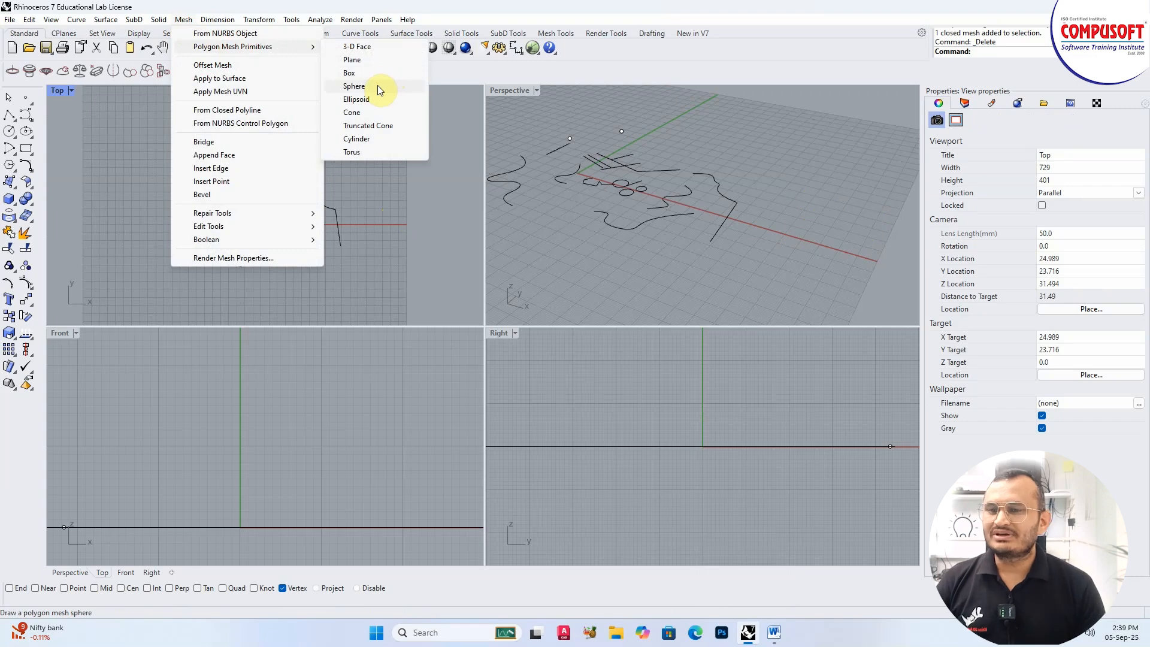
- Create a polygon mesh box about 17 m high in the Top view, beside the existing curves on the positive X side
left_click(357, 74)
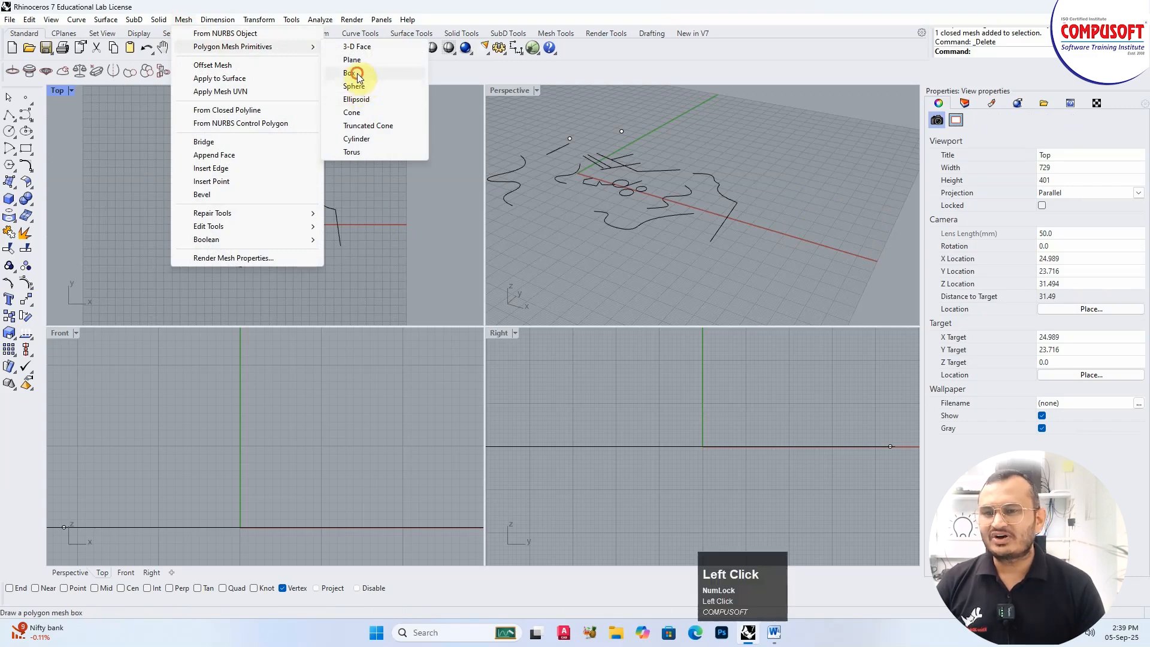
left_click(360, 189)
left_click(395, 232)
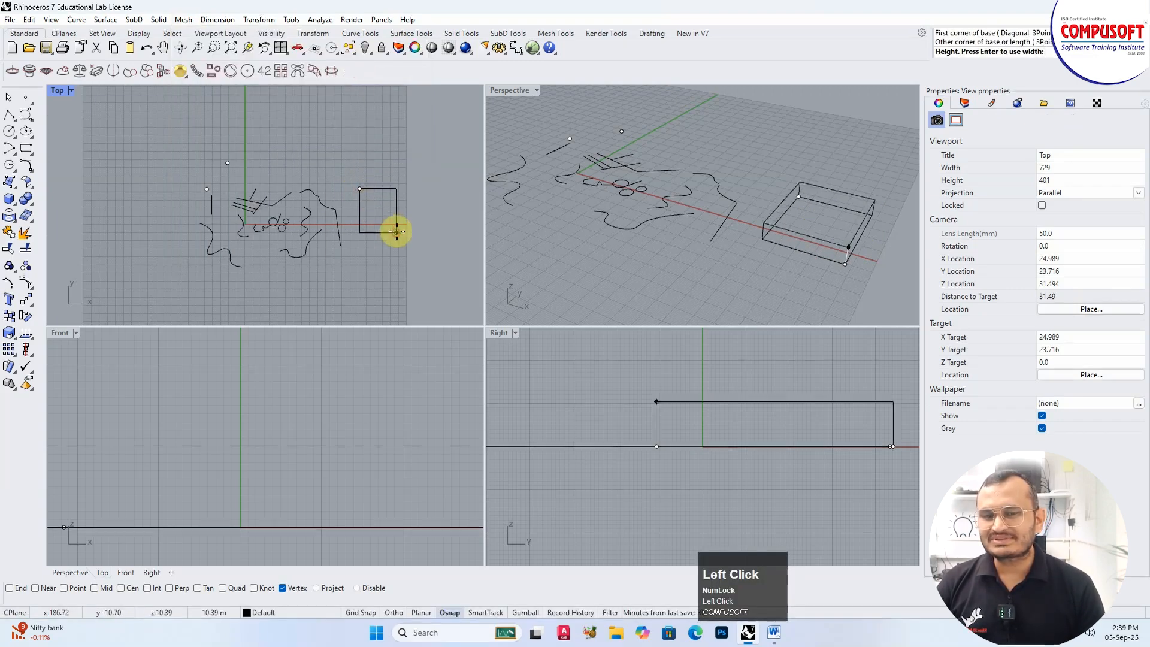
left_click(396, 219)
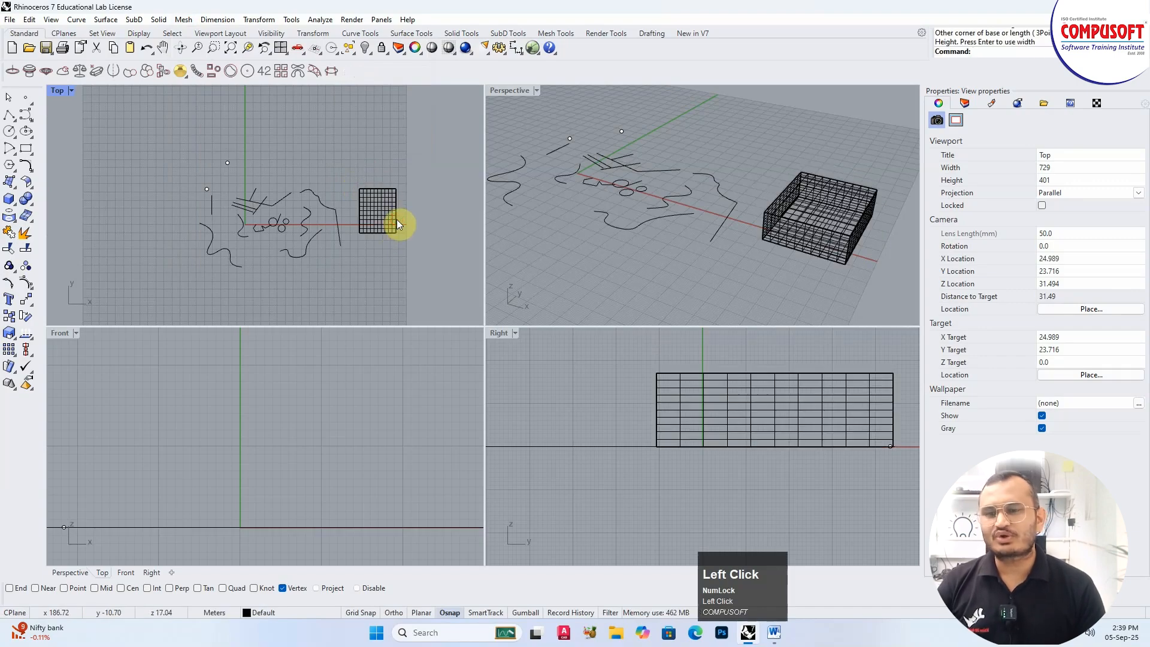
- Maximize the Top viewport over an empty area below the curves and turn object snap off
scroll(304, 167, "down", 1)
scroll(251, 196, "up", 2)
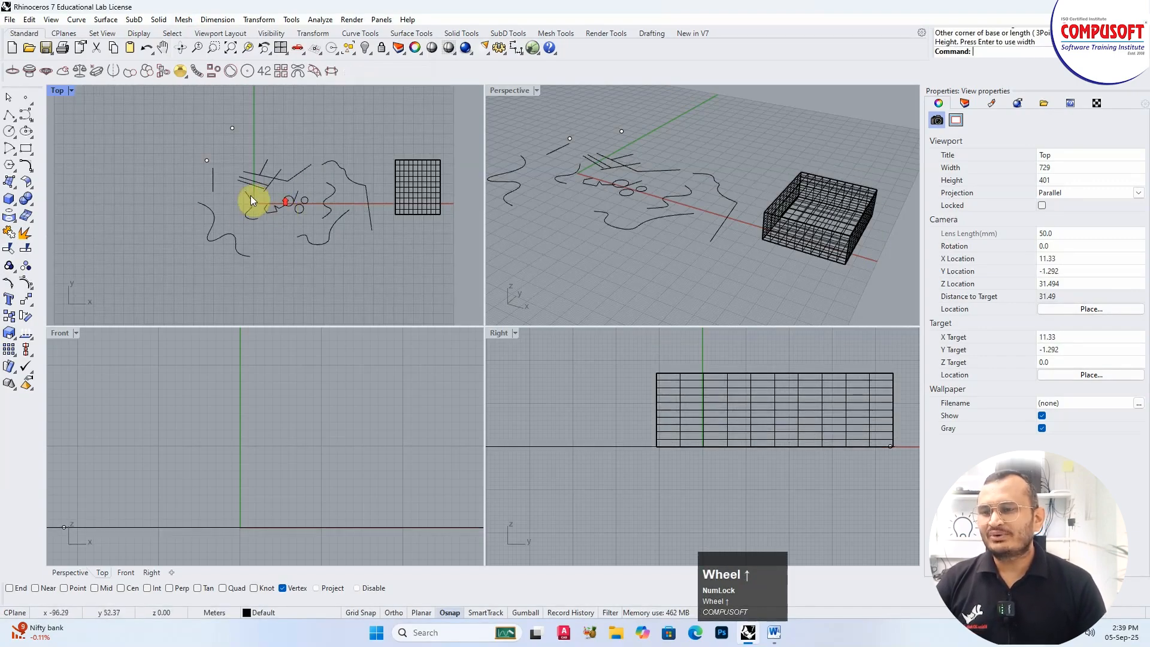
double_click(74, 97)
scroll(684, 161, "down", 2)
scroll(648, 309, "up", 4)
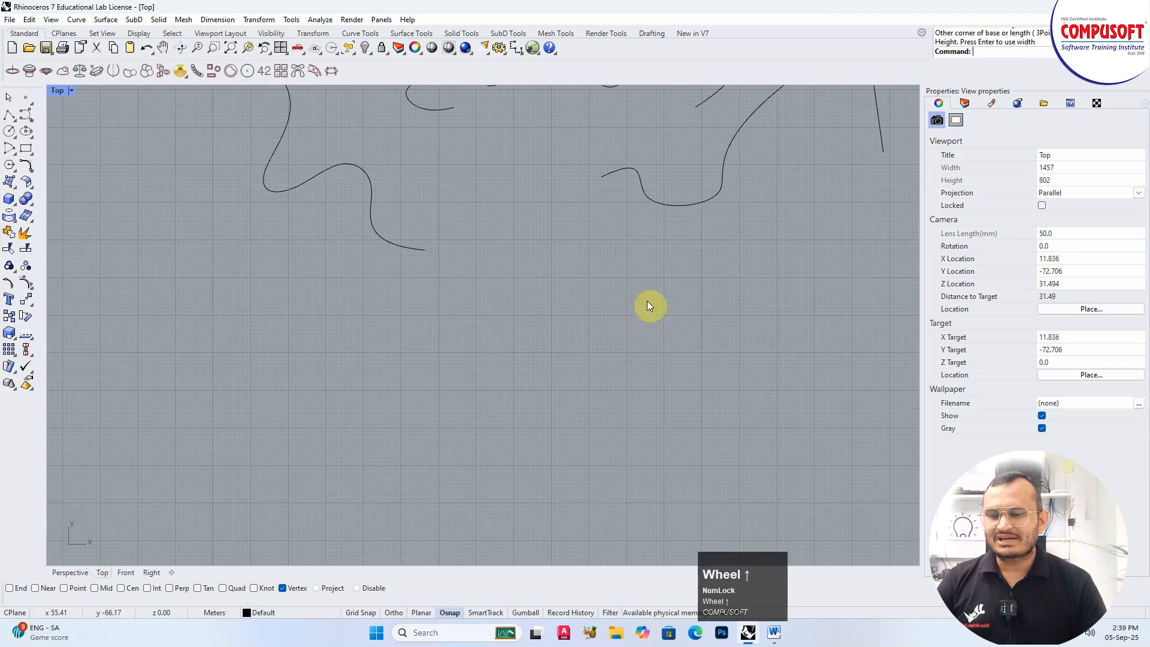
left_click(450, 613)
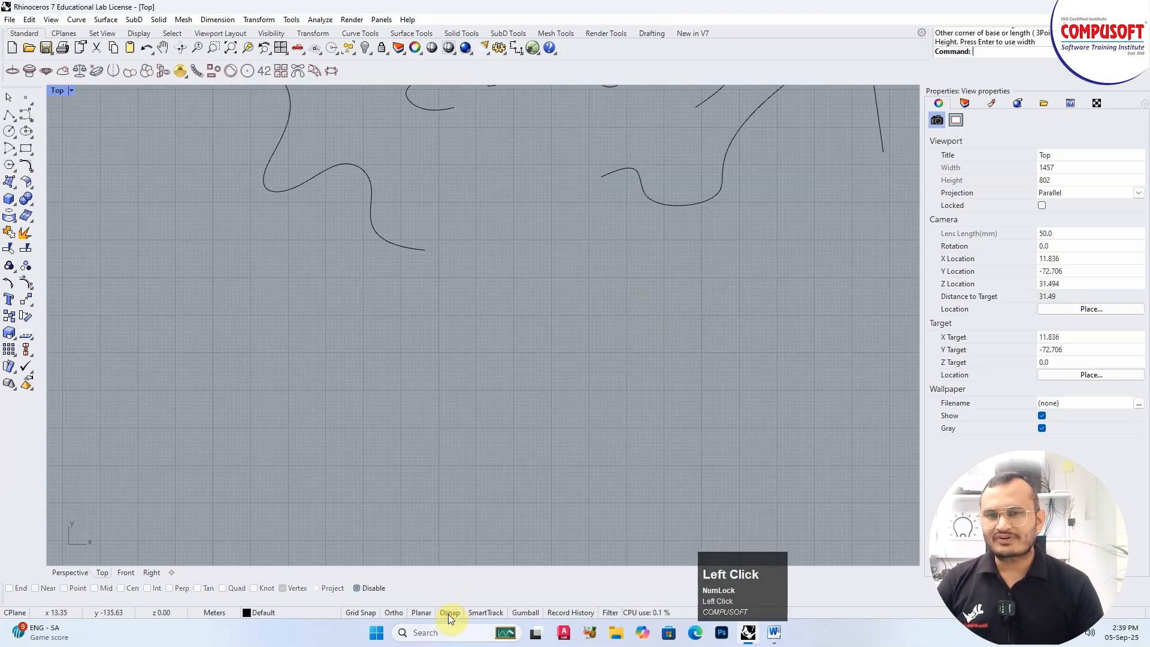
left_click(450, 613)
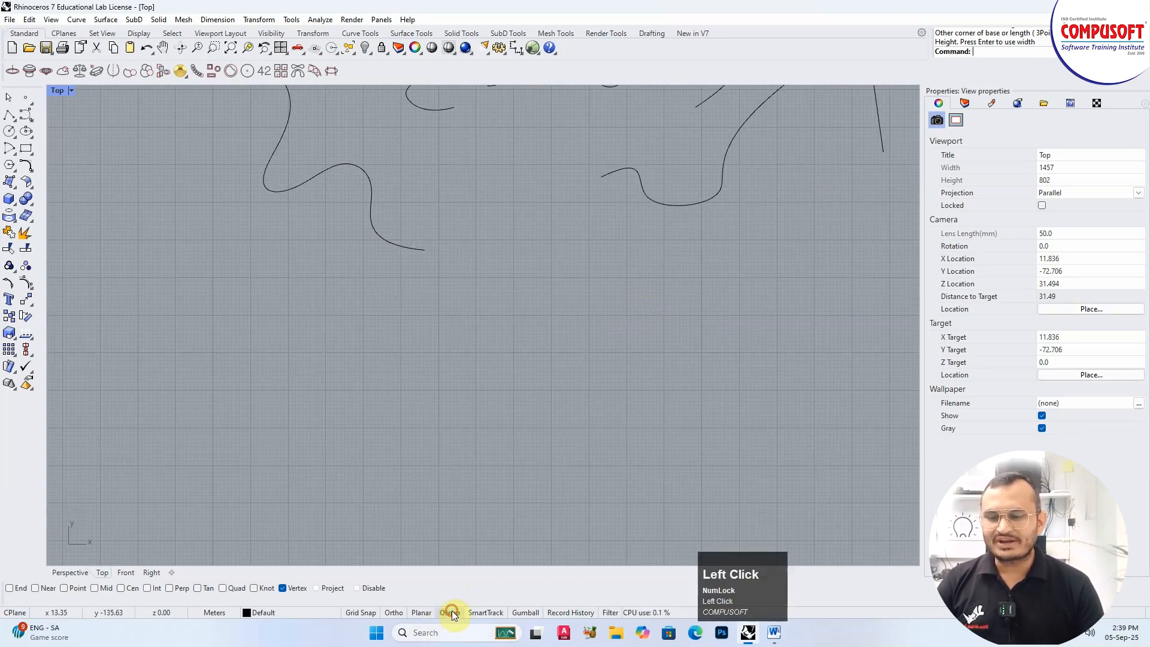
left_click(448, 614)
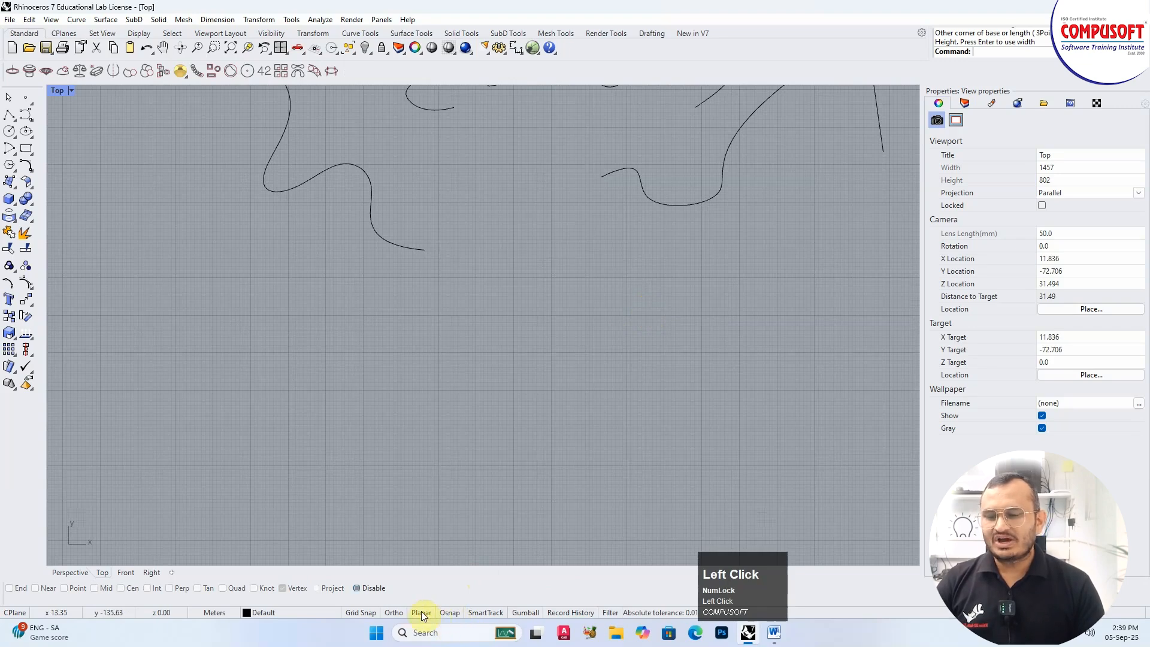
- Turn on grid snap
left_click(359, 614)
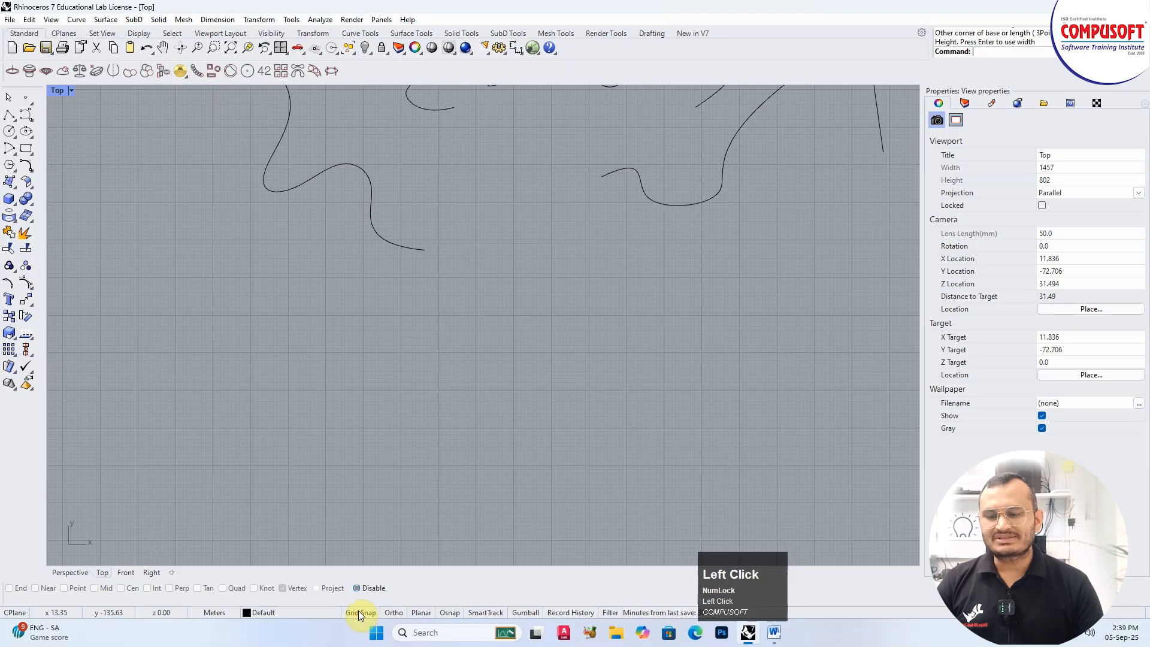
left_click(359, 613)
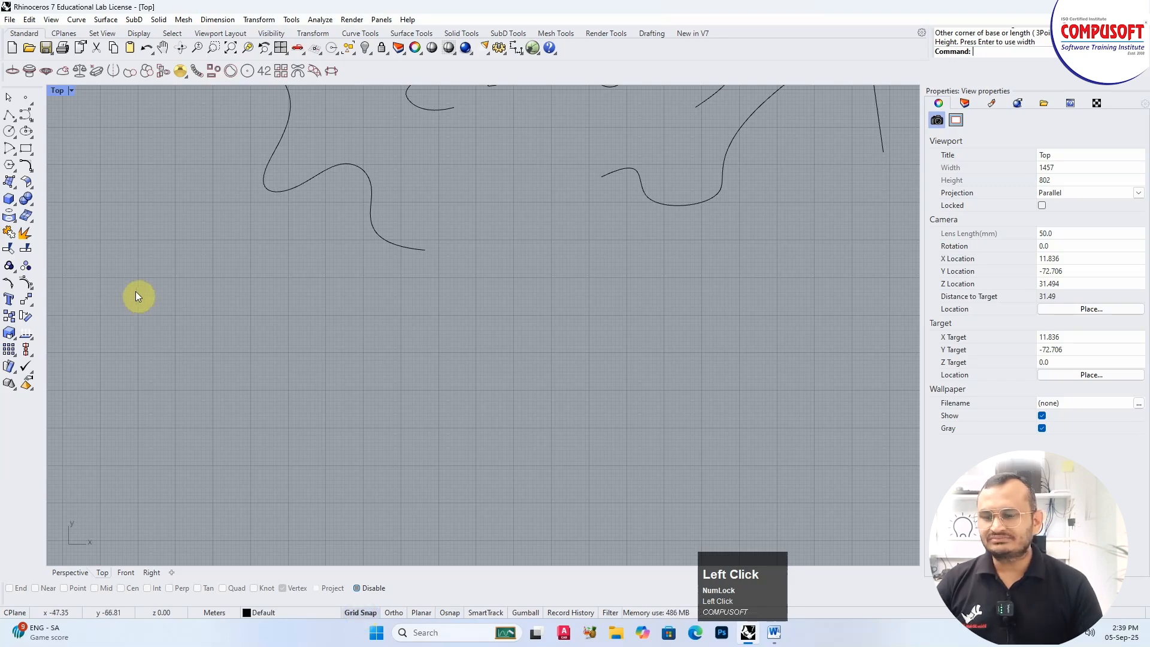
left_click(362, 613)
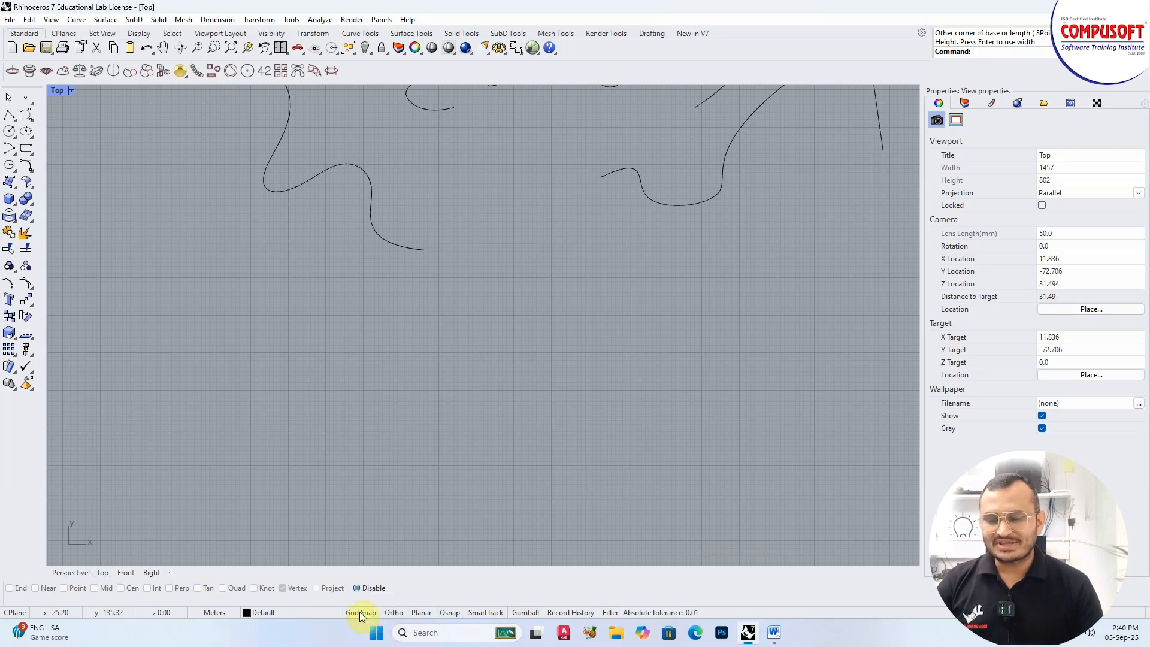
left_click(360, 612)
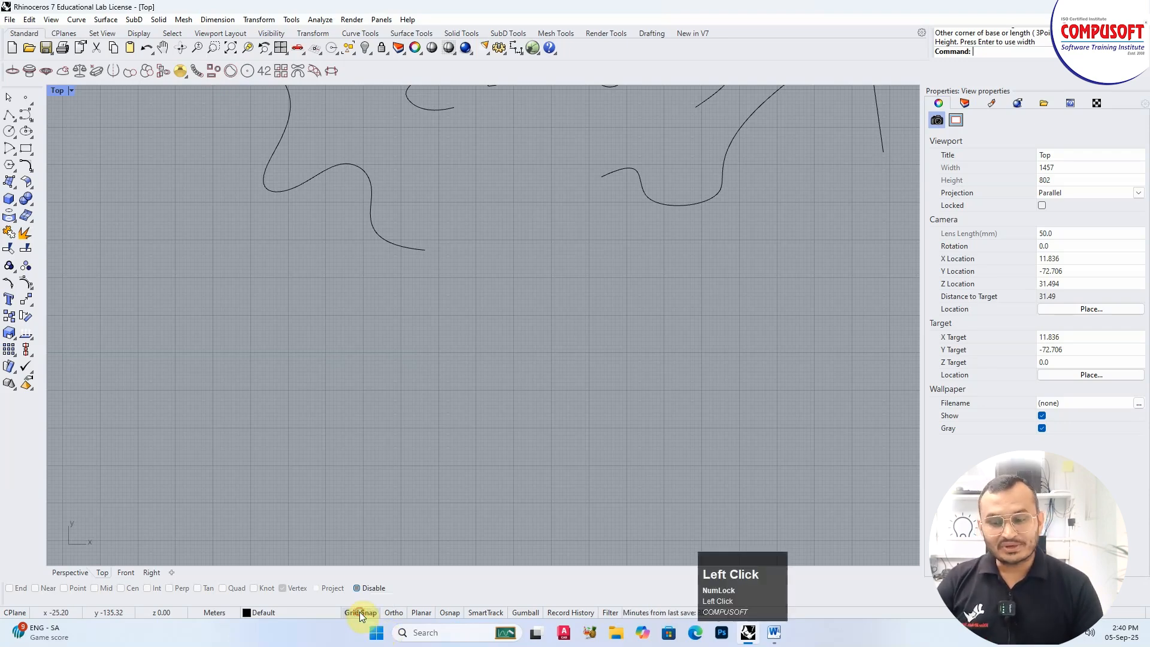
- Start a polyline at -33,-61 on the grid, running 1 m right, 2 m down, 1 m right and 1 m up
left_click(12, 117)
scroll(311, 284, "up", 5)
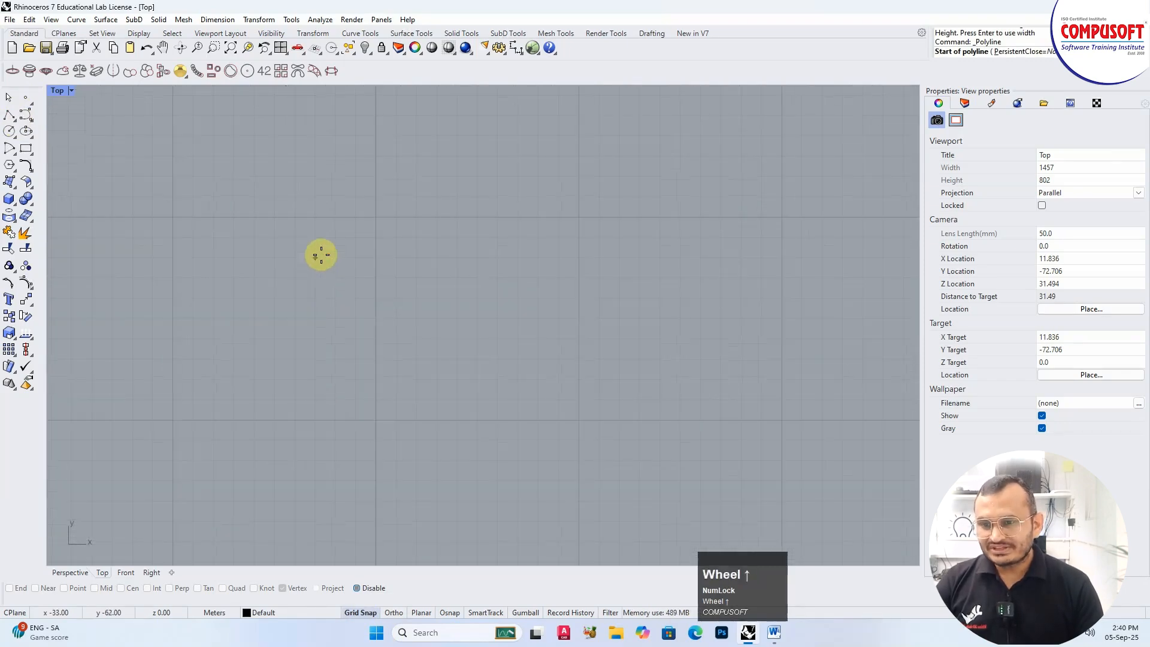
scroll(321, 255, "up", 2)
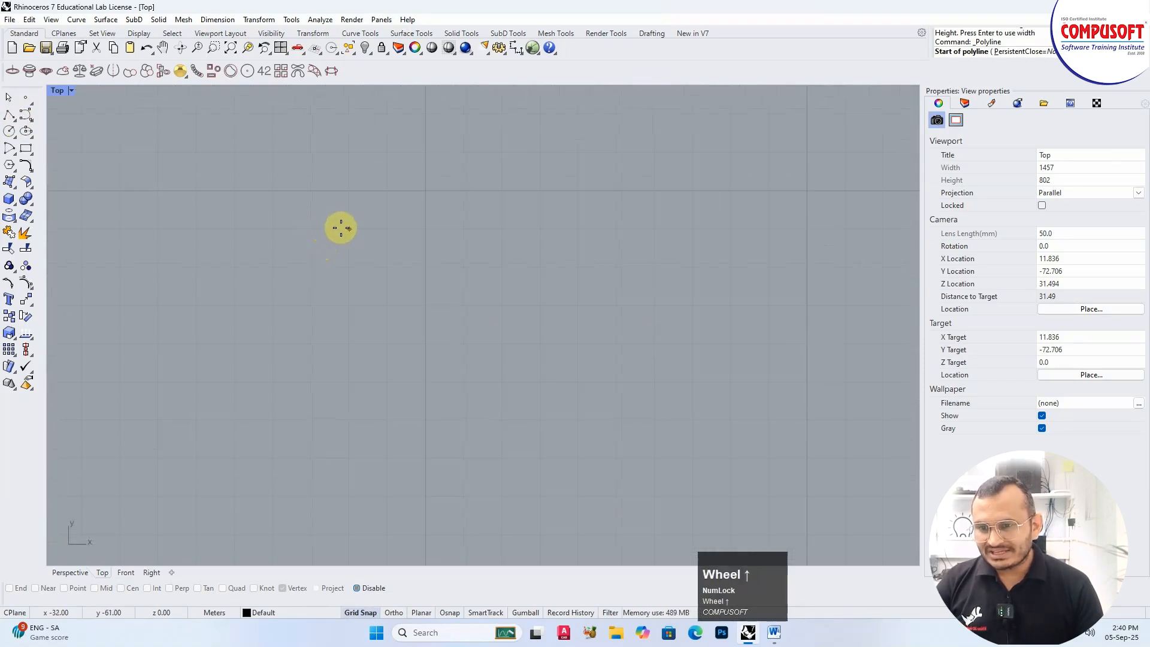
left_click(312, 228)
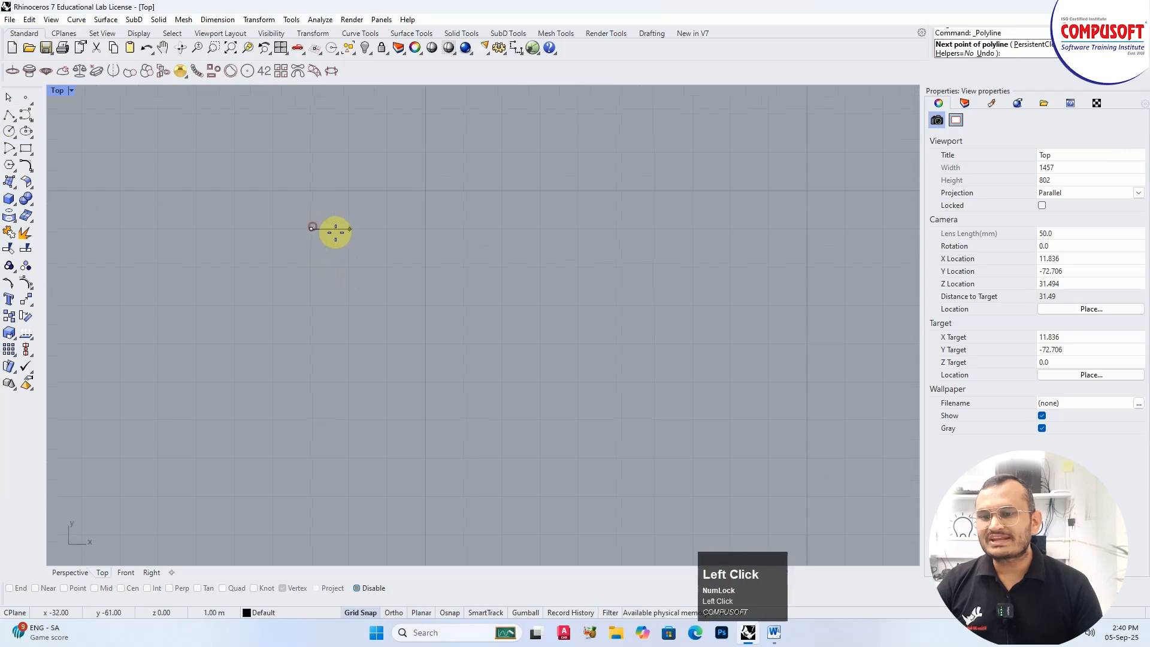
left_click(349, 229)
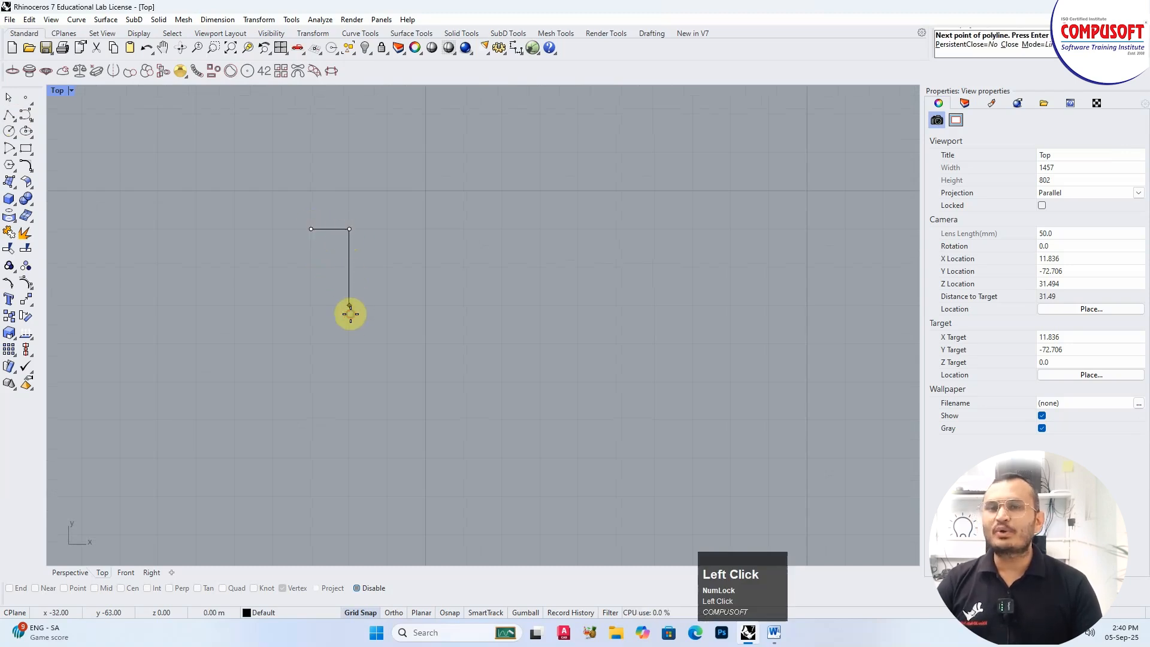
left_click(350, 305)
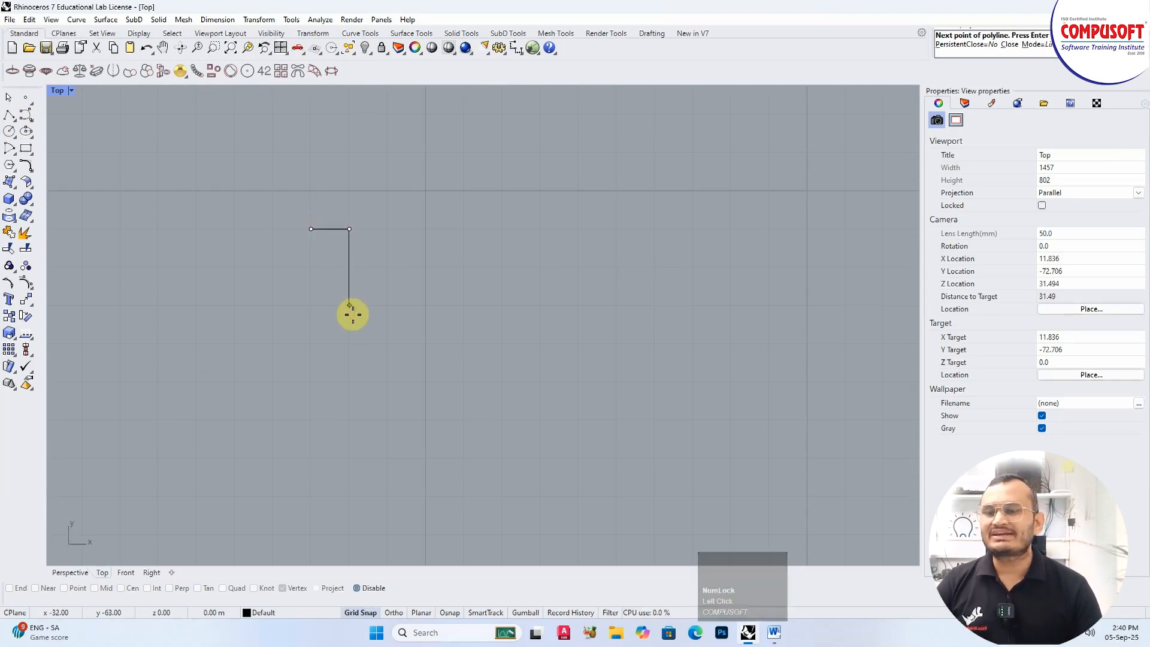
left_click(386, 305)
left_click(388, 267)
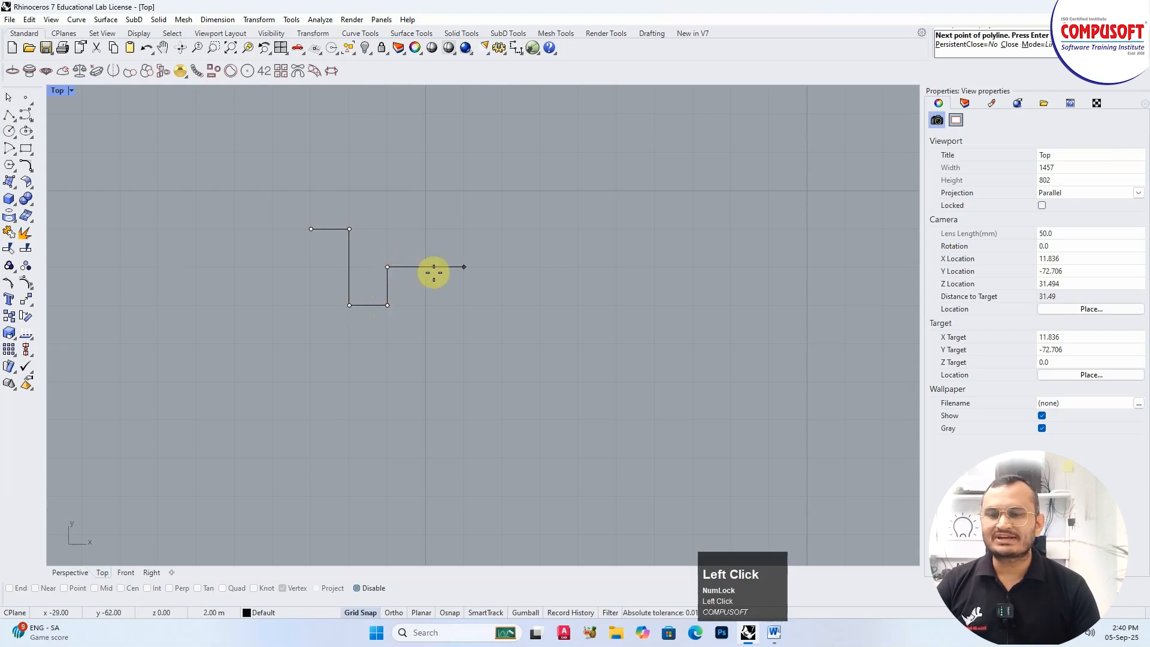
- Continue the polyline with two identical notches, each 2 m right, 1 m down, 1 m right and 1 m up
left_click(463, 267)
left_click(463, 305)
left_click(502, 305)
left_click(502, 267)
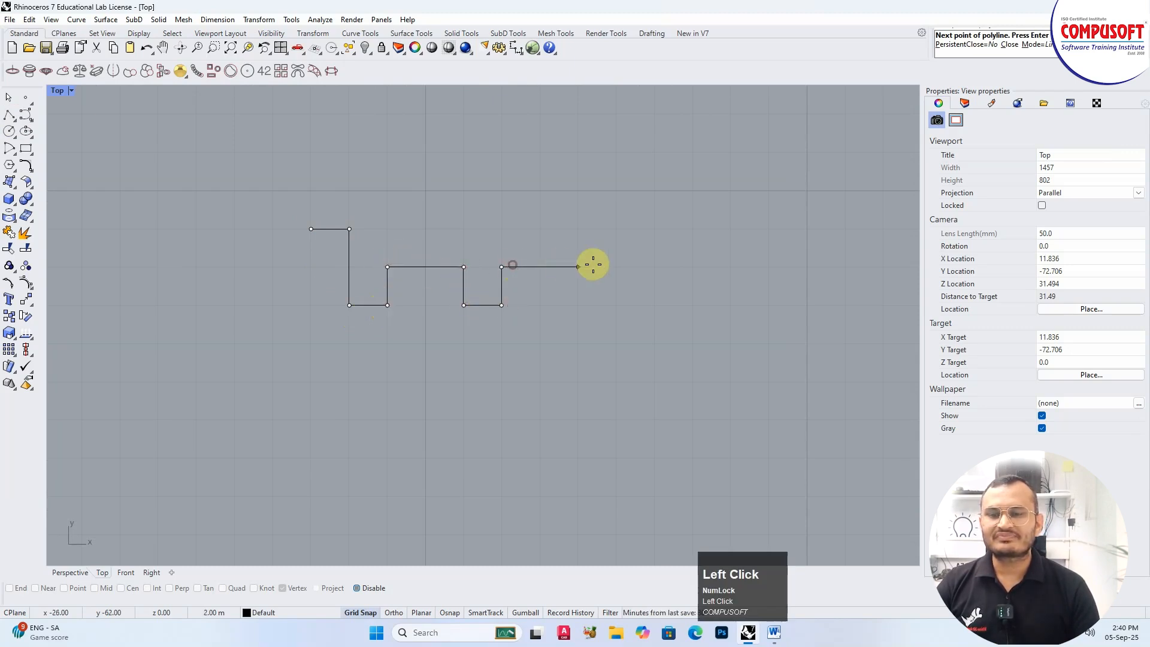
left_click(578, 267)
left_click(578, 306)
left_click(616, 305)
left_click(617, 267)
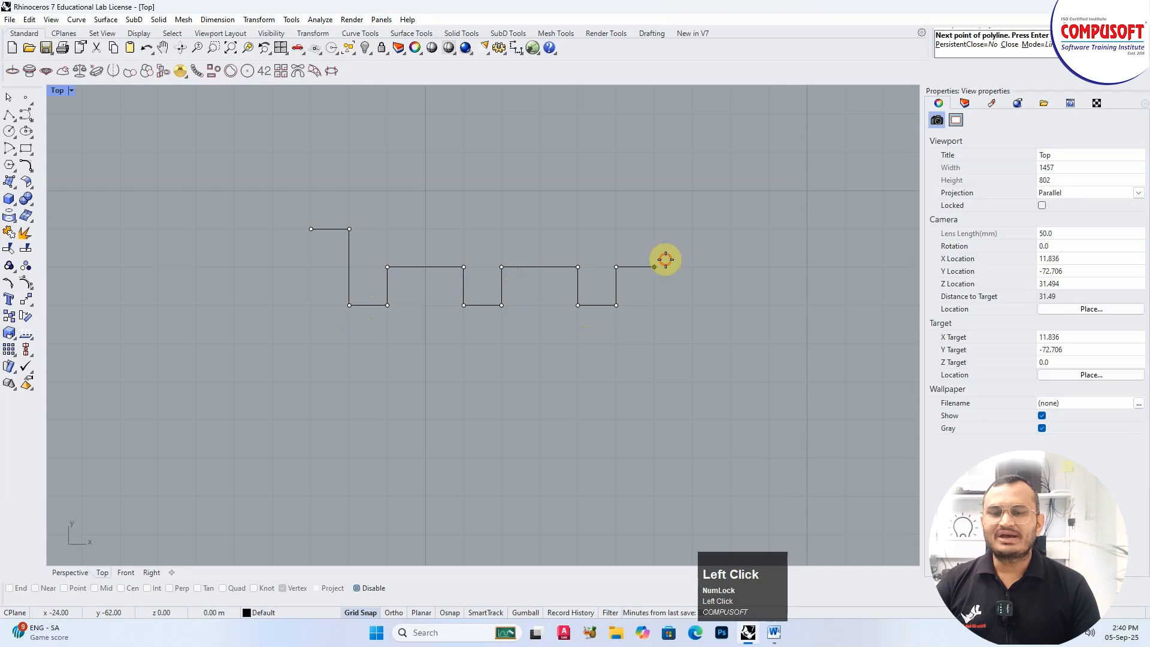
- Extend the polyline 1 m right, 1 m down, 1 m right, 2 m up, 1 m right and 1 m down
left_click(654, 267)
left_click(655, 306)
left_click(693, 306)
left_click(693, 267)
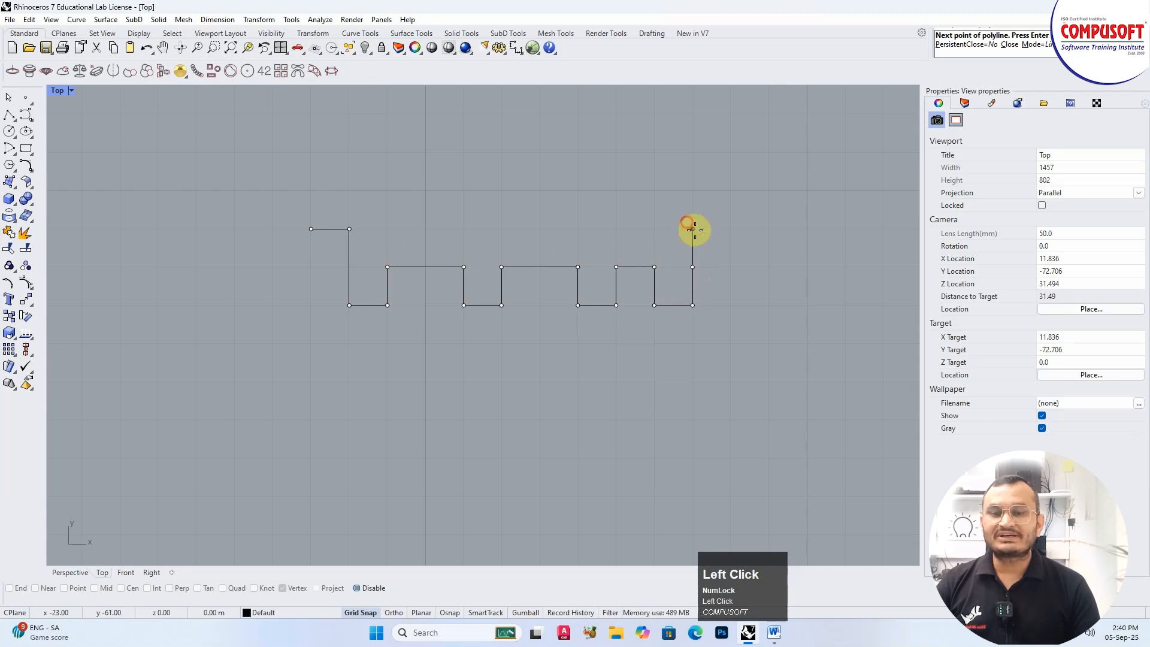
left_click(693, 229)
left_click(730, 229)
left_click(731, 267)
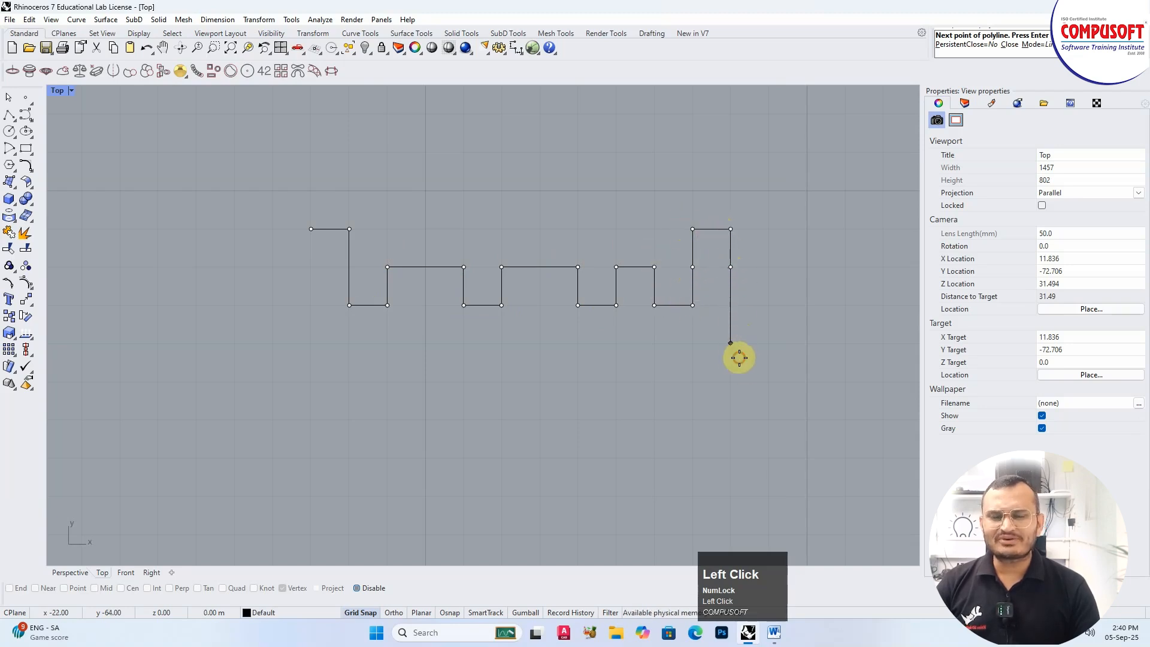
- Finish the polyline 2 m down, 3 m left, 1 m down and 1 m left
left_click(731, 343)
left_click(616, 343)
left_click(623, 398)
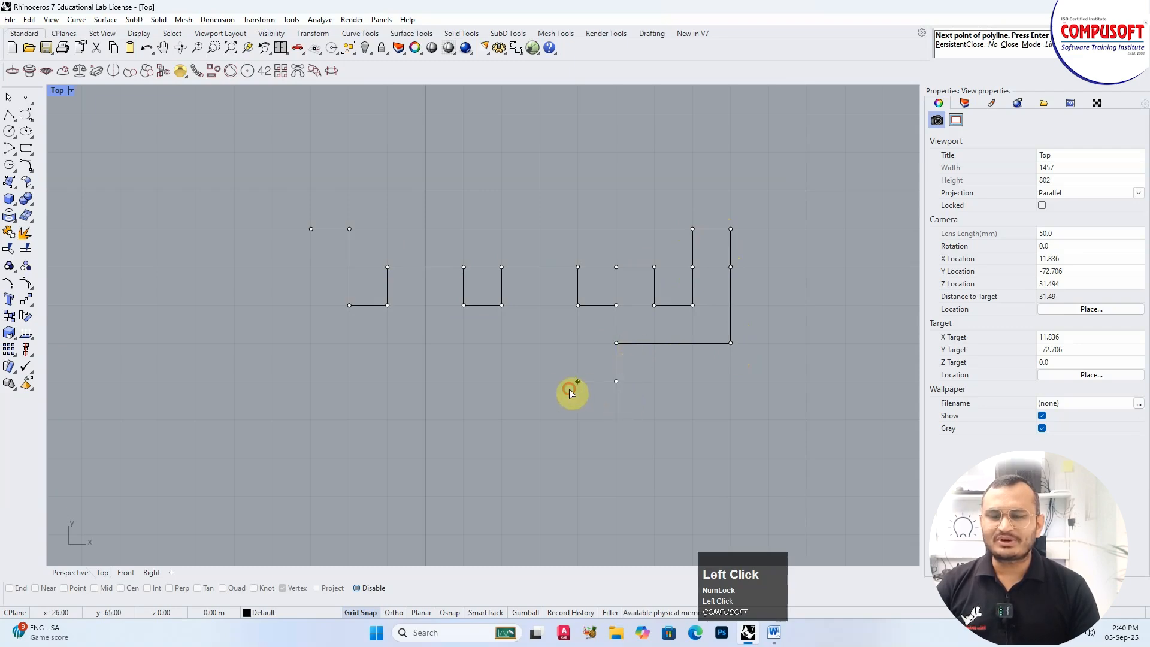
key("space")
scroll(289, 220, "down", 5)
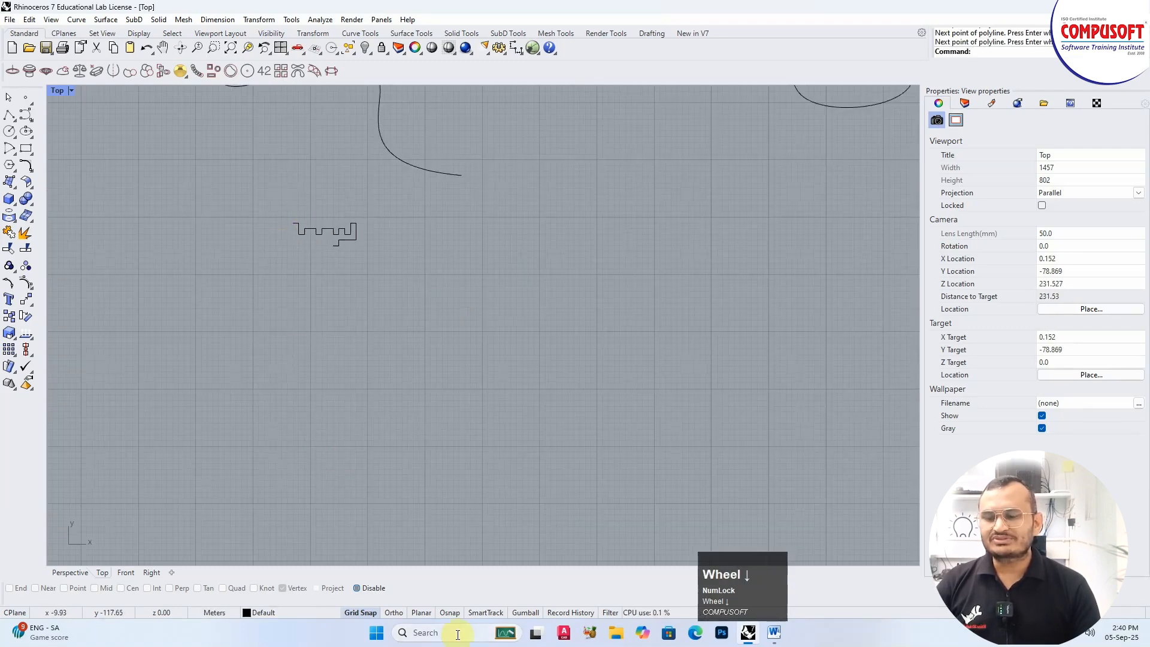
- Turn off grid snap and start a second polyline at a free point just right of the stepped polyline
left_click(374, 627)
left_click(369, 624)
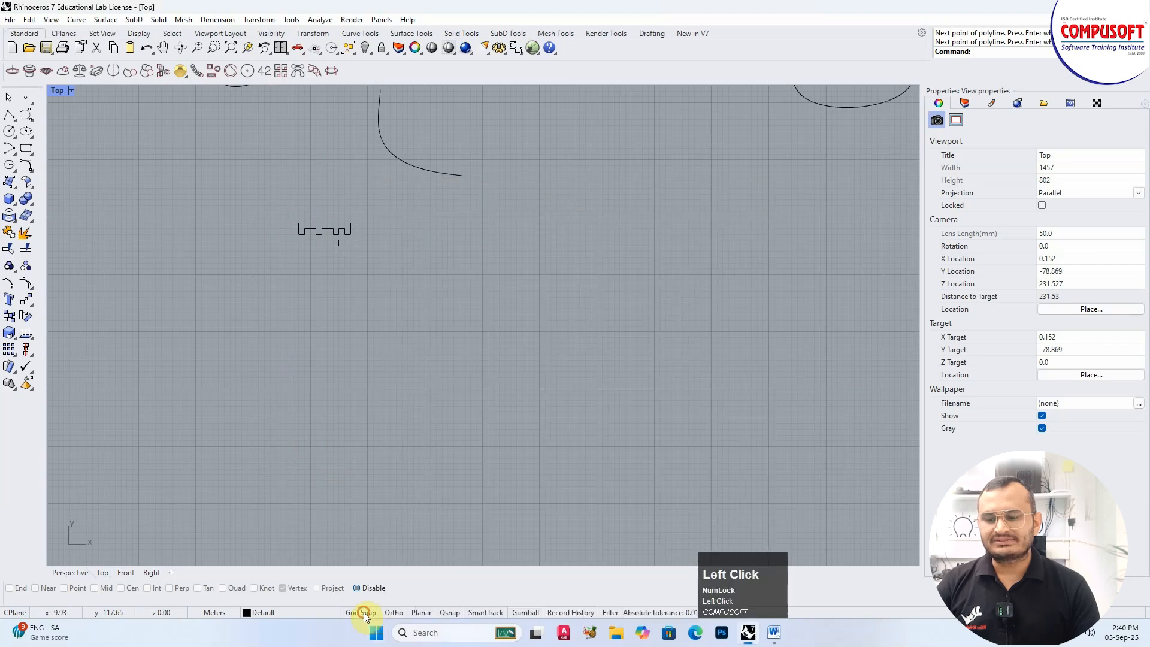
left_click(5, 114)
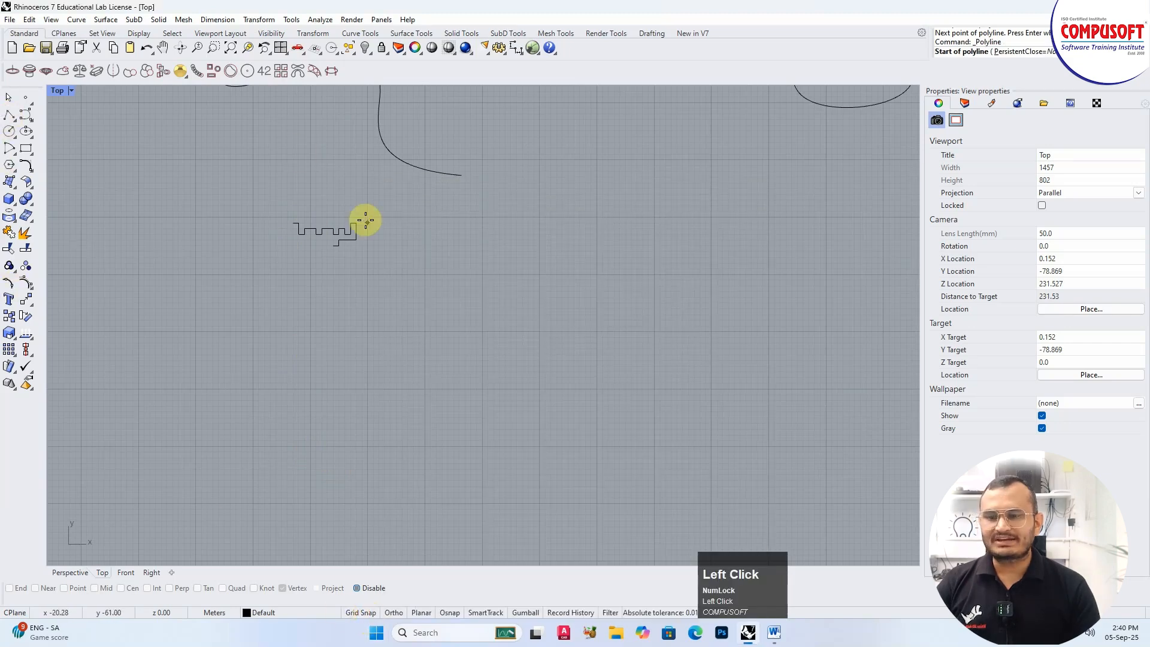
scroll(370, 224, "up", 5)
left_click(384, 201)
scroll(384, 200, "up", 5)
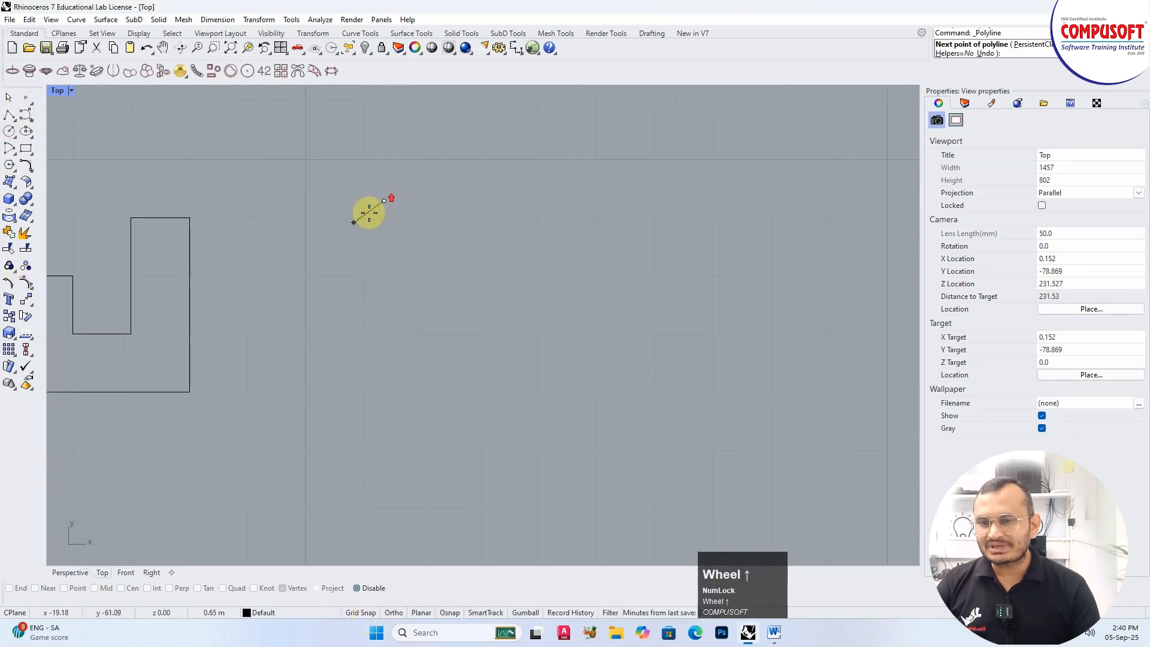
- Turn grid snap back on, continue the second polyline to -19,-61, and finish it as a square wave of 1 m segments
left_click(361, 613)
left_click(364, 218)
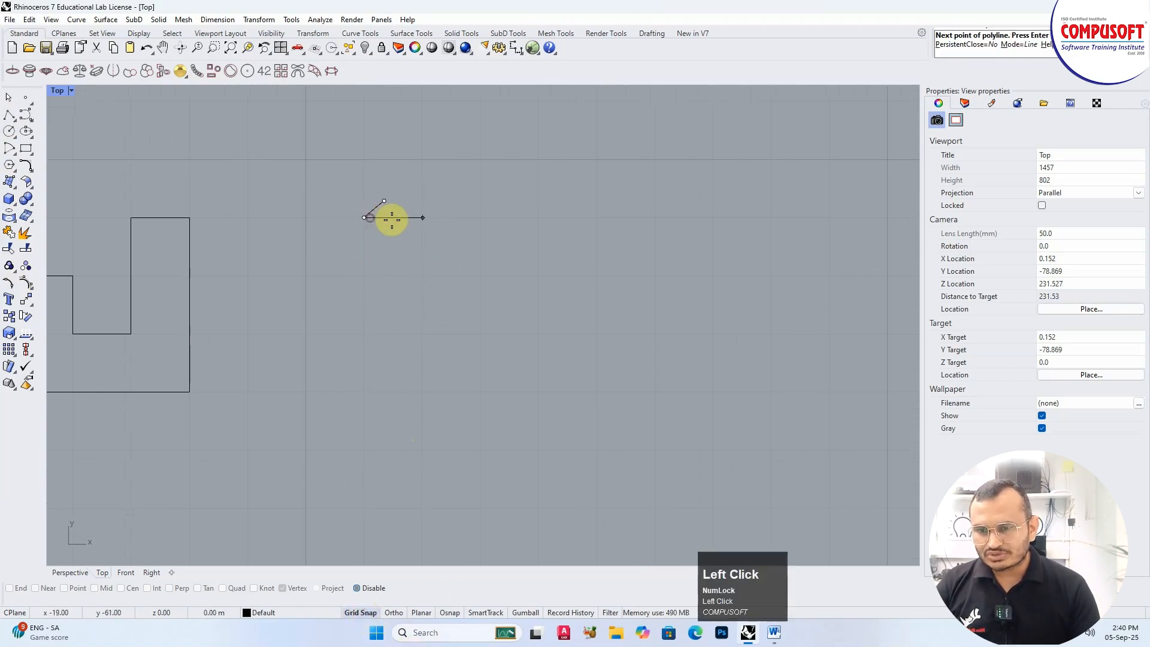
left_click(422, 217)
left_click(422, 276)
left_click(481, 275)
left_click(481, 217)
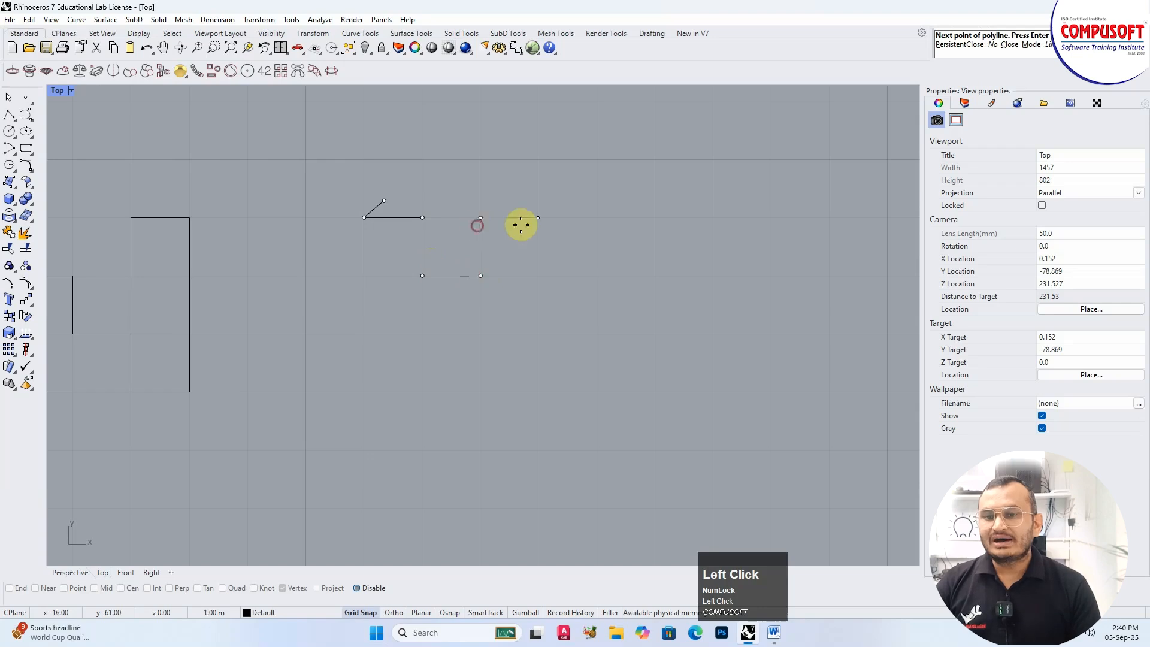
left_click(538, 217)
left_click(538, 275)
left_click(592, 275)
key("space")
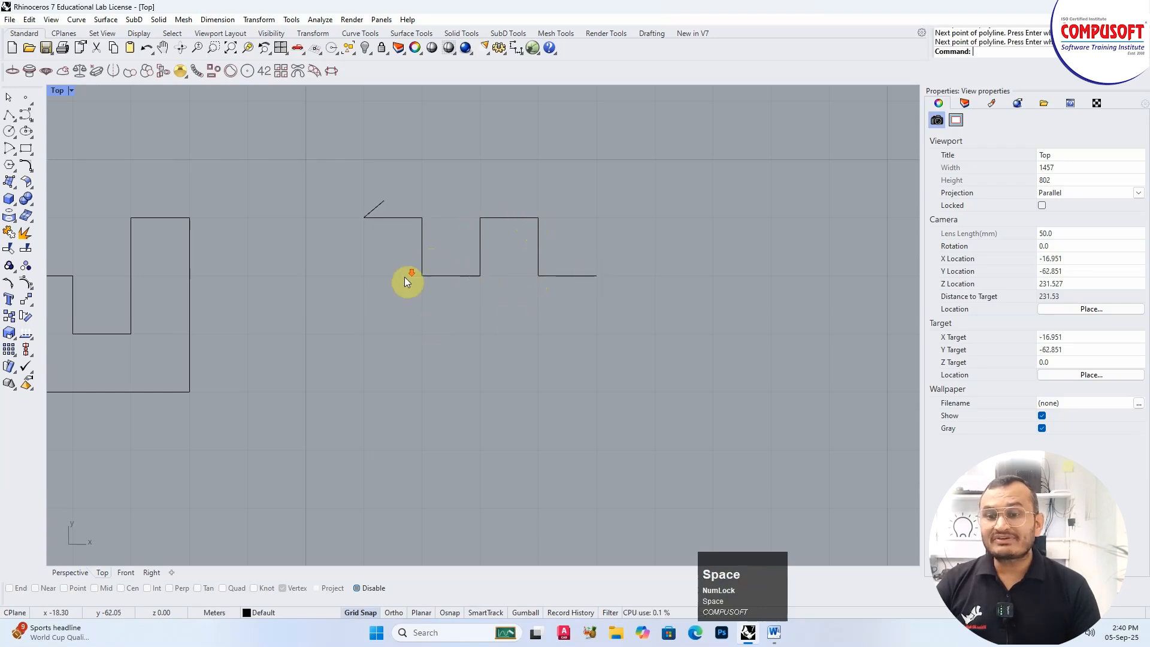
scroll(413, 281, "down", 5)
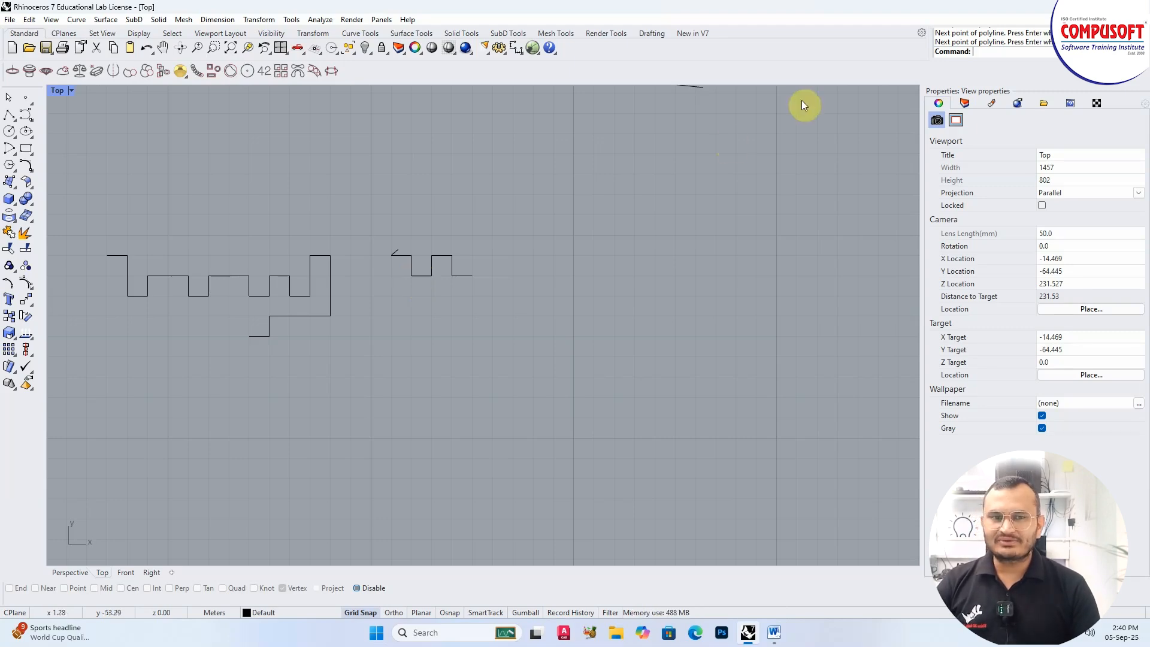
- Dock the command line across the full width above the drawing area and run the Grid command to review its properties
left_click_drag(930, 39, 96, 87)
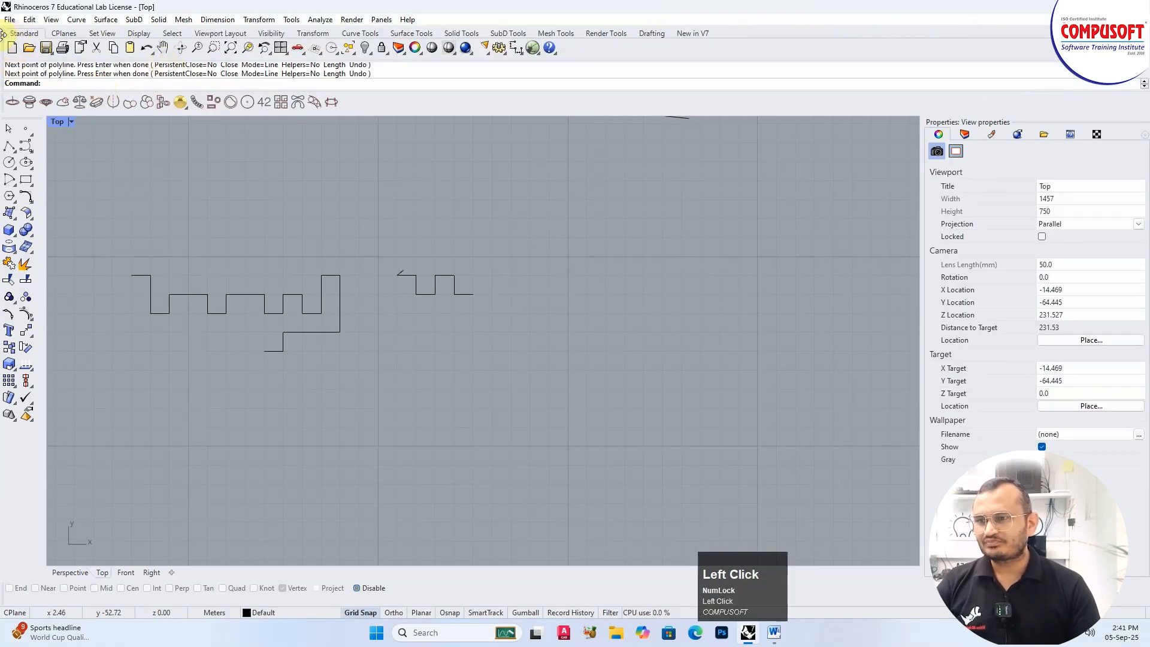
left_click(54, 85)
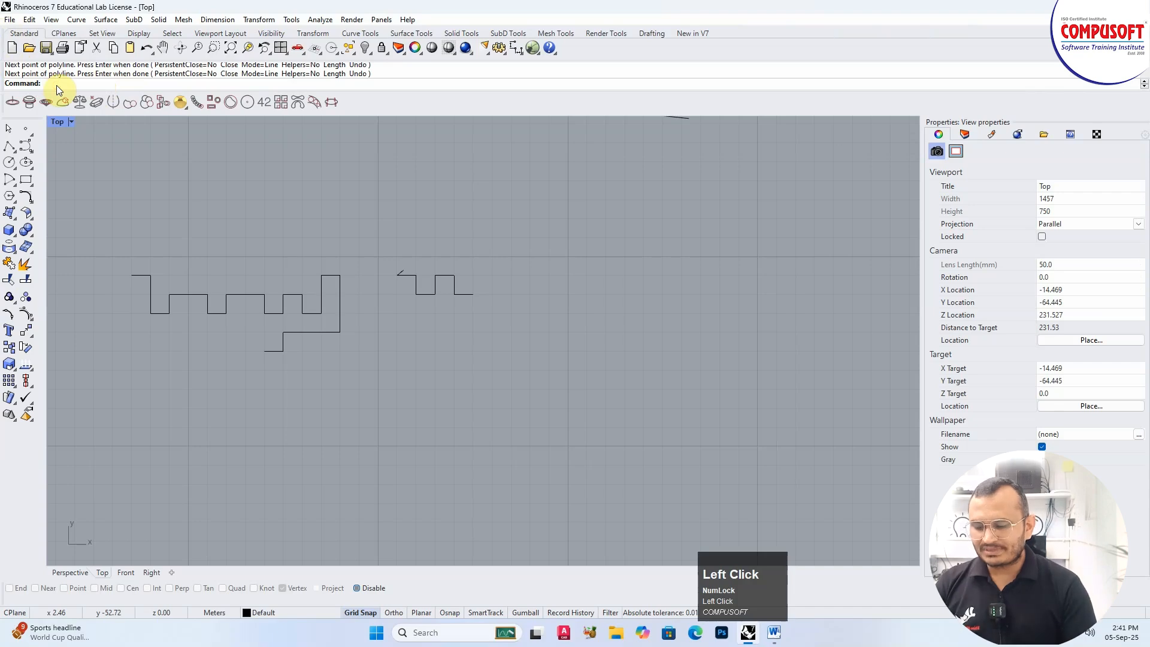
type("ri")
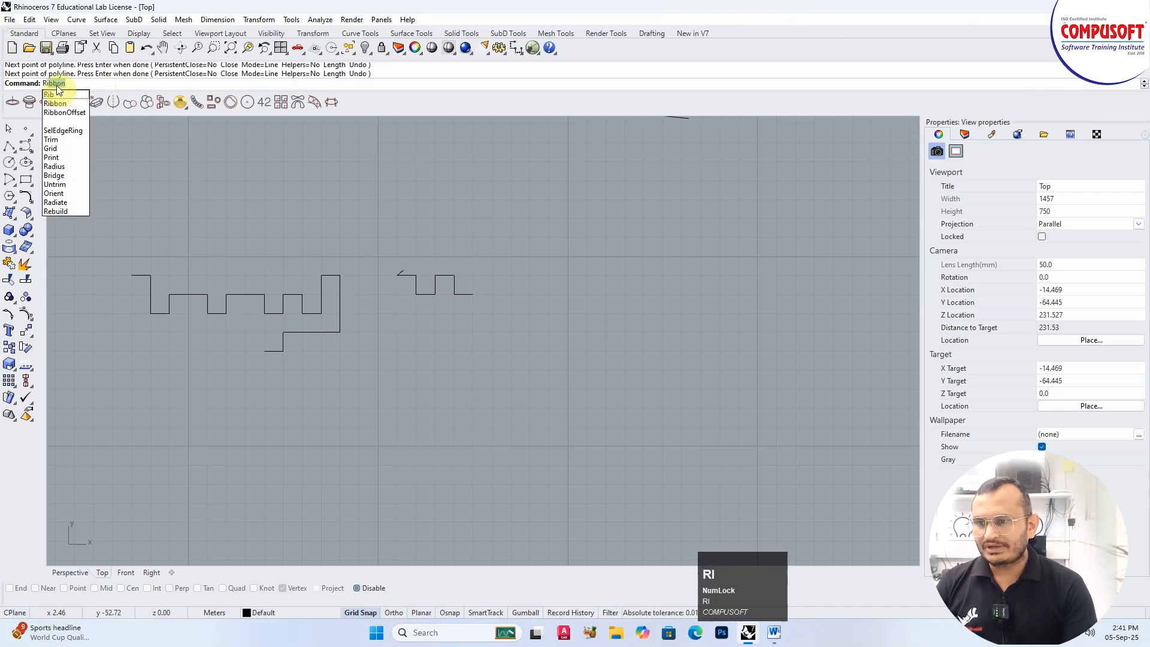
key("BackSpace")
key("BackSpace")
type("grid")
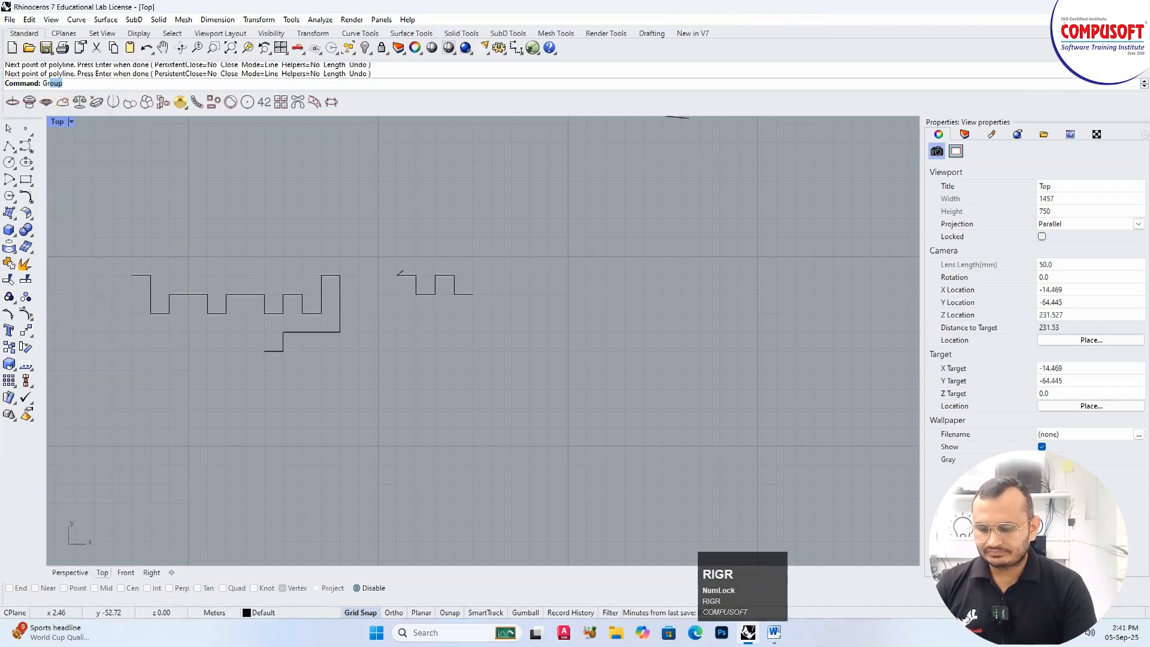
key("Return")
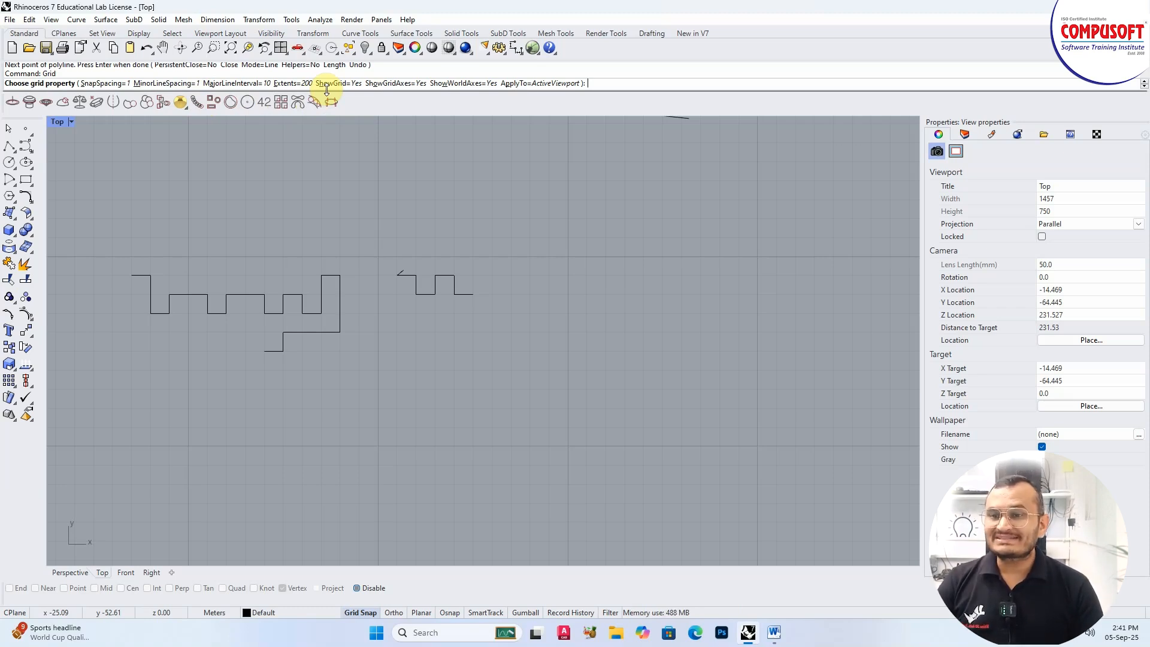
key("Return")
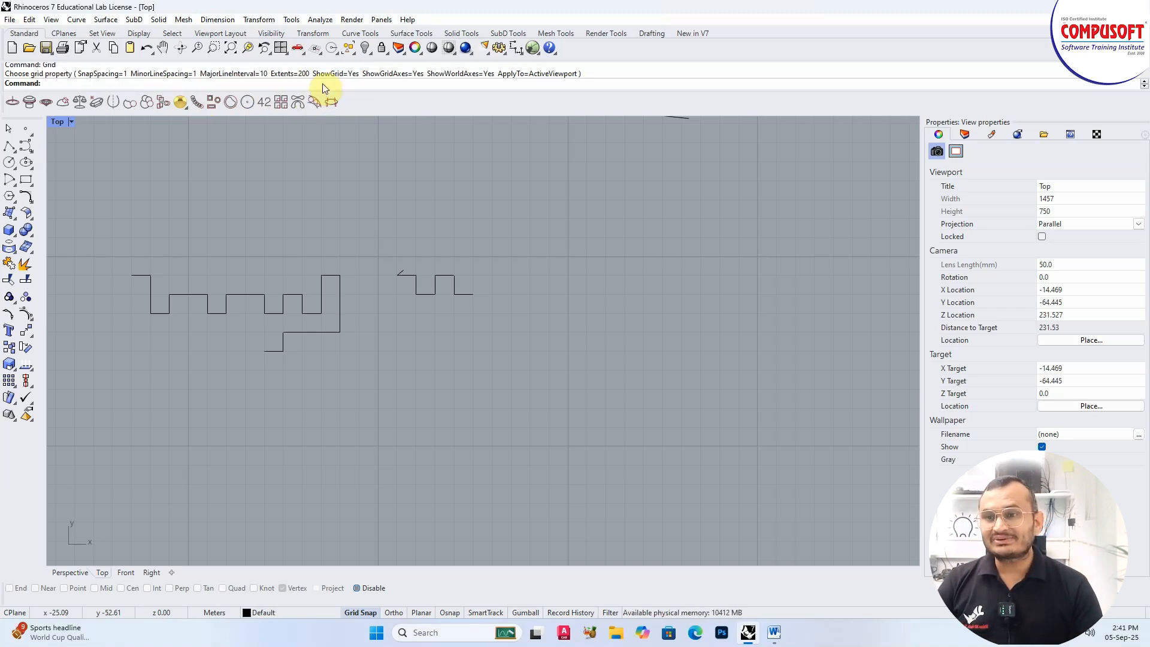
- Open the document's grid settings in Rhino Options, review the grid line count and minor grid line spacing, and leave them unchanged
left_click(291, 19)
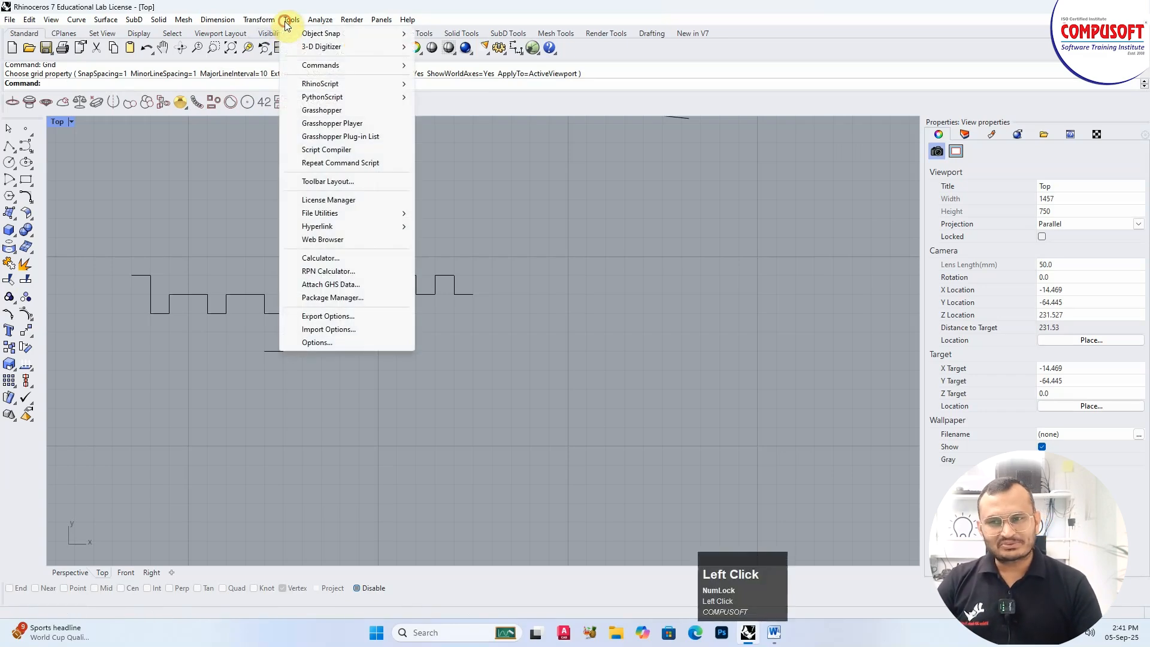
left_click(316, 343)
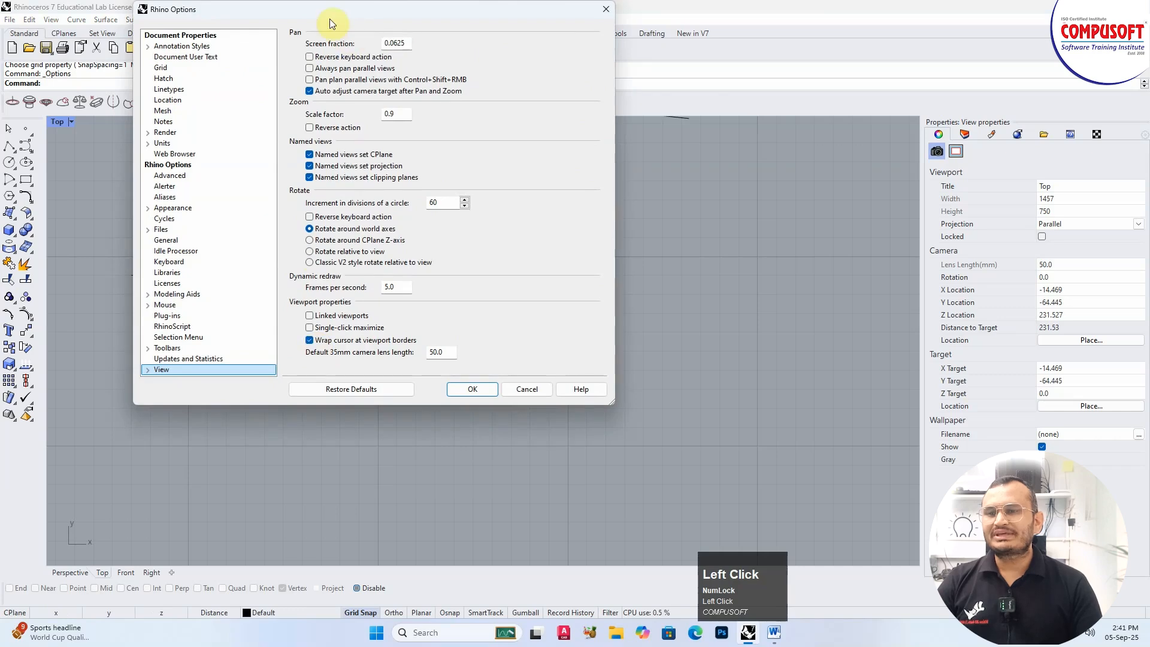
left_click_drag(330, 22, 357, 94)
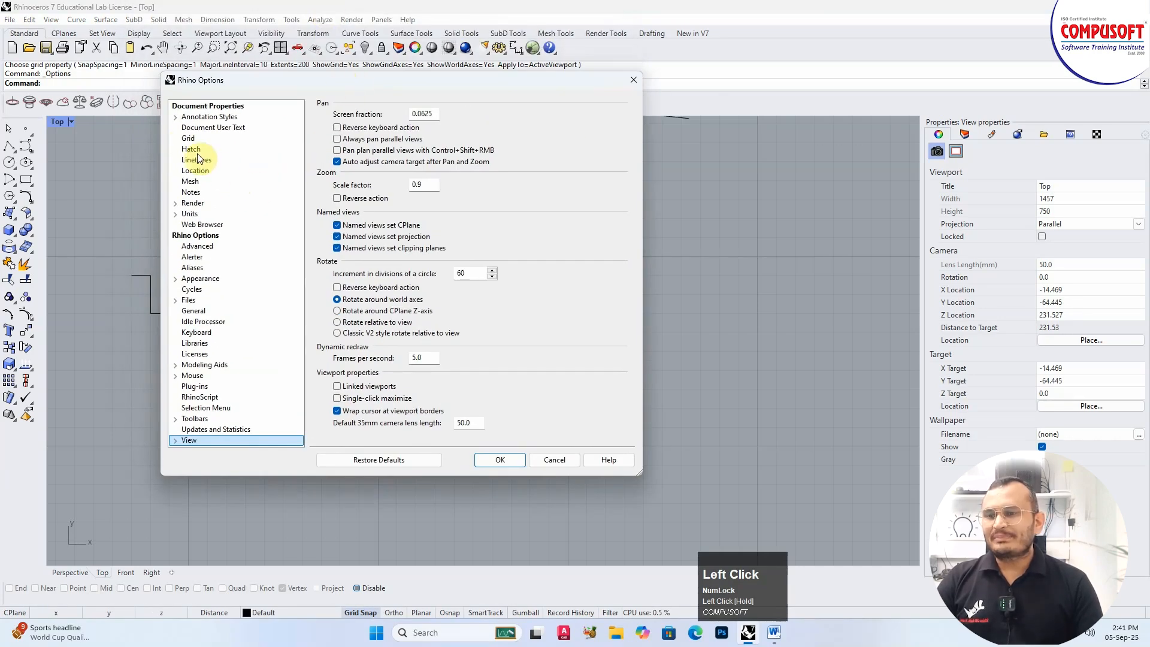
left_click(188, 138)
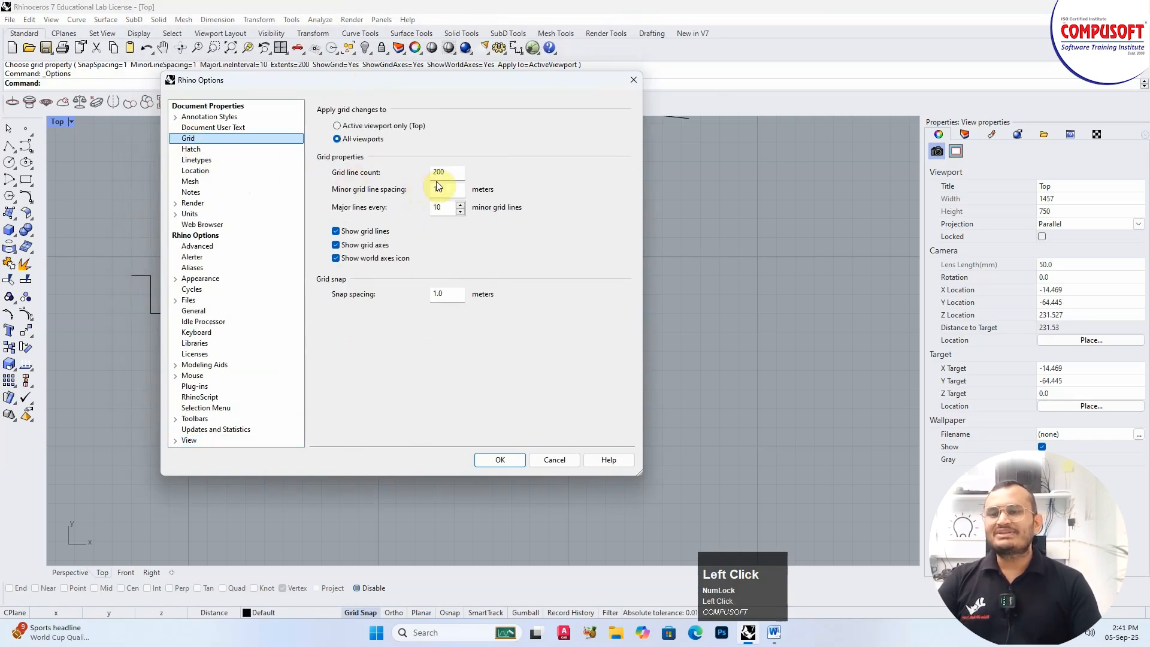
double_click(455, 172)
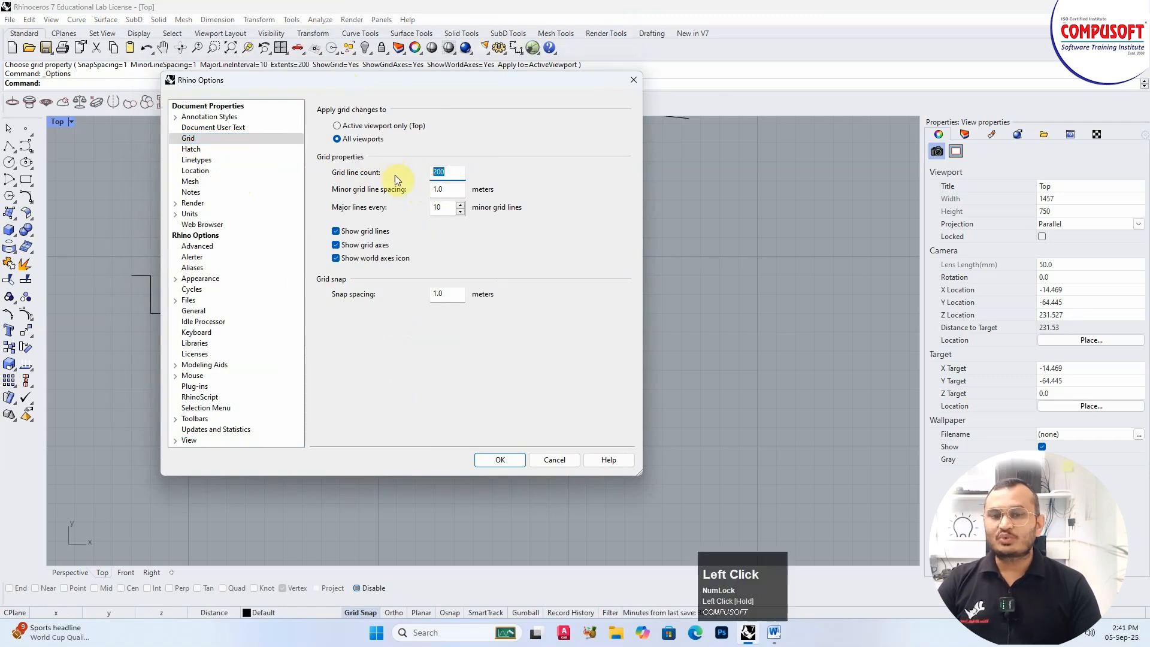
scroll(712, 316, "down", 1)
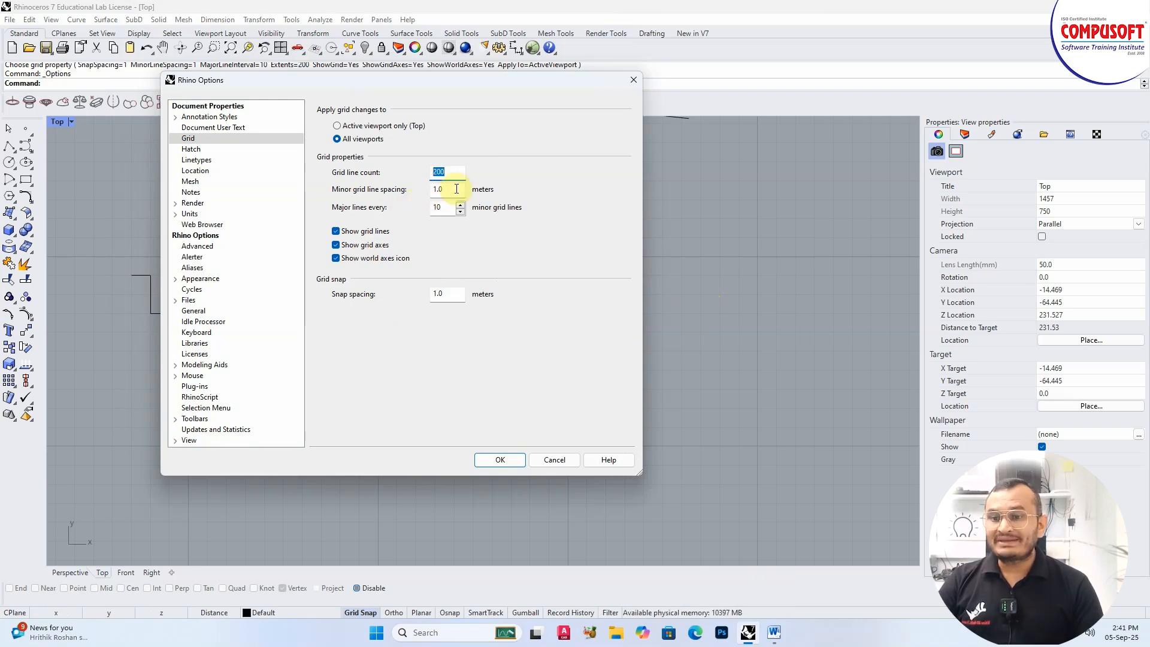
left_click_drag(456, 189, 397, 192)
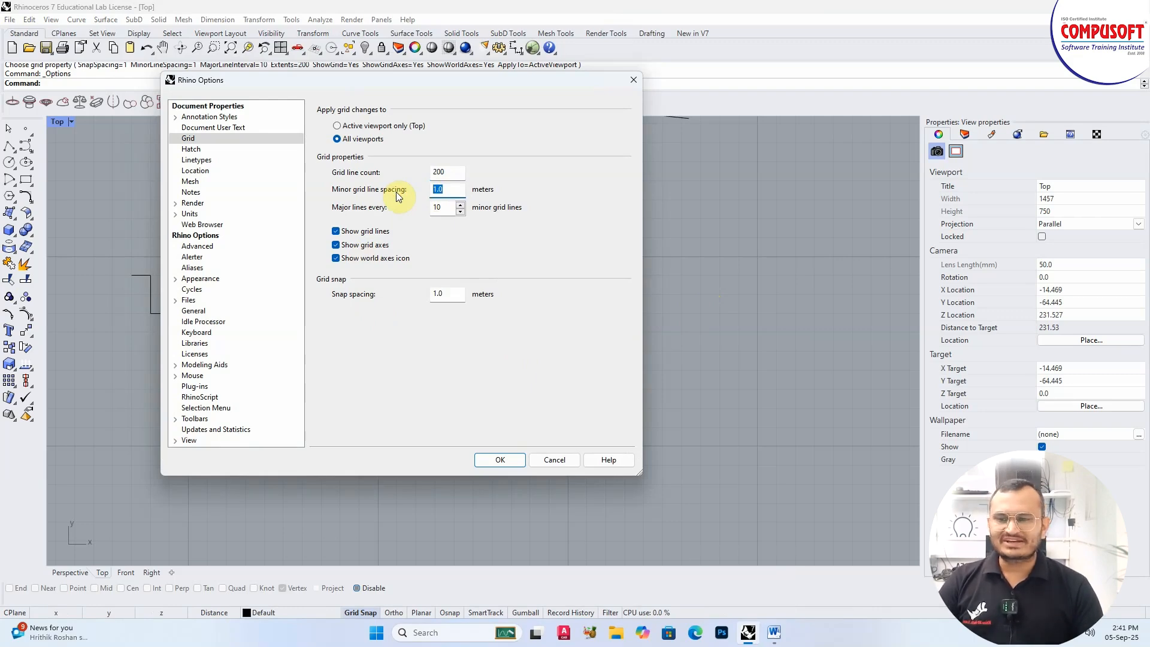
left_click(534, 459)
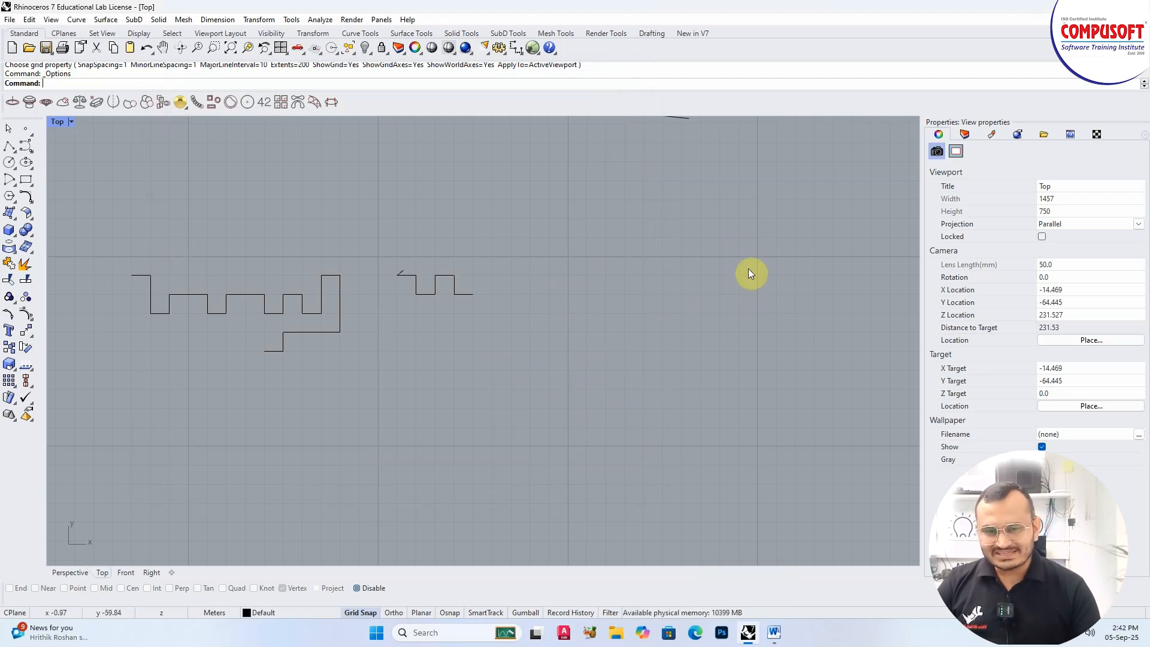
- With grid snap on, start a polyline at -25,-68 below the stepped polyline and draw it 1 m down and 1 m right
scroll(613, 358, "up", 5)
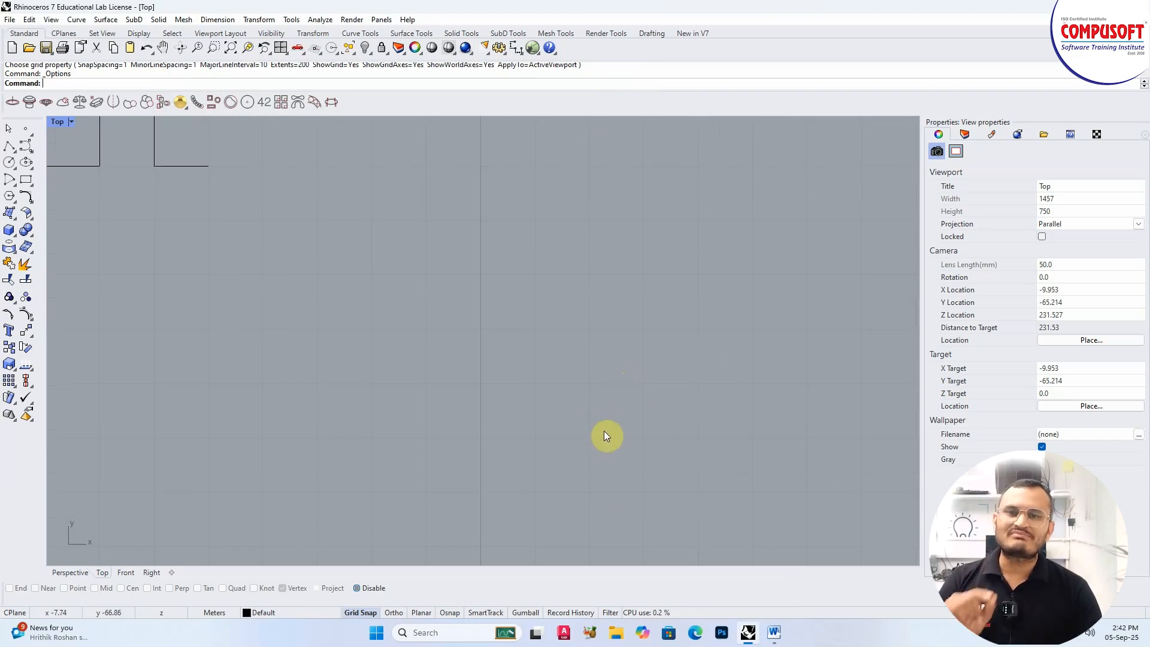
scroll(534, 347, "down", 5)
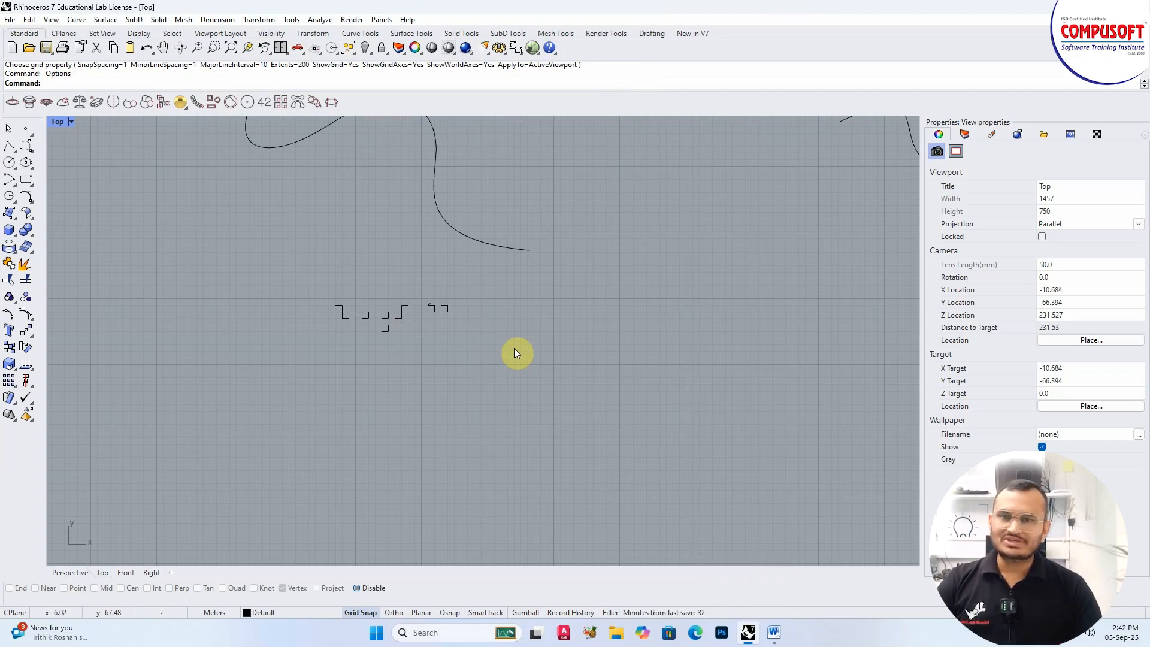
scroll(366, 347, "up", 6)
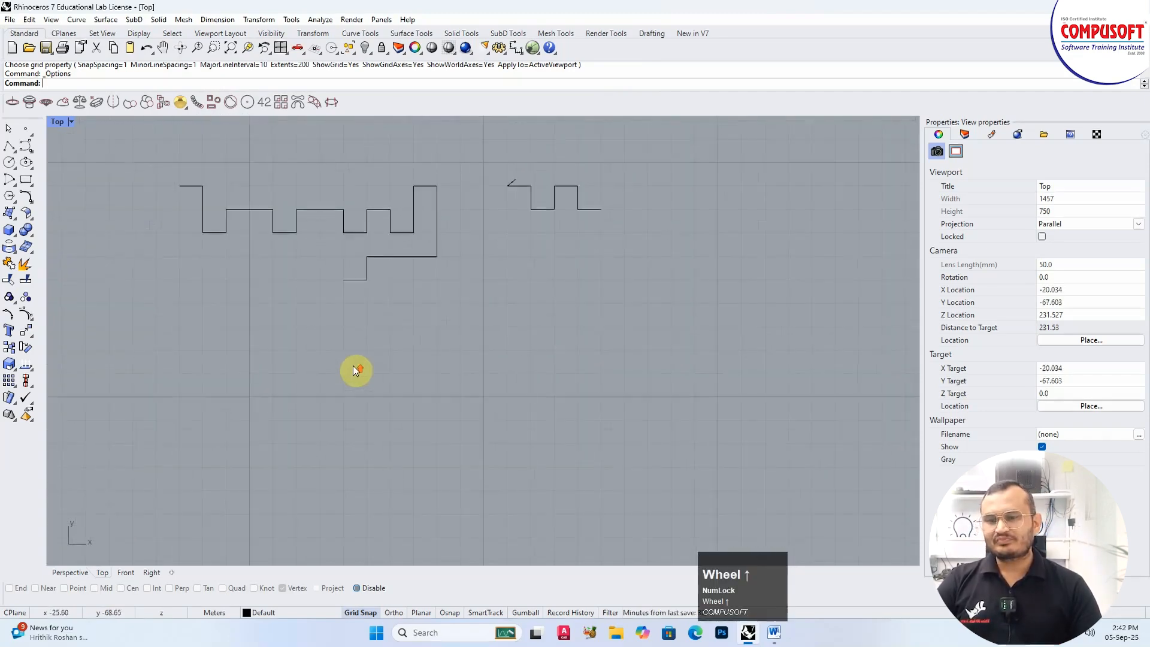
left_click(9, 146)
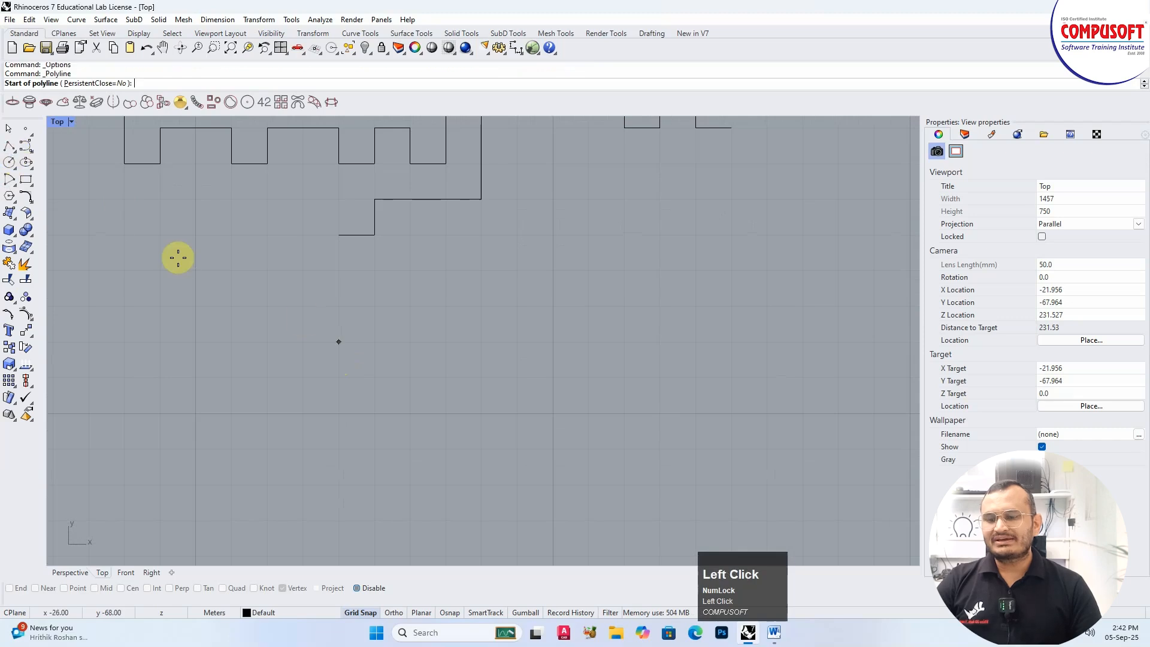
left_click(359, 614)
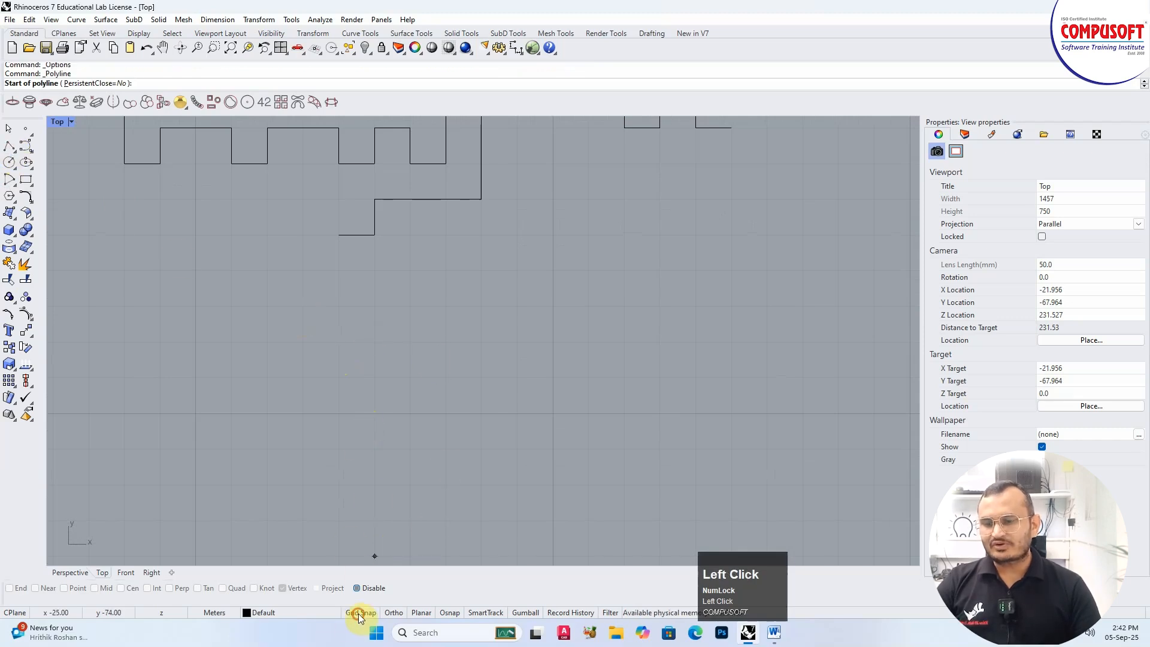
left_click(374, 341)
left_click(375, 377)
left_click(410, 378)
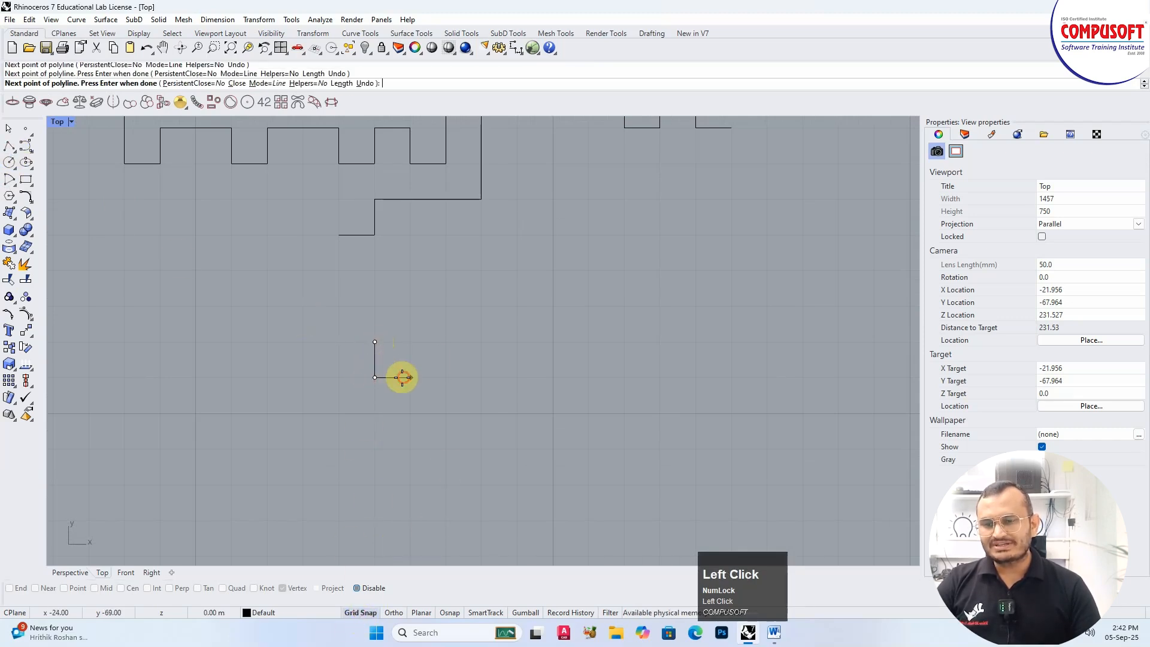
- Turn off grid snap, add a free vertex diagonally up and right of the last corner, and turn grid snap back on
left_click(360, 612)
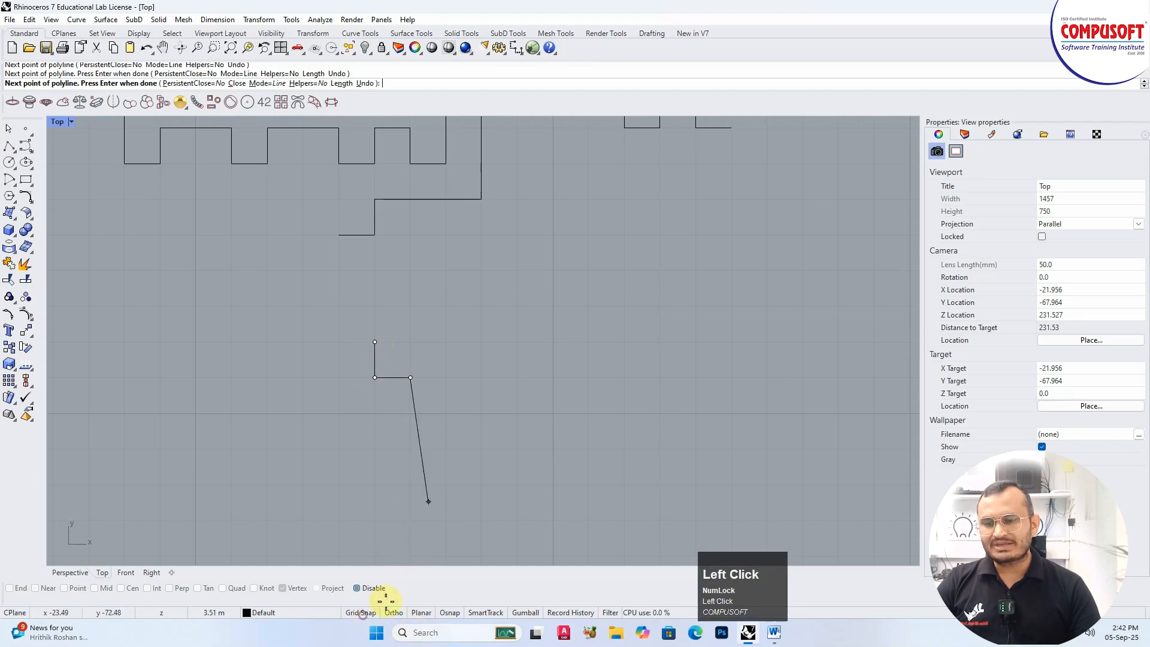
left_click(430, 352)
left_click(360, 612)
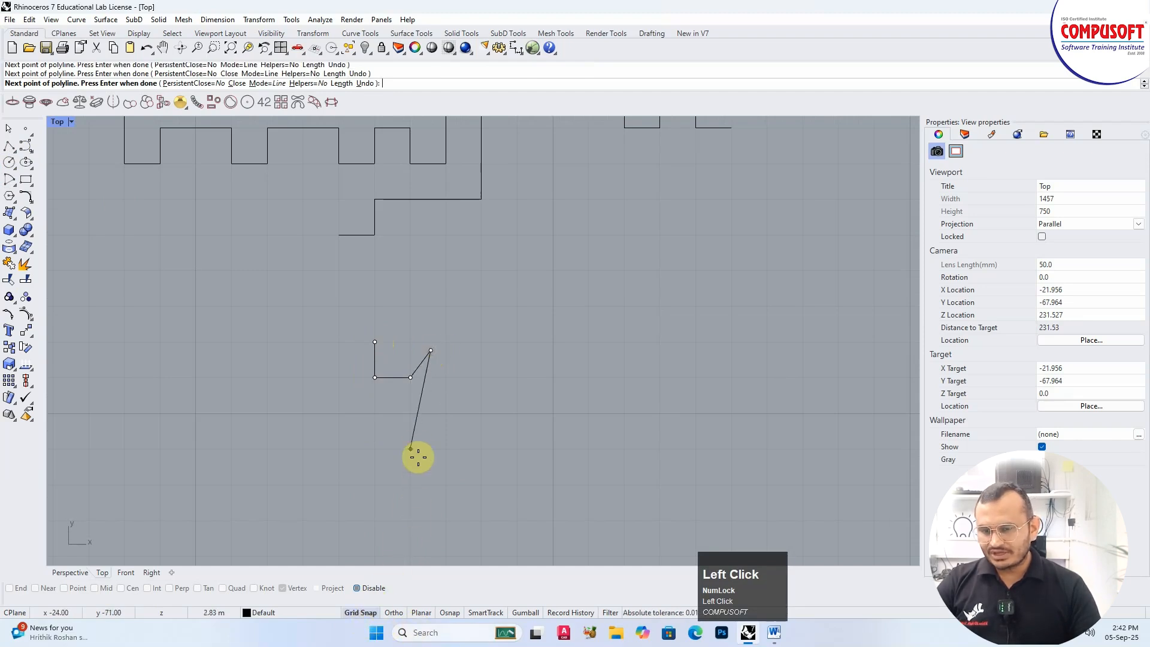
- Continue the polyline on the grid through -23,-69, -22,-69 and -22,-68, and finish it at -21,-68
left_click(446, 378)
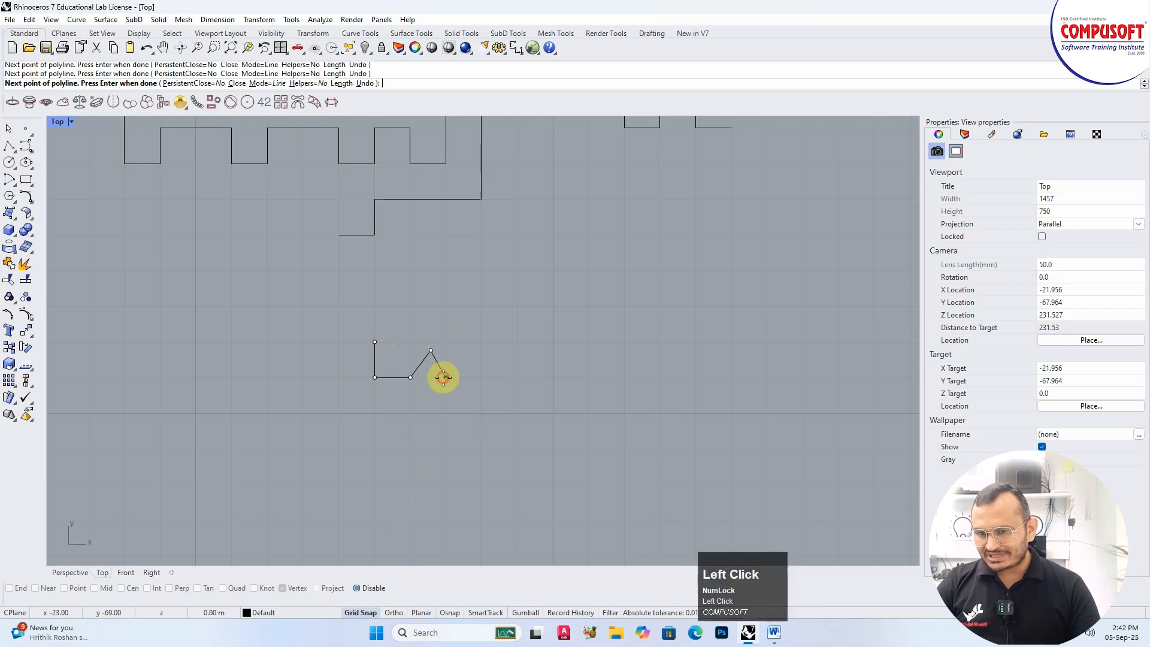
left_click(481, 377)
left_click(481, 342)
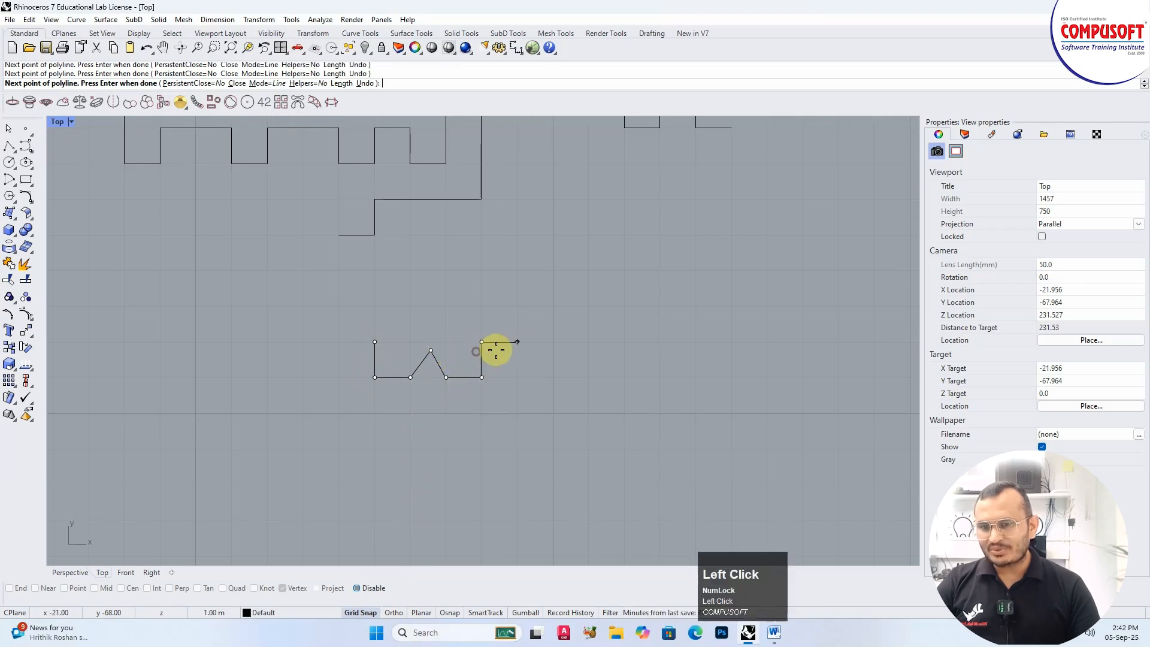
left_click(517, 349)
key("Return")
- Enable object snaps and make End the only active snap by deselecting Vertex
scroll(363, 354, "down", 12)
scroll(368, 329, "down", 10)
middle_click(376, 354)
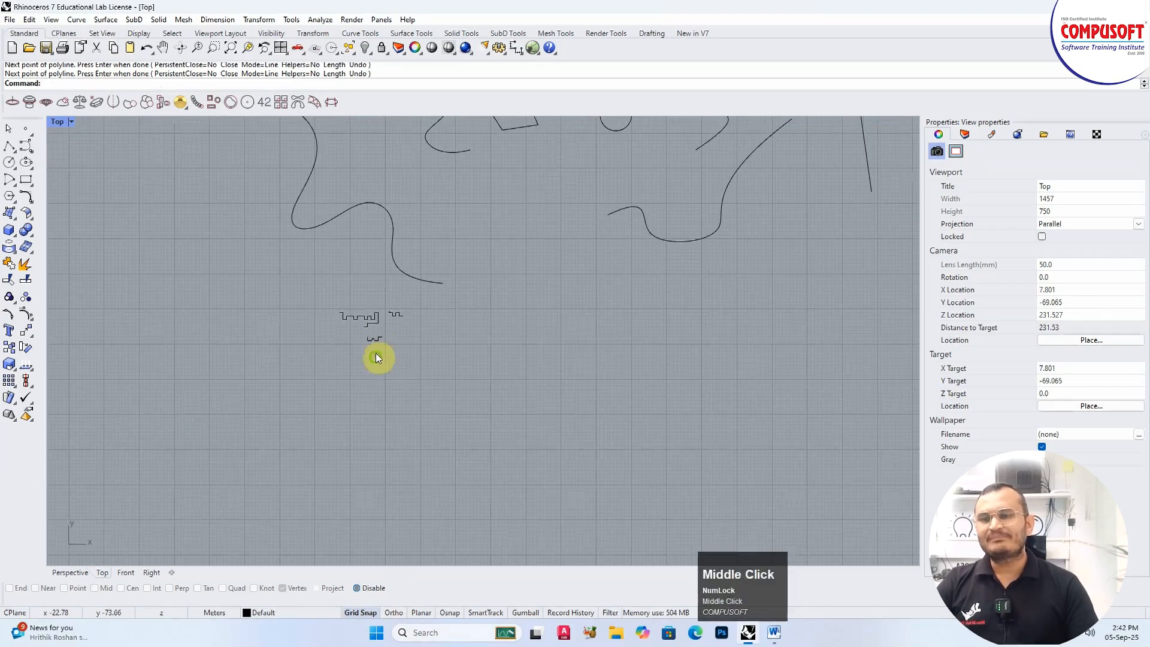
scroll(364, 420, "down", 4)
right_click_drag(354, 350, 303, 404)
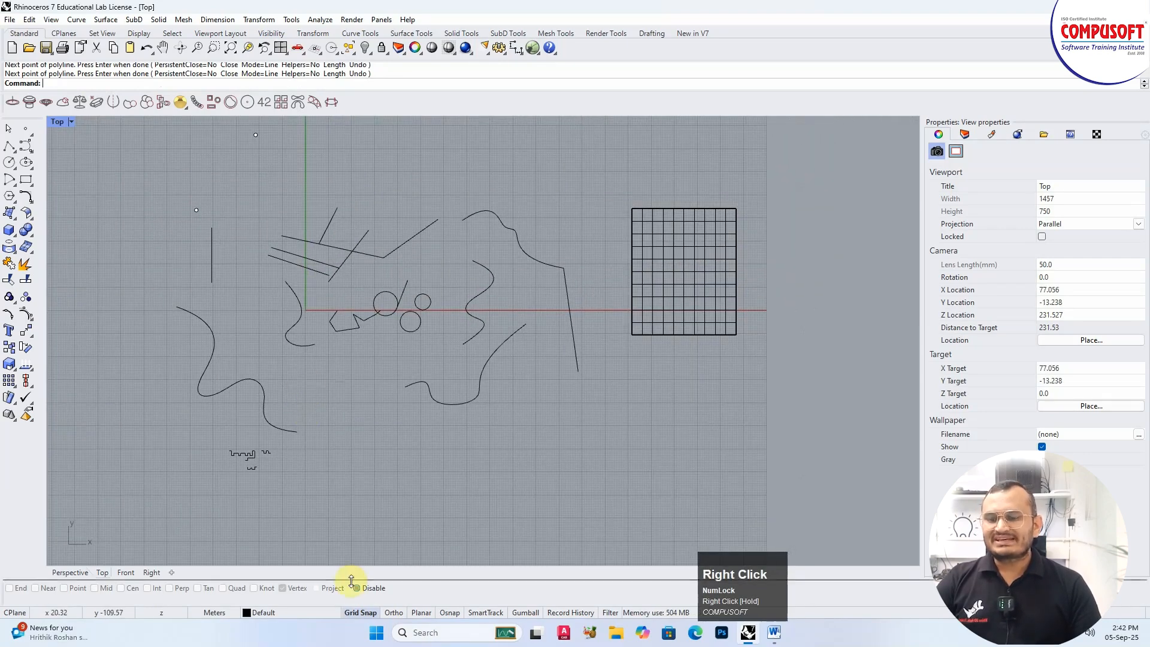
left_click(453, 613)
left_click(300, 589)
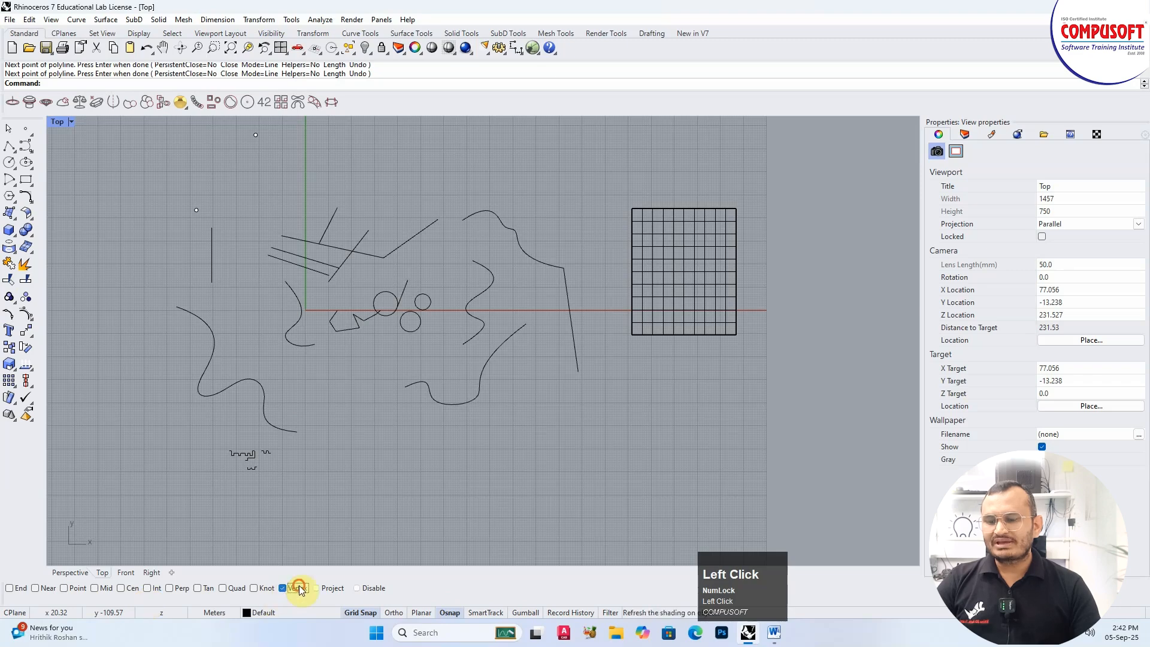
left_click(10, 589)
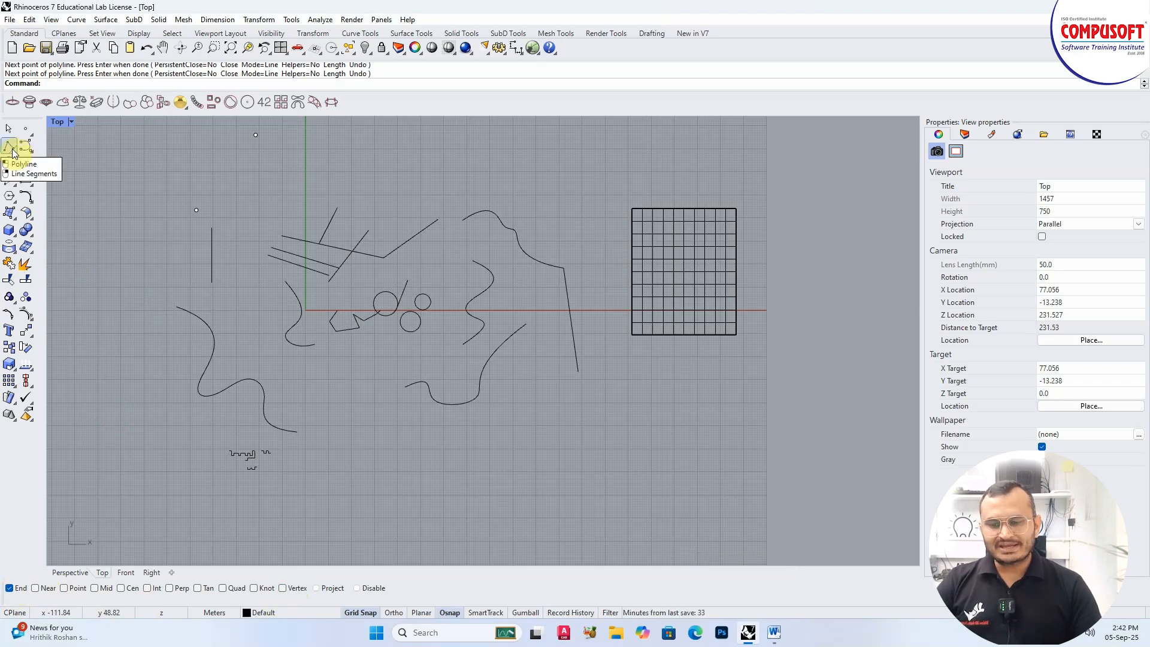
- With the Polyline command running, toggle object snapping off and back on through both Osnap and Disable
left_click(12, 151)
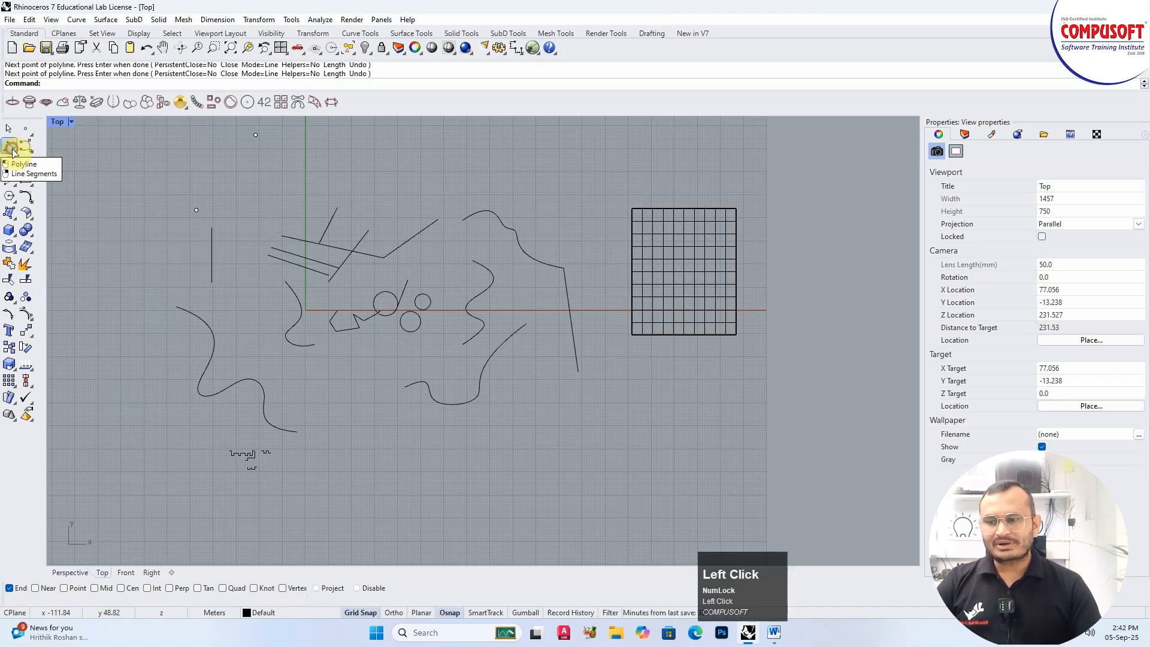
left_click(448, 612)
left_click(452, 613)
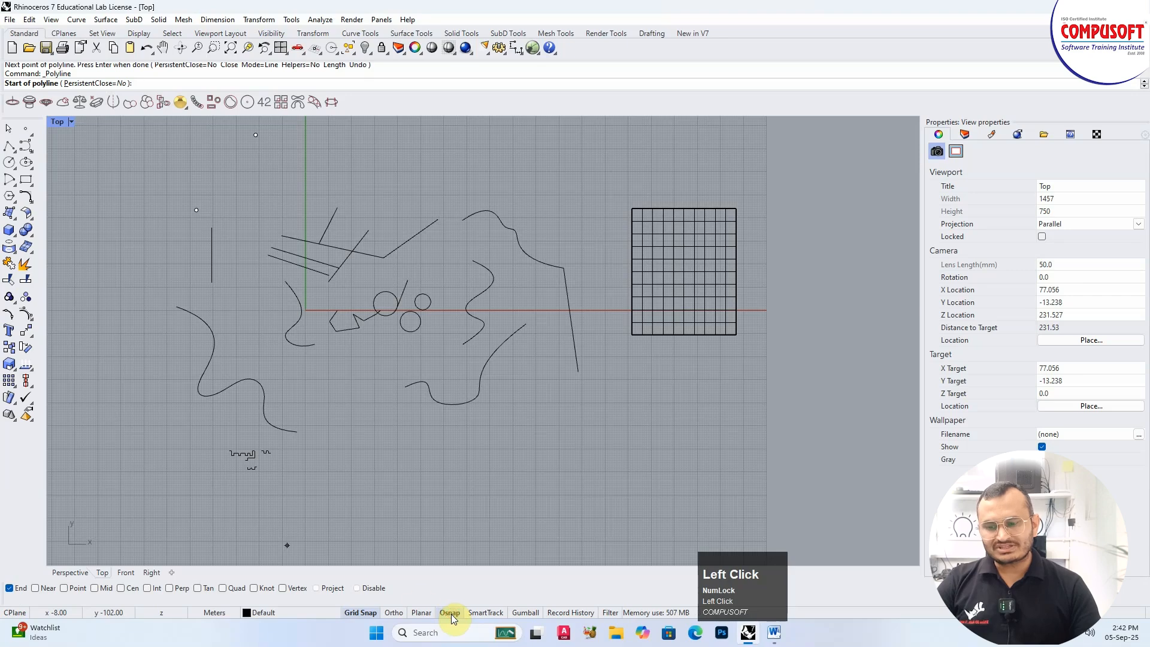
left_click(379, 590)
left_click(377, 591)
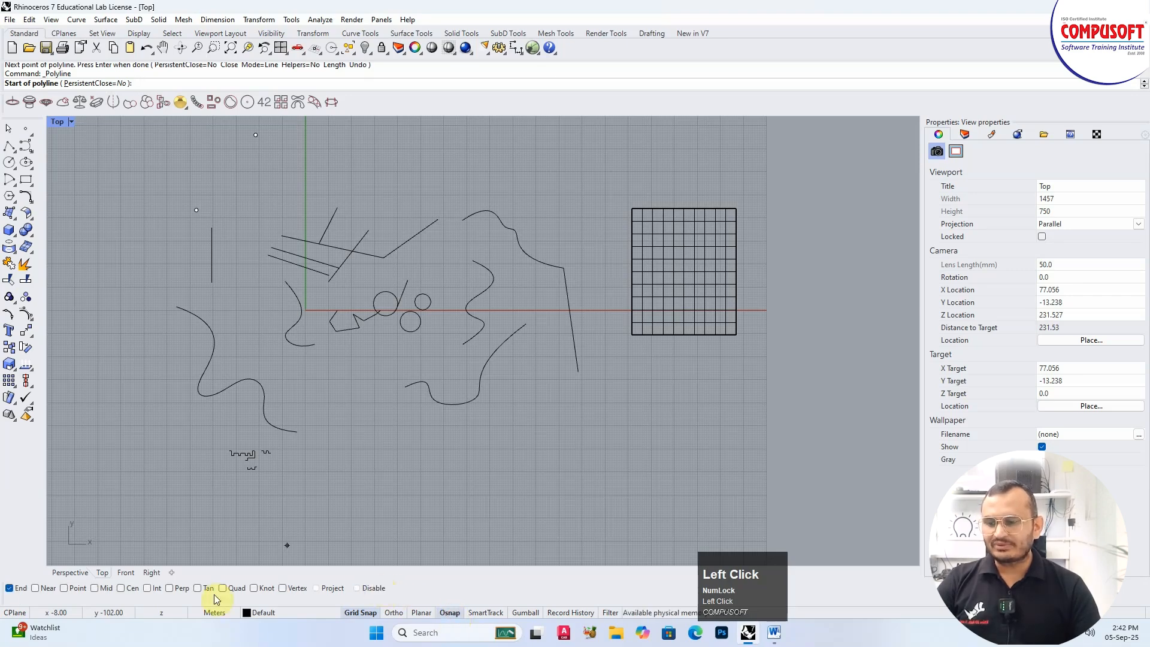
scroll(177, 286, "up", 3)
scroll(203, 335, "down", 3)
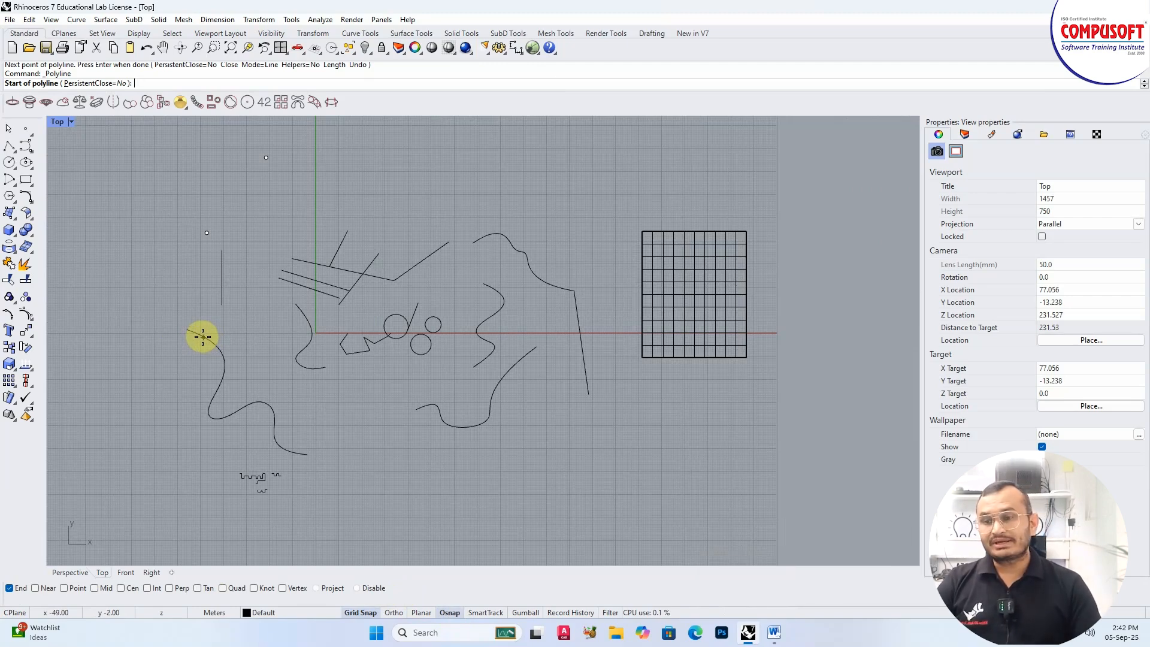
- Draw a polyline from the upper end of the slanted line beside the bent line through one grid vertex, finishing at 48,58
left_click(9, 147)
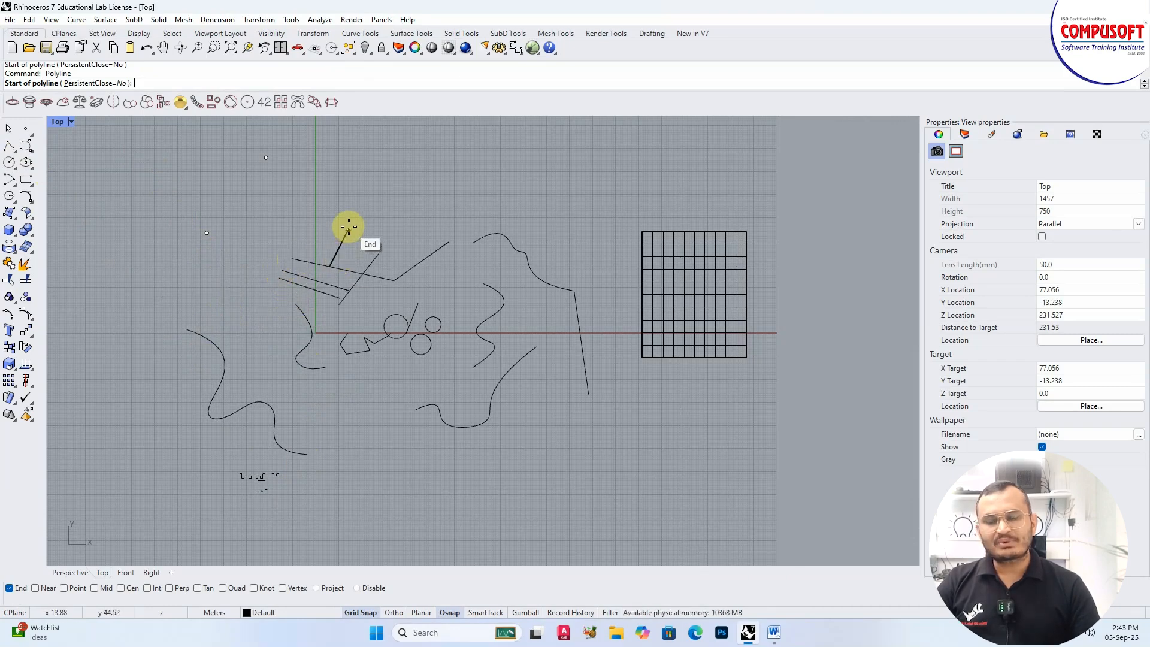
left_click(386, 254)
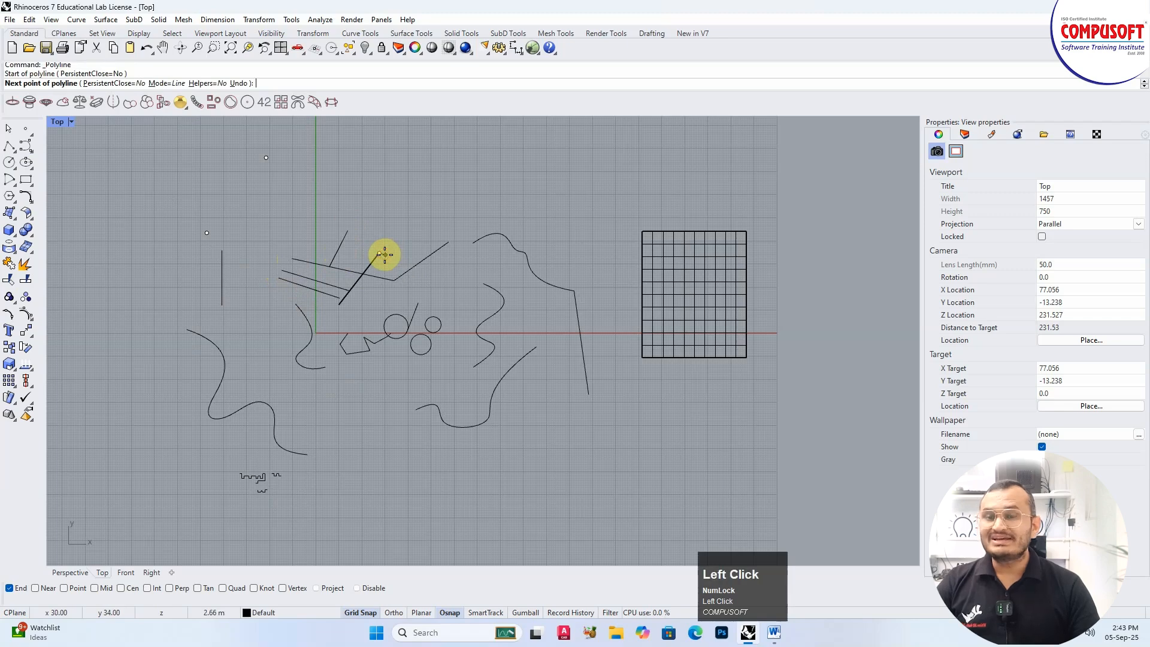
left_click(376, 228)
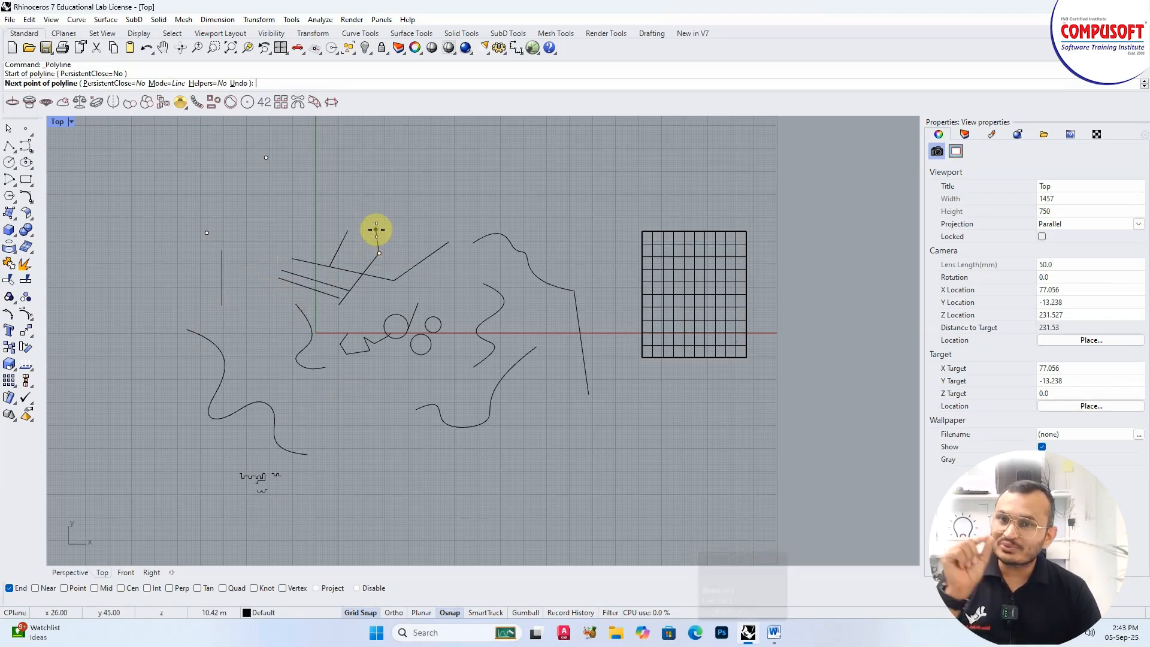
left_click(427, 198)
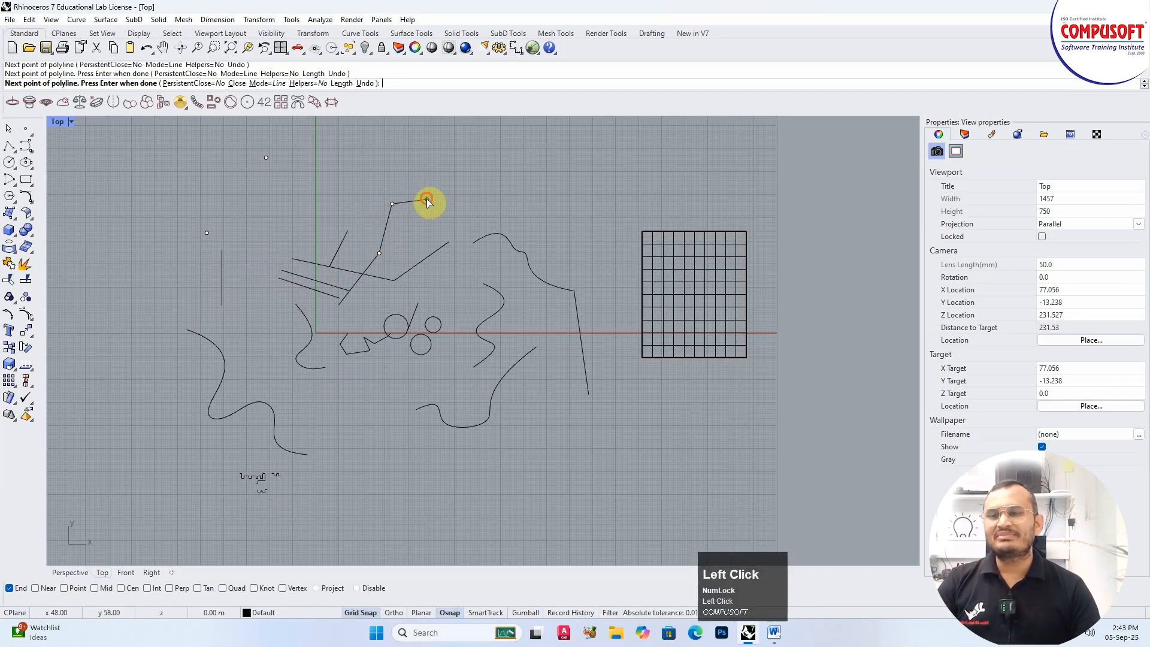
key("space")
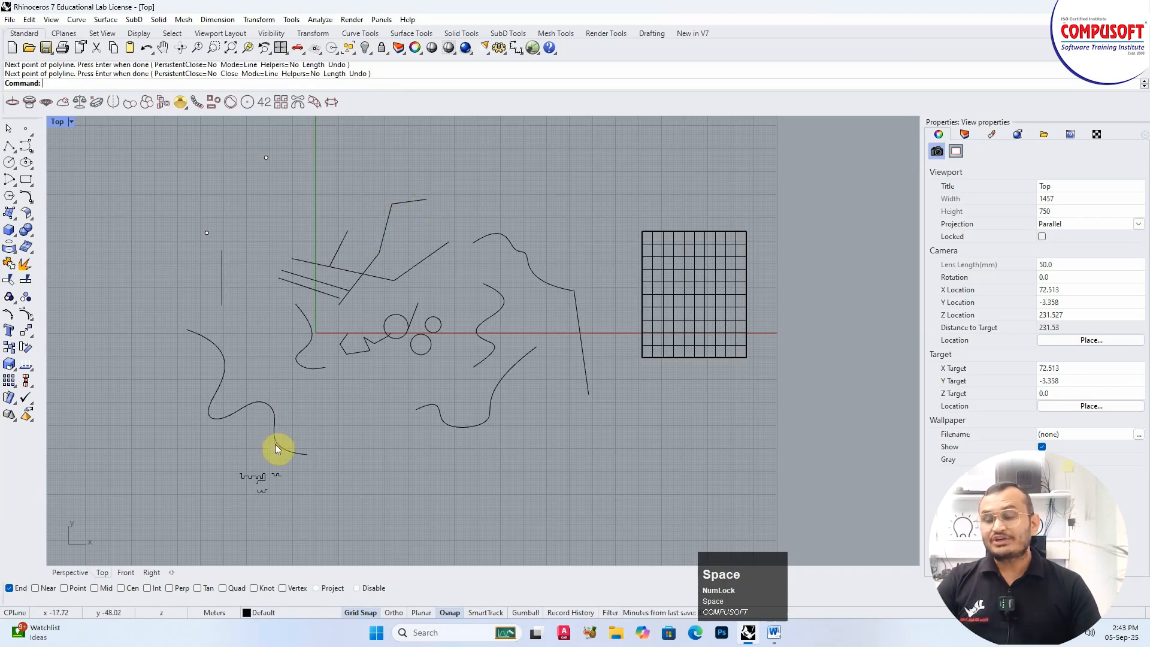
- Turn off the End object snap and grid snap, with the Polyline command running
left_click(19, 591)
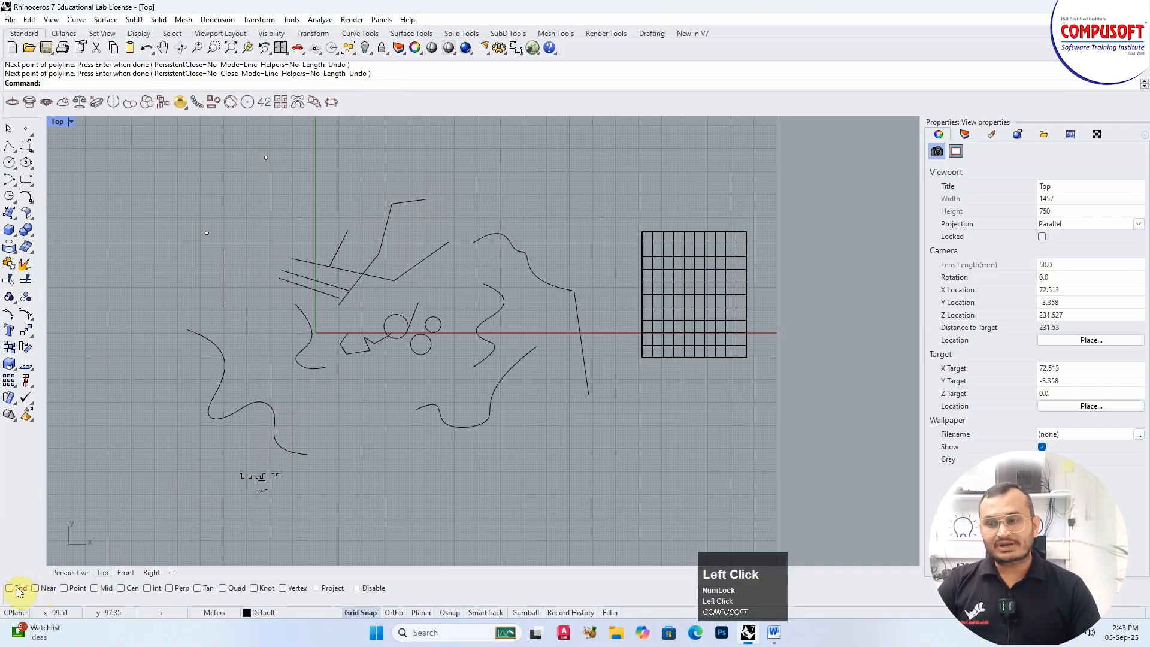
left_click(8, 145)
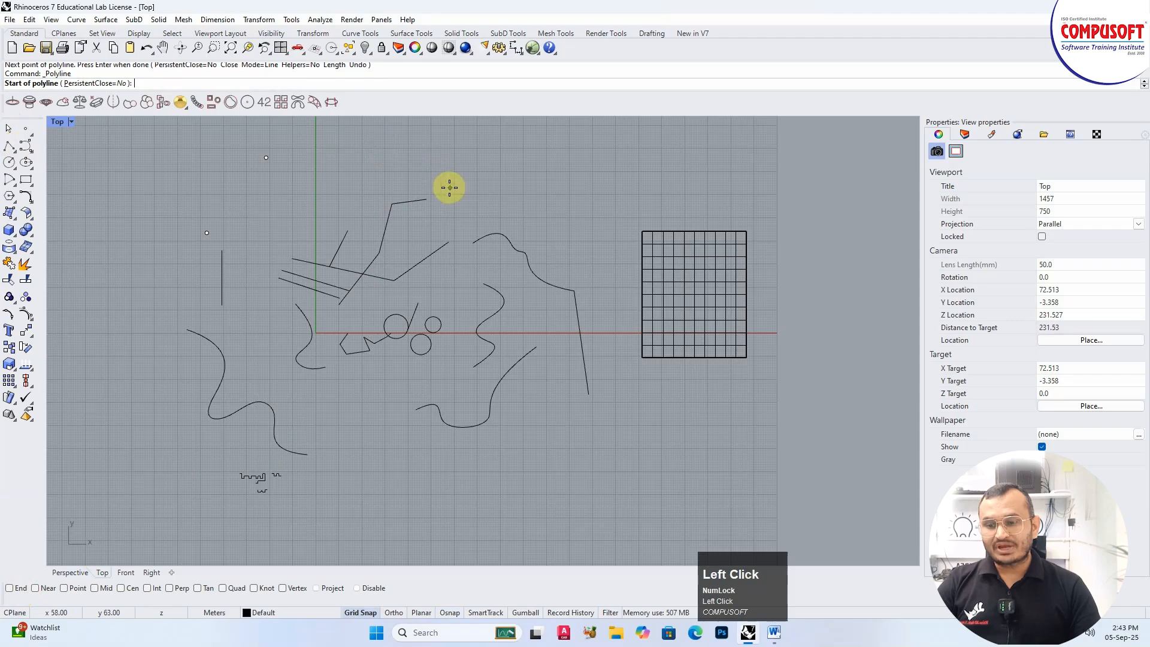
scroll(448, 198, "up", 2)
left_click(358, 612)
scroll(434, 251, "up", 3)
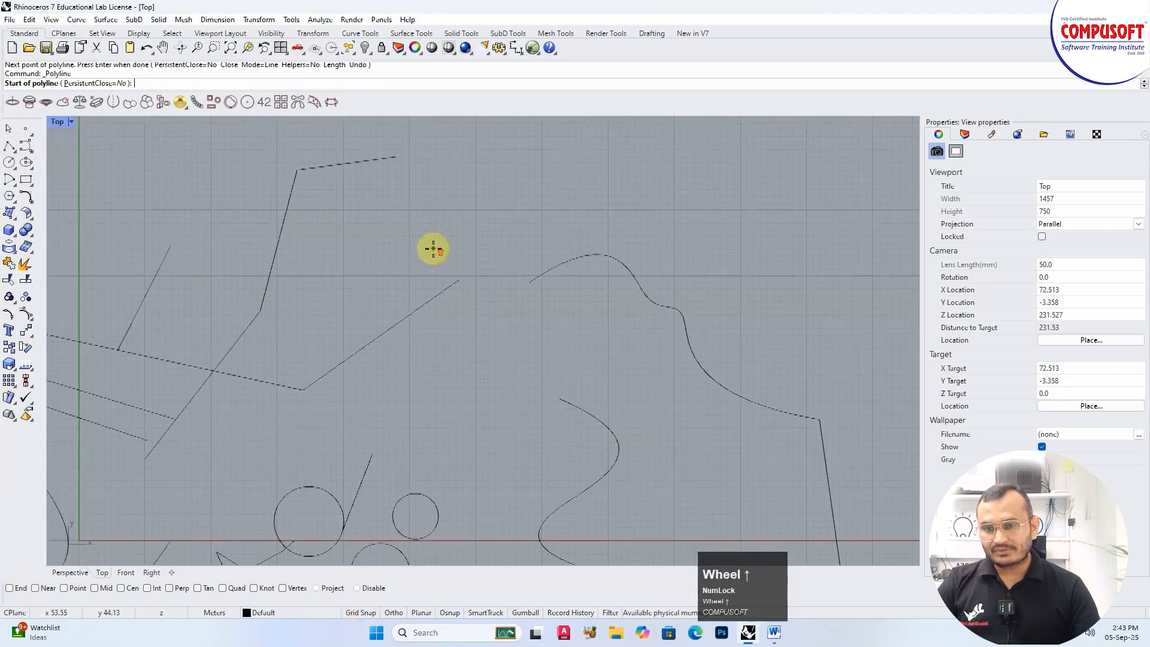
- Try to start a polyline by eye, without any snap, at the upper-right end of the bent line
scroll(468, 284, "up", 3)
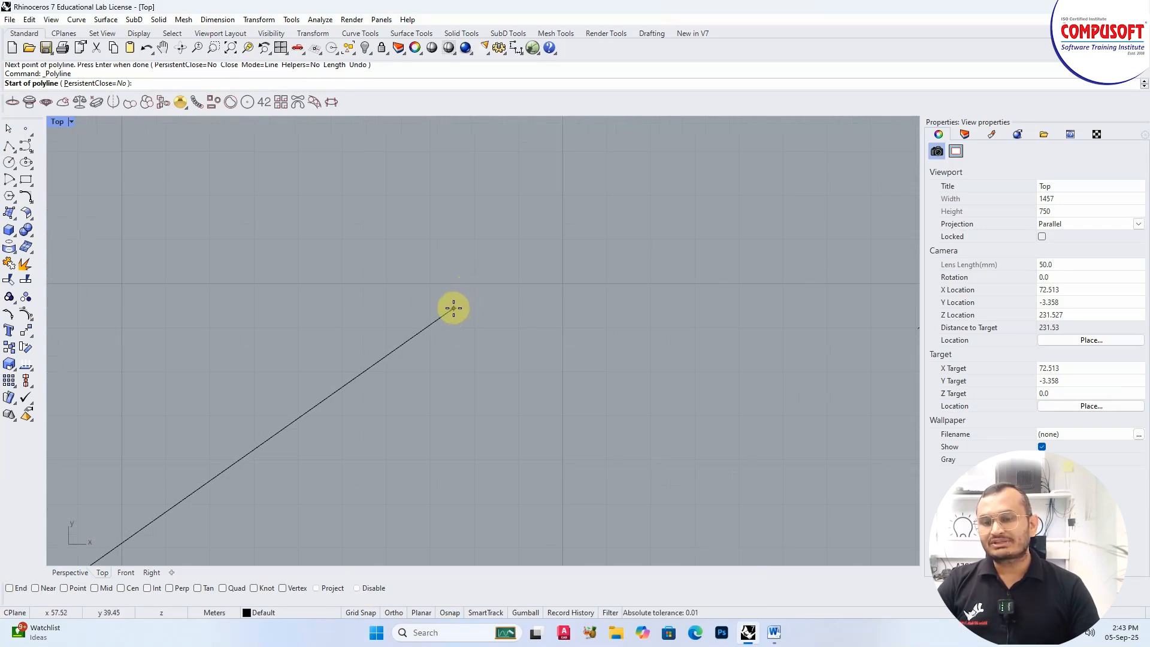
left_click(455, 307)
scroll(463, 272, "up", 3)
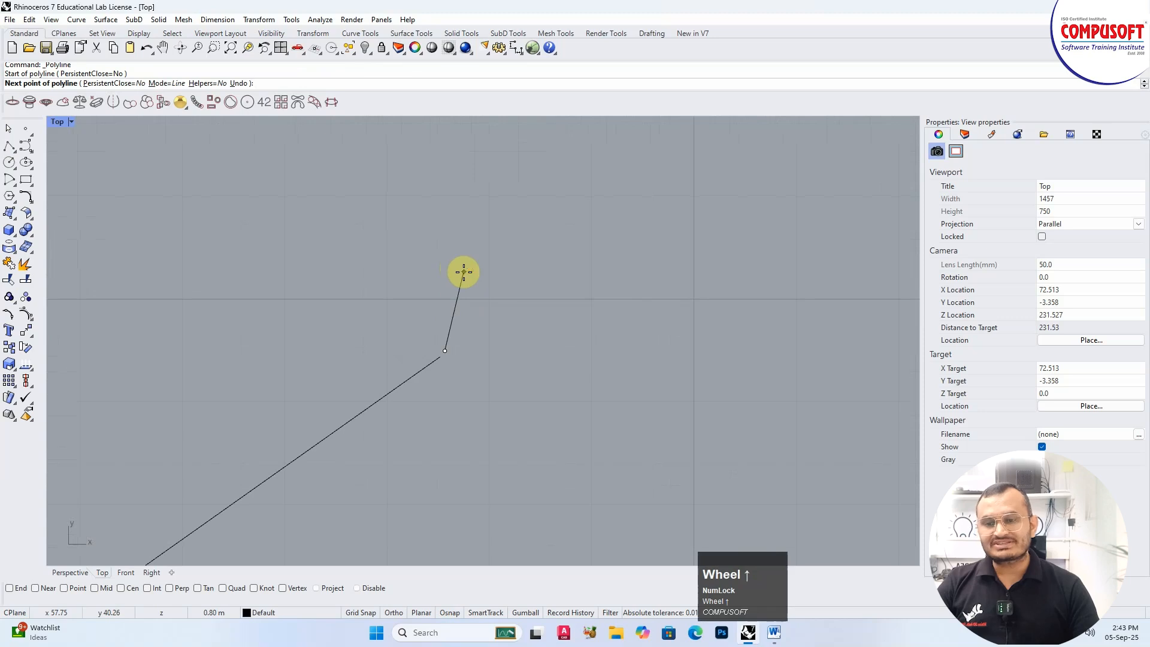
scroll(464, 272, "down", 6)
right_click(464, 272)
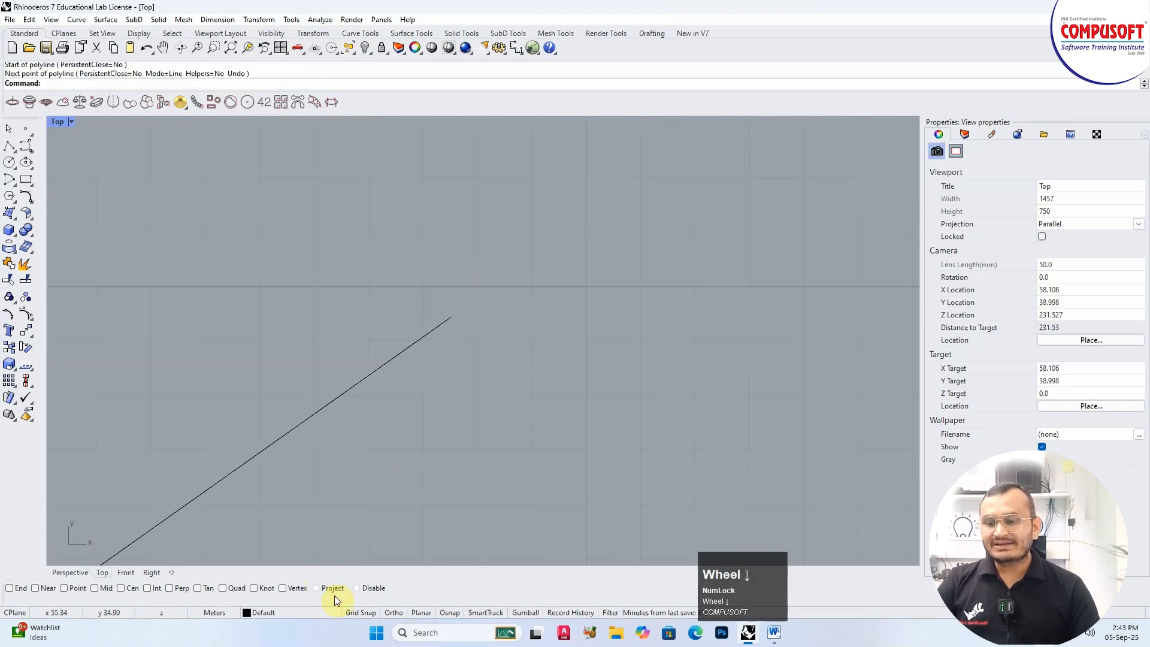
- Reactivate the End snap, draw a short upward segment from the bent line's upper-right end, and inspect the joint
left_click(450, 614)
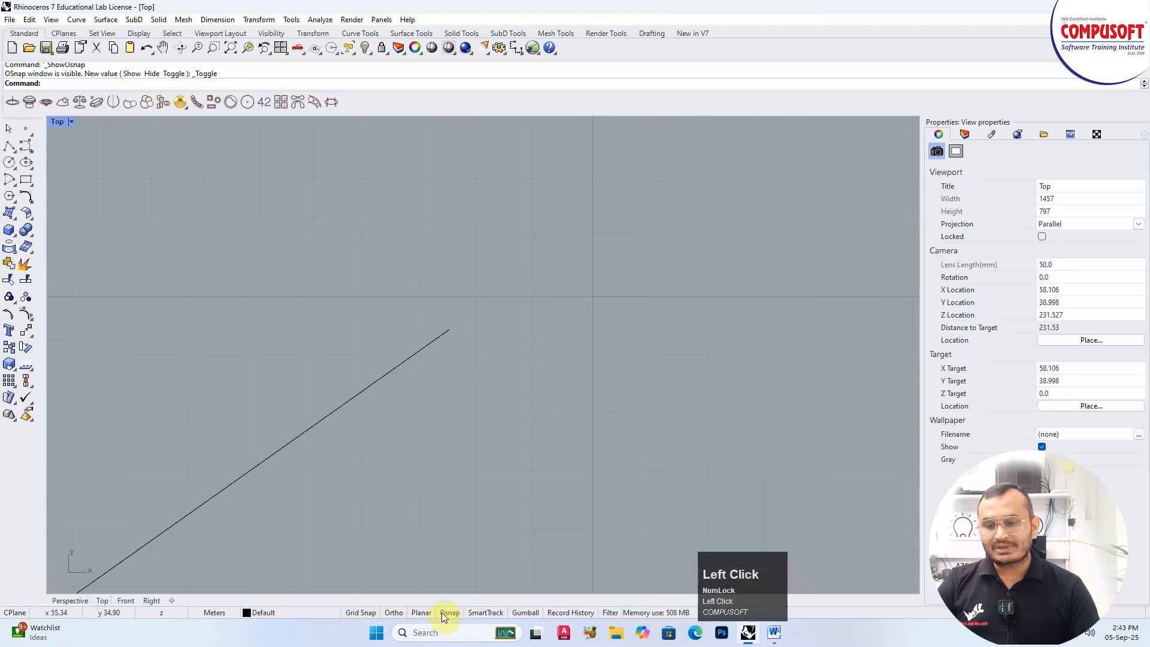
left_click(444, 614)
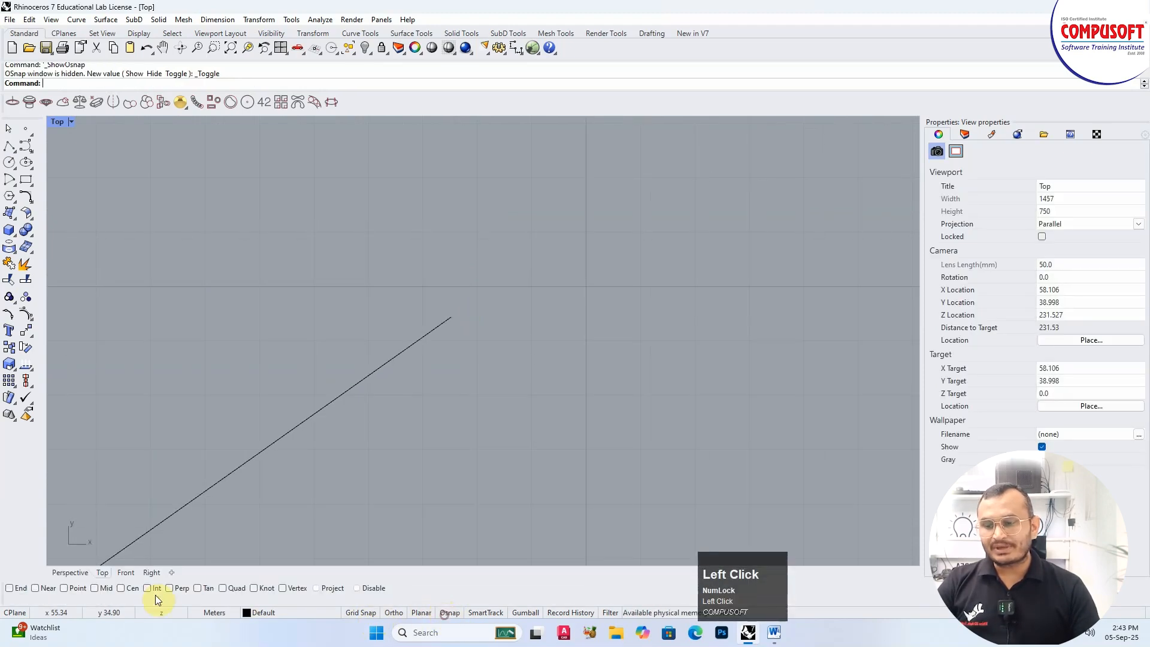
left_click(10, 146)
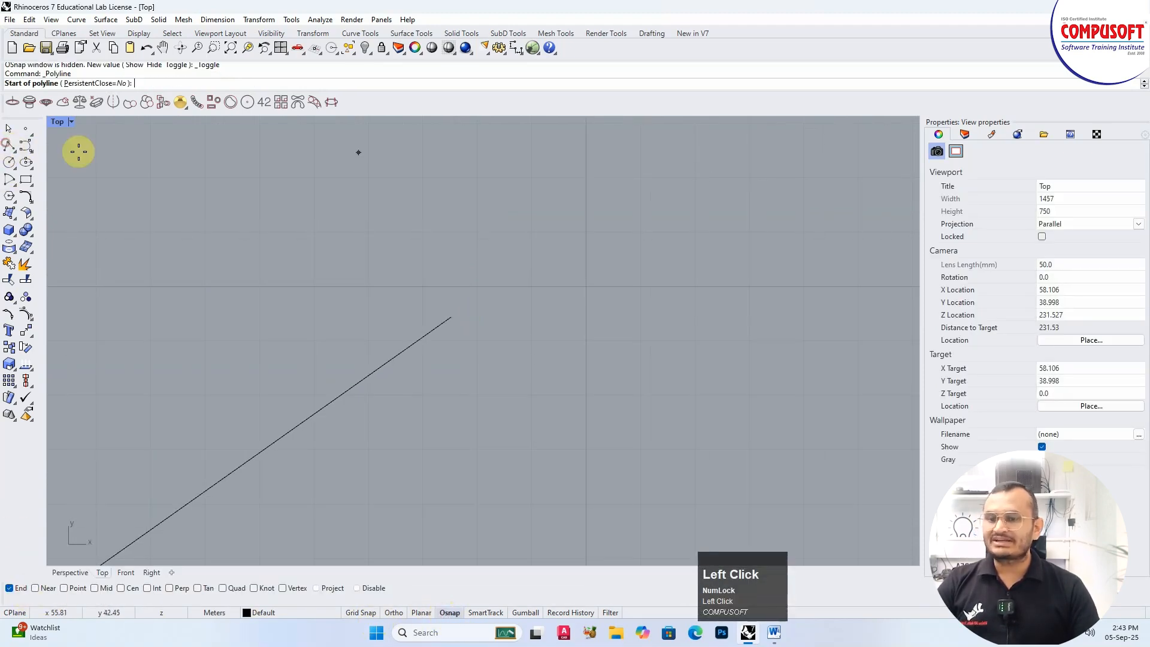
left_click(450, 317)
left_click(487, 195)
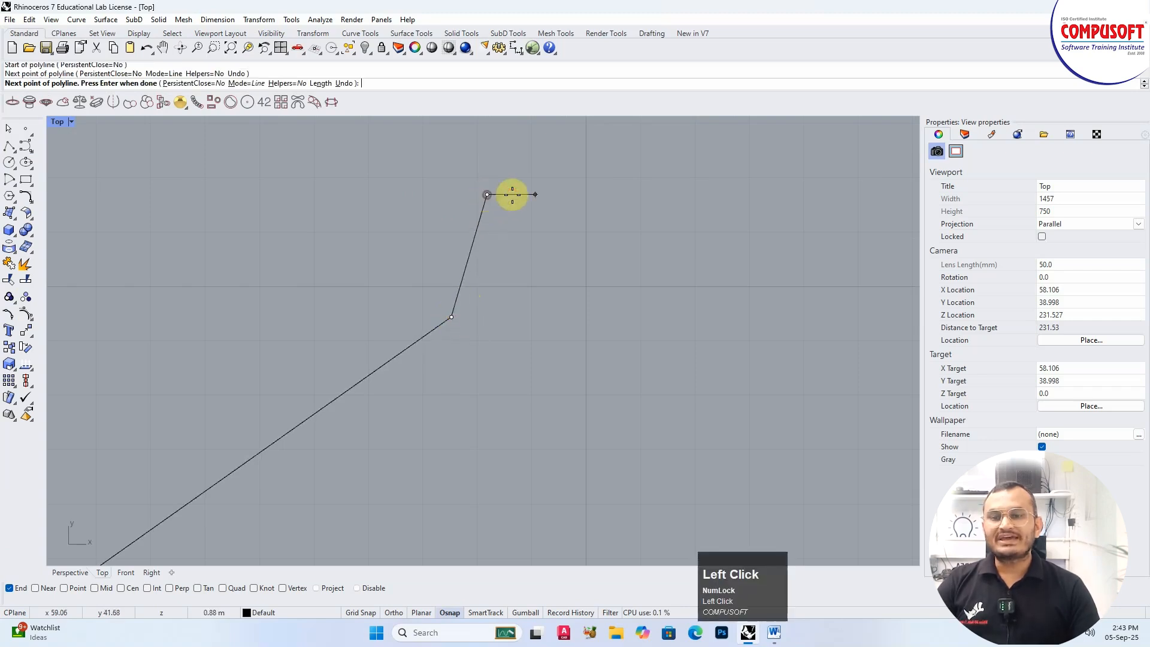
key("space")
scroll(467, 313, "up", 3)
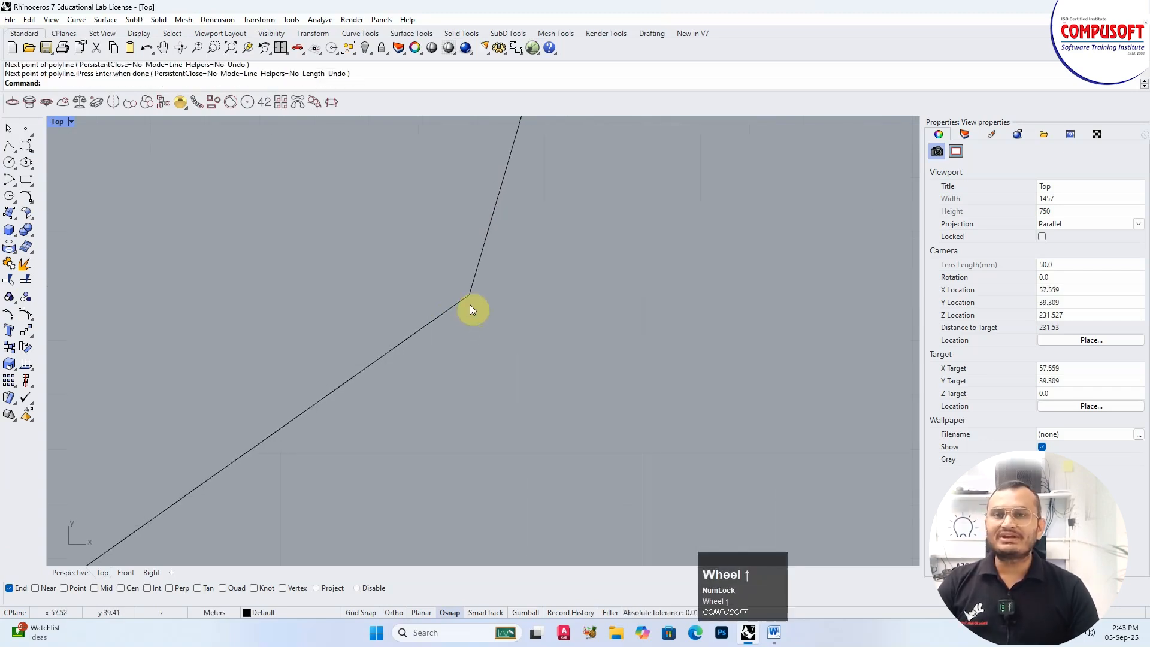
scroll(455, 330, "down", 3)
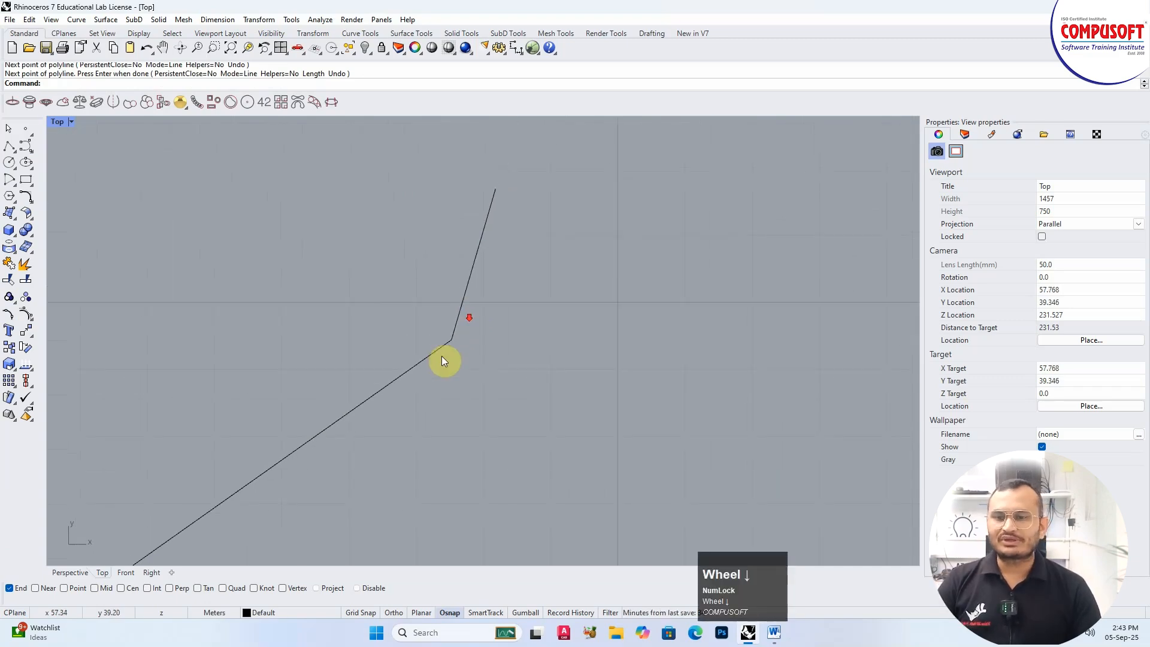
scroll(429, 352, "down", 5)
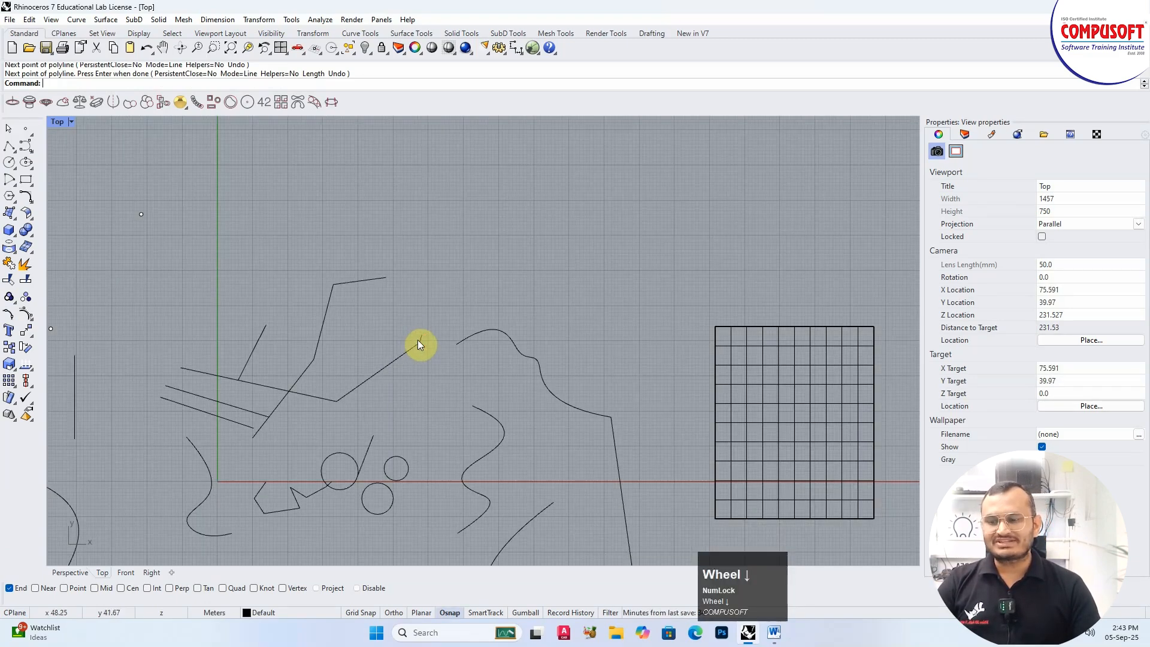
- Make Near the only active object snap and start a polyline partway along the nearly horizontal top segment
left_click(11, 588)
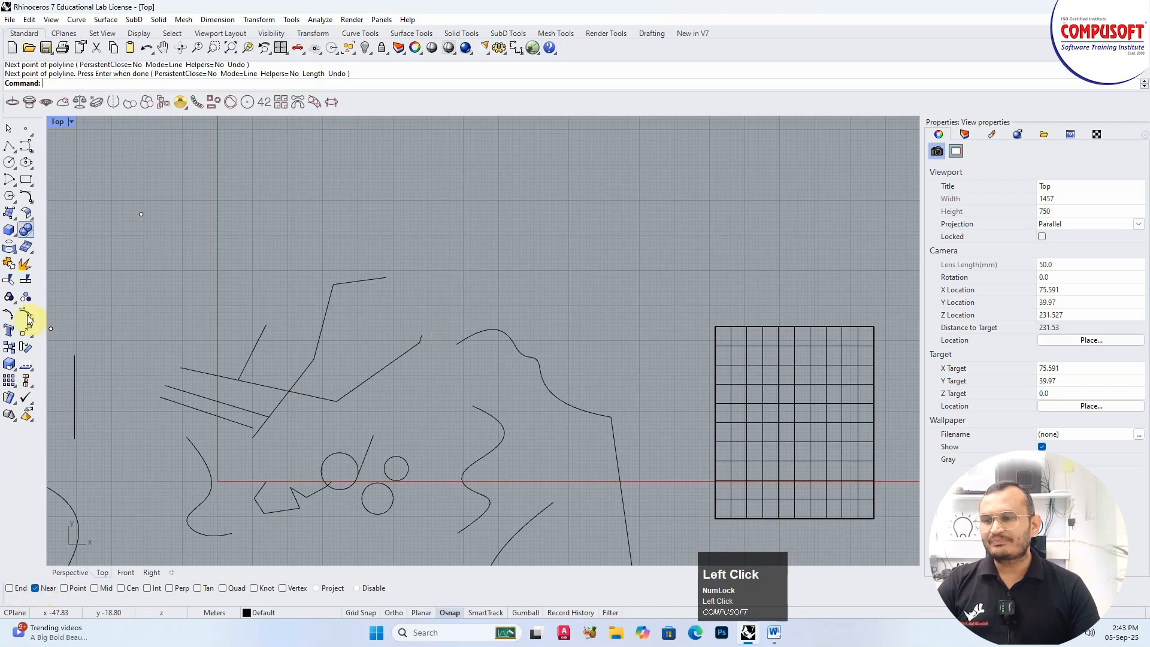
left_click(9, 145)
scroll(367, 392, "up", 3)
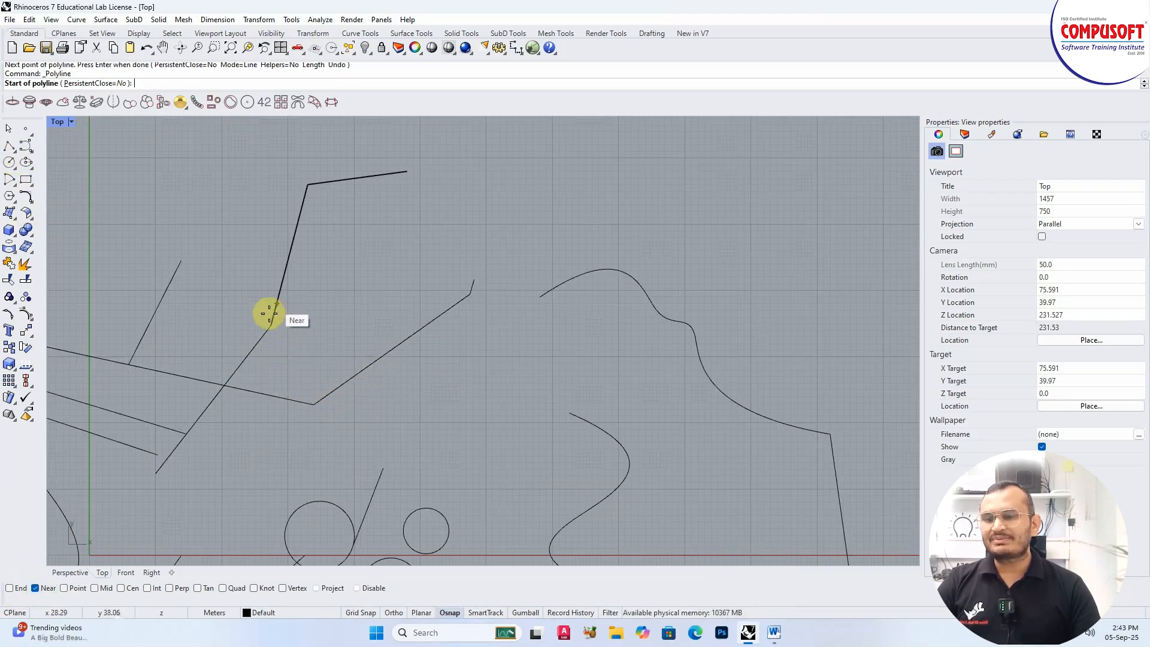
left_click(360, 176)
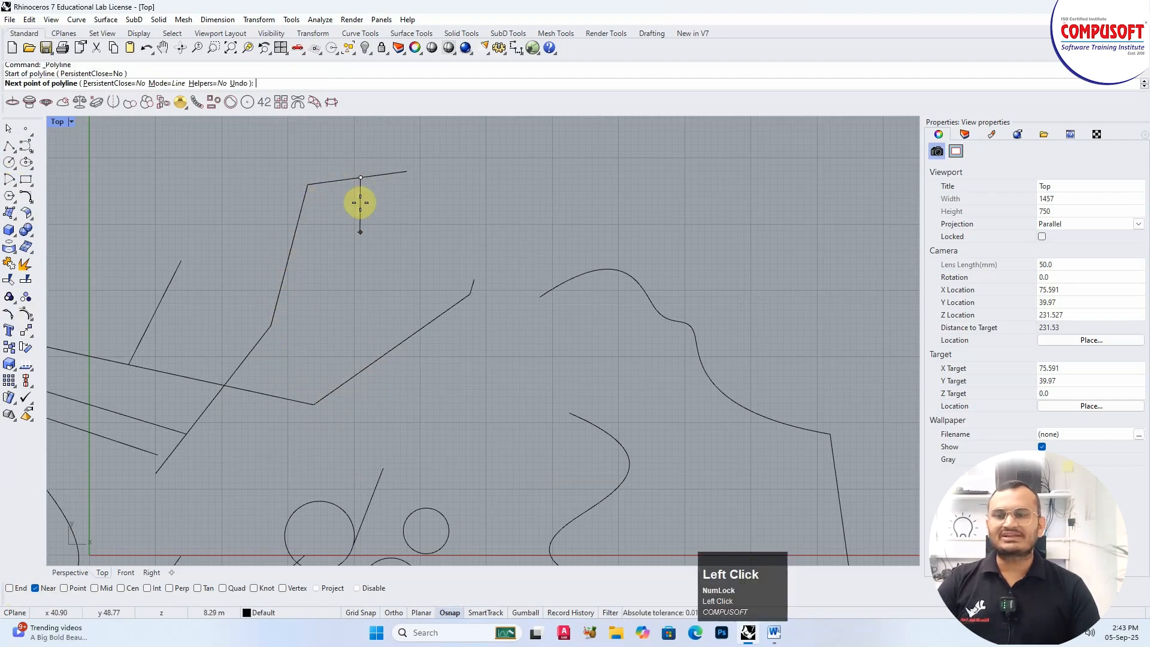
- Continue the polyline through four free vertices, end it on the adjacent wavy curve, and inspect where it meets both objects
left_click(361, 257)
left_click(454, 204)
left_click(477, 228)
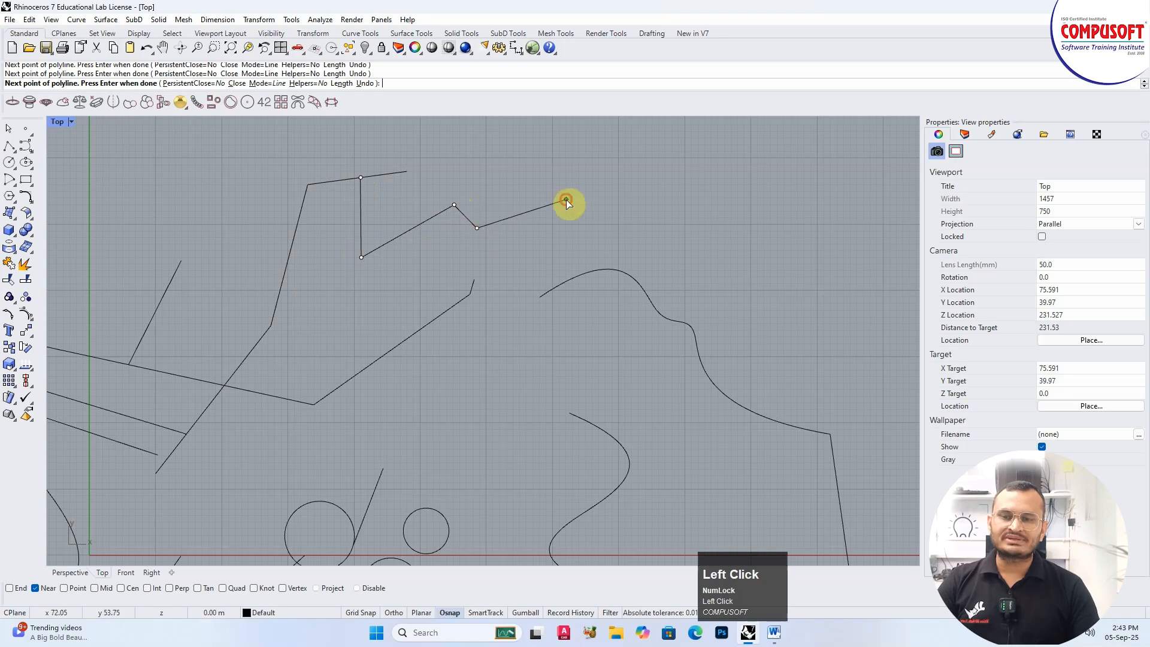
left_click(566, 199)
key("space")
scroll(583, 263, "up", 2)
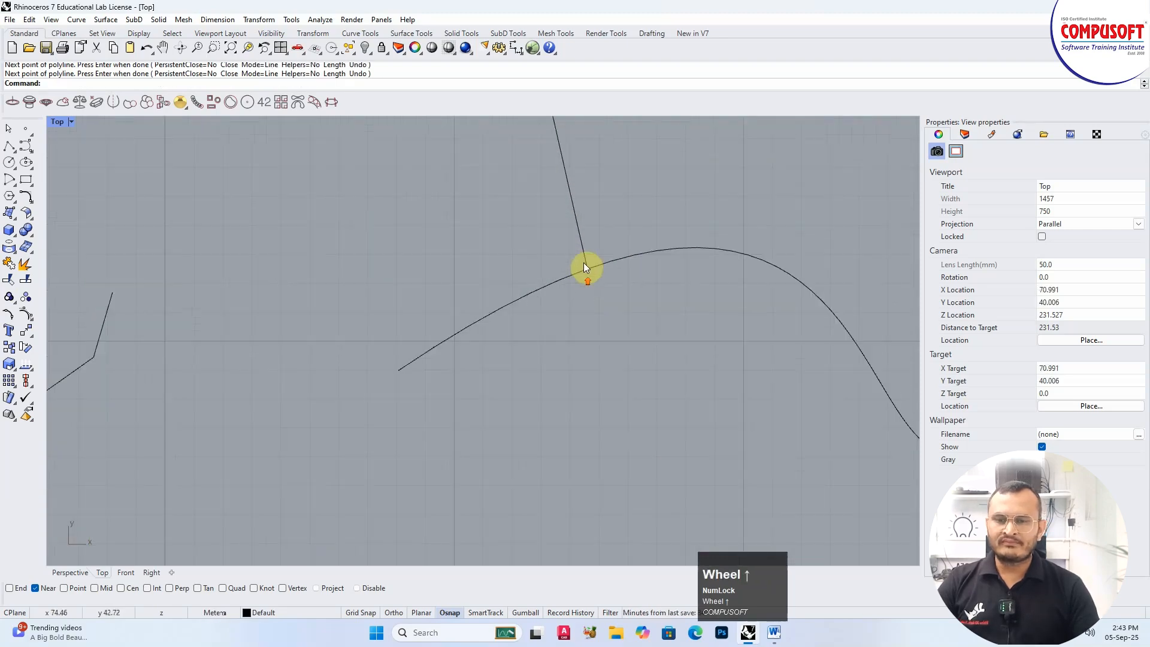
scroll(782, 434, "down", 1)
scroll(421, 325, "down", 1)
scroll(537, 289, "up", 3)
scroll(537, 289, "down", 2)
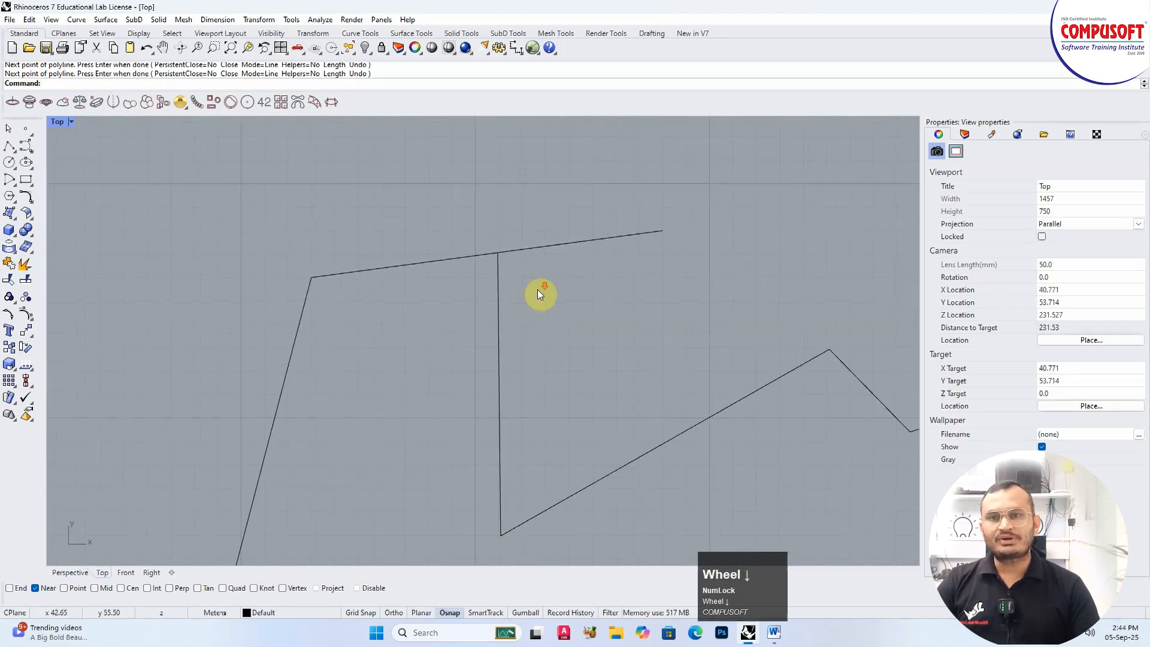
scroll(563, 338, "up", 1)
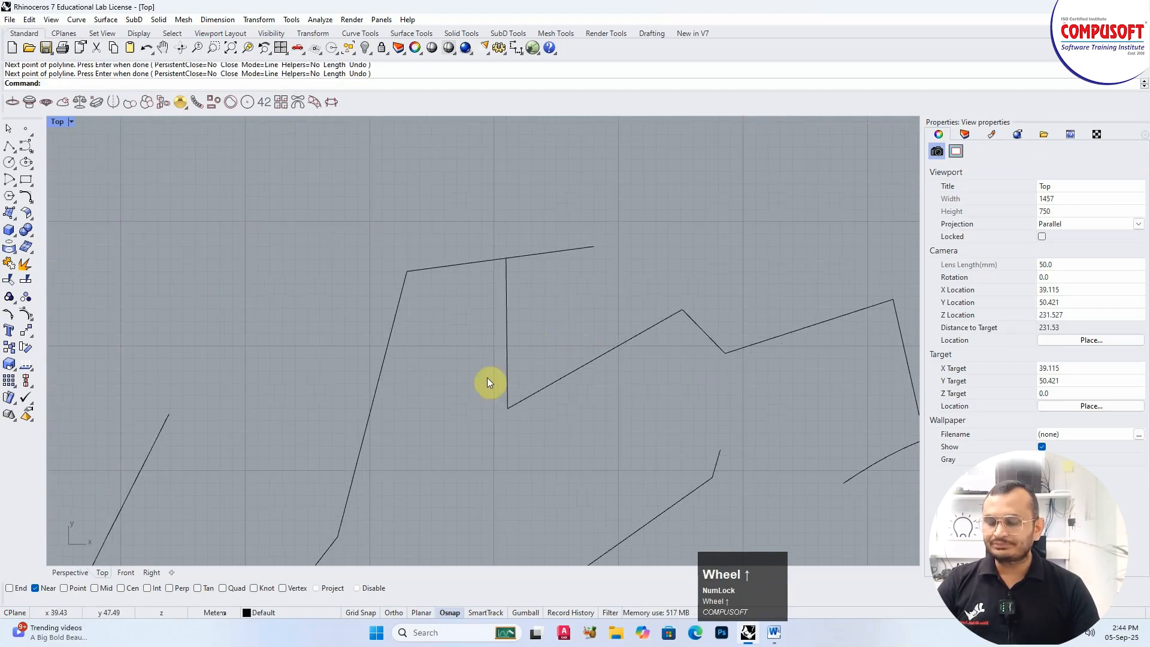
- Make Point the only active object snap and draw a single-segment polyline from the upper point object to about -33.55,28.89
left_click(36, 588)
left_click(64, 588)
left_click(9, 147)
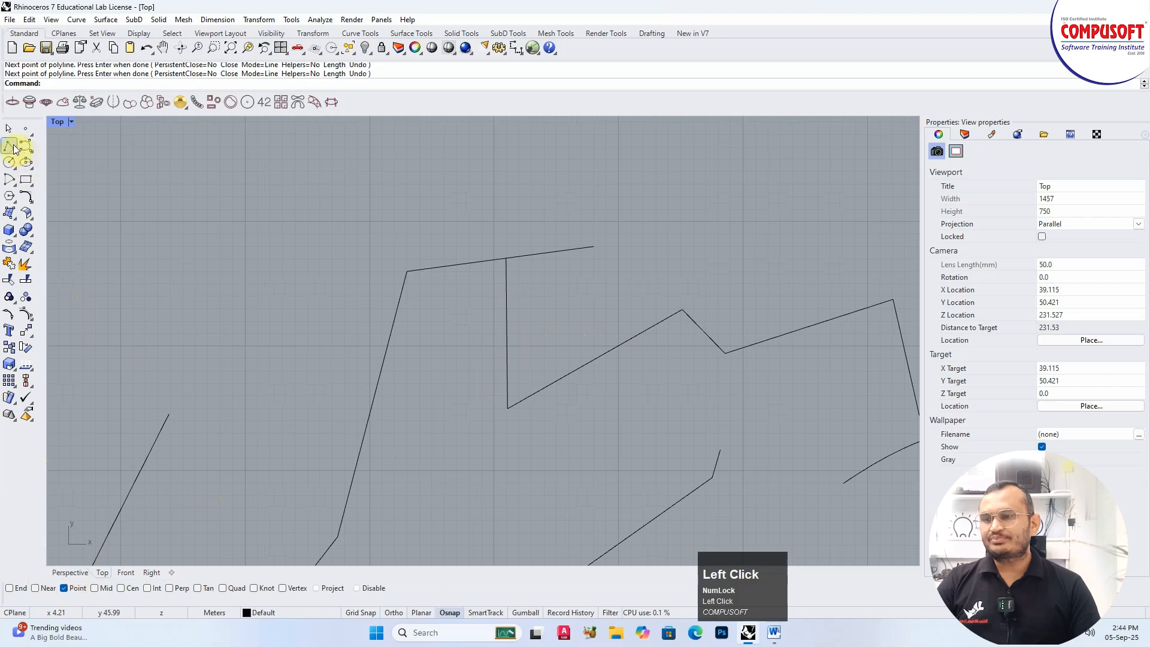
scroll(321, 303, "down", 3)
scroll(275, 272, "up", 2)
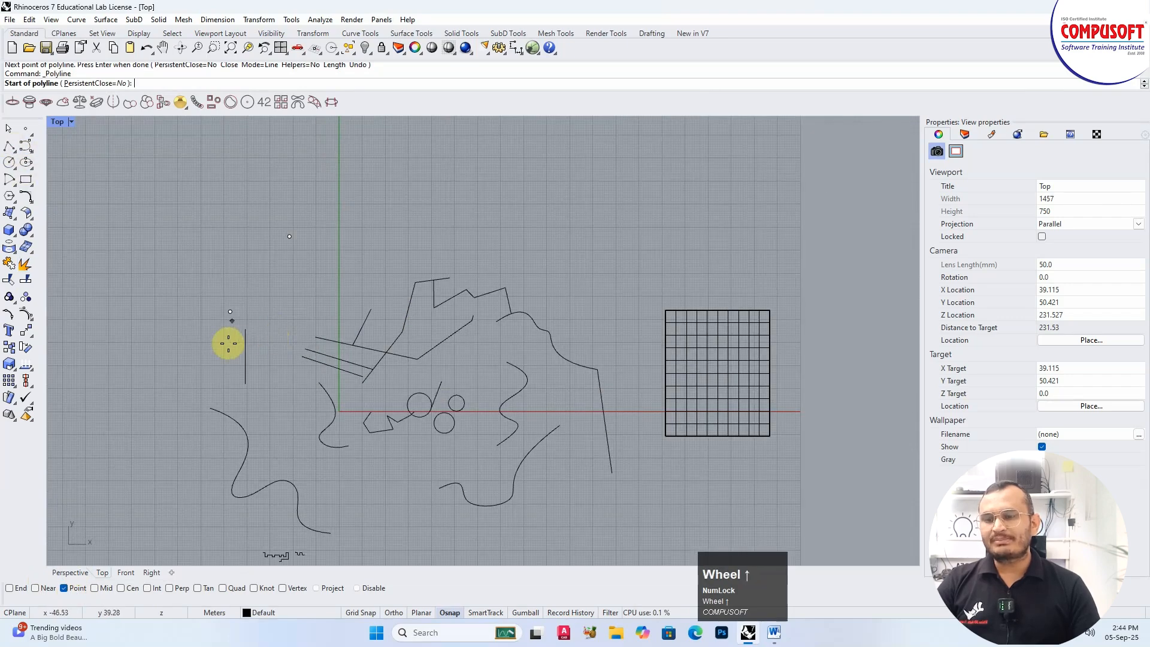
left_click(293, 236)
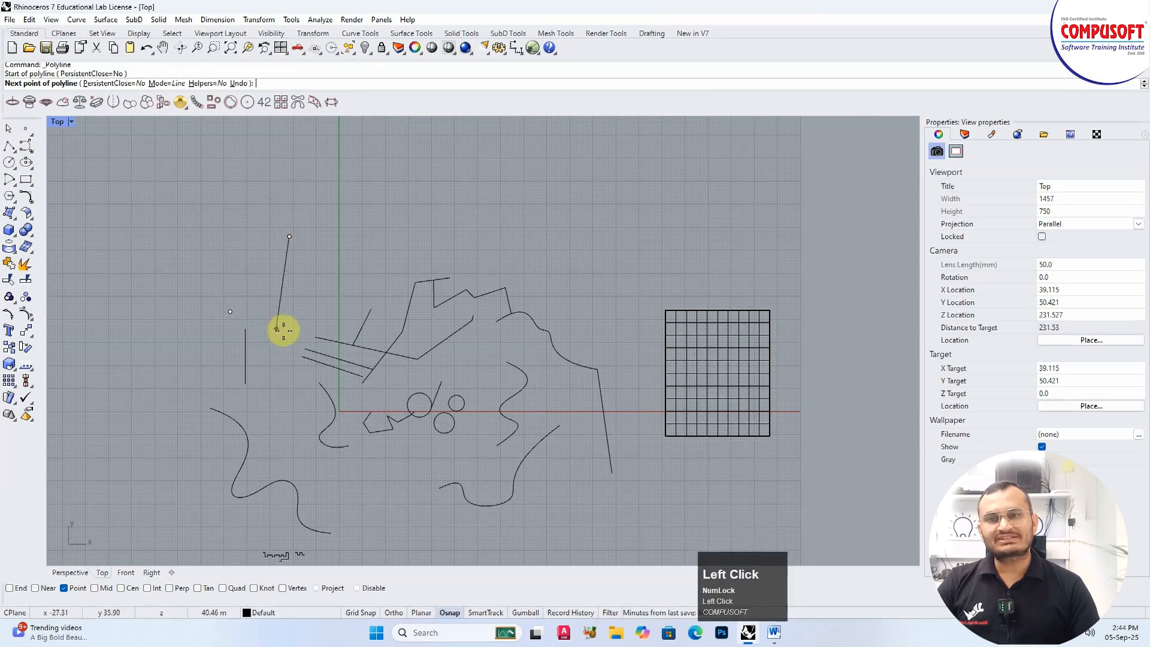
left_click(261, 345)
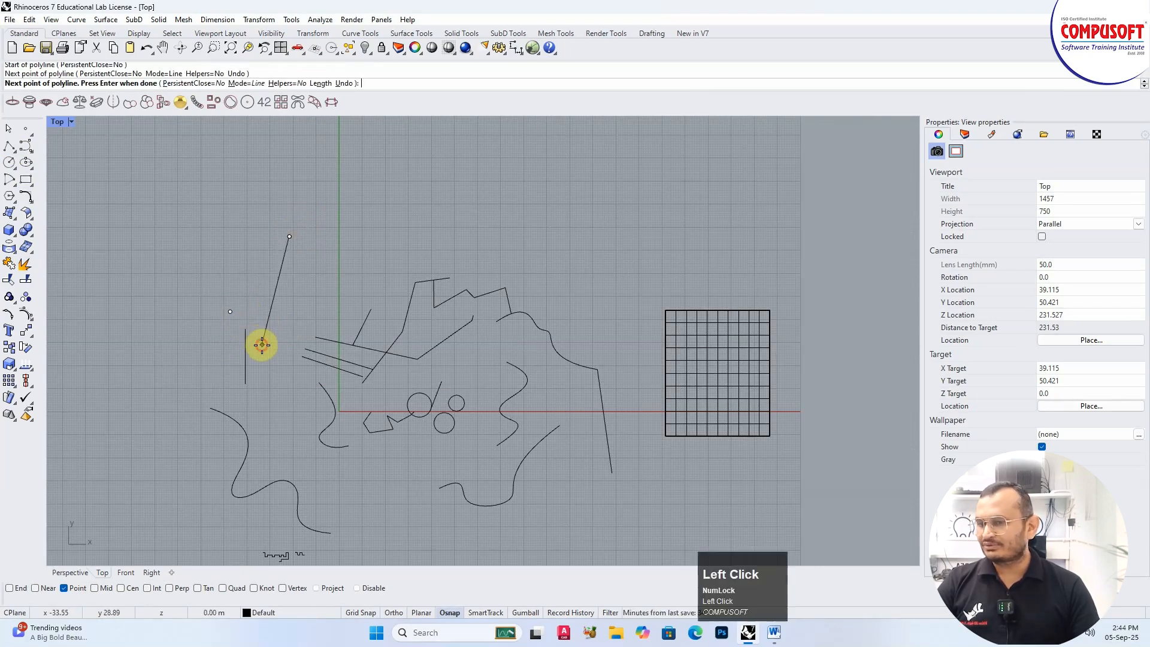
key("space")
- Make Mid the only active object snap and draw a segment from the midpoint of the upper parallel line down past the nearby curve's end
left_click(67, 588)
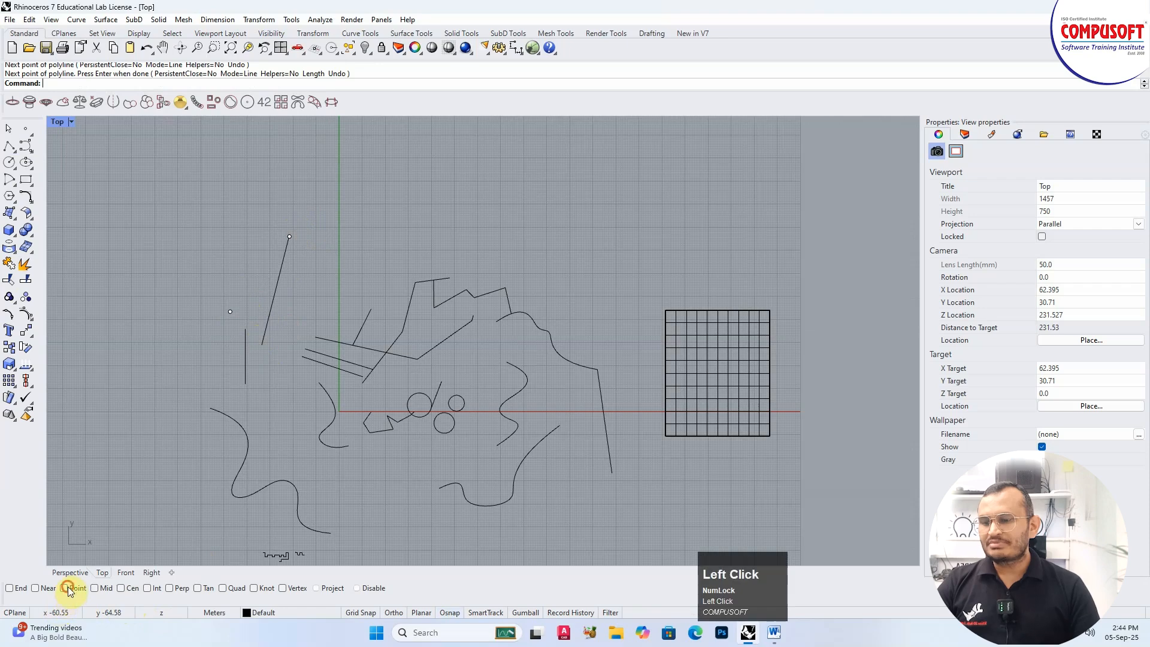
left_click(94, 588)
left_click(9, 146)
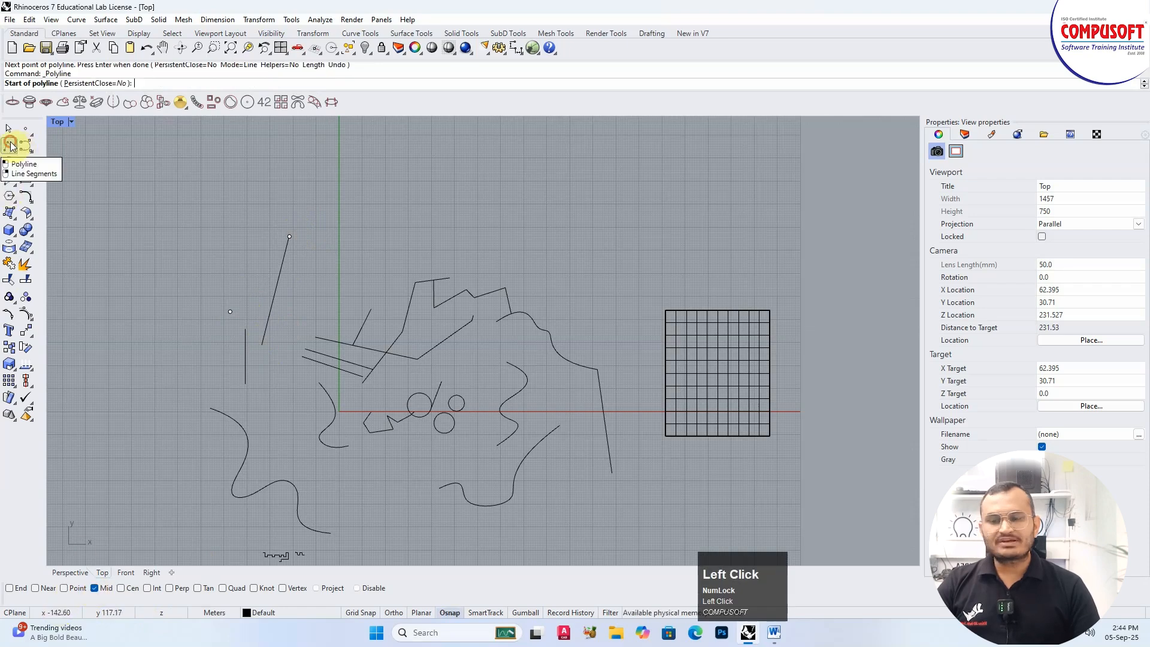
scroll(588, 412, "up", 2)
scroll(588, 412, "up", 1)
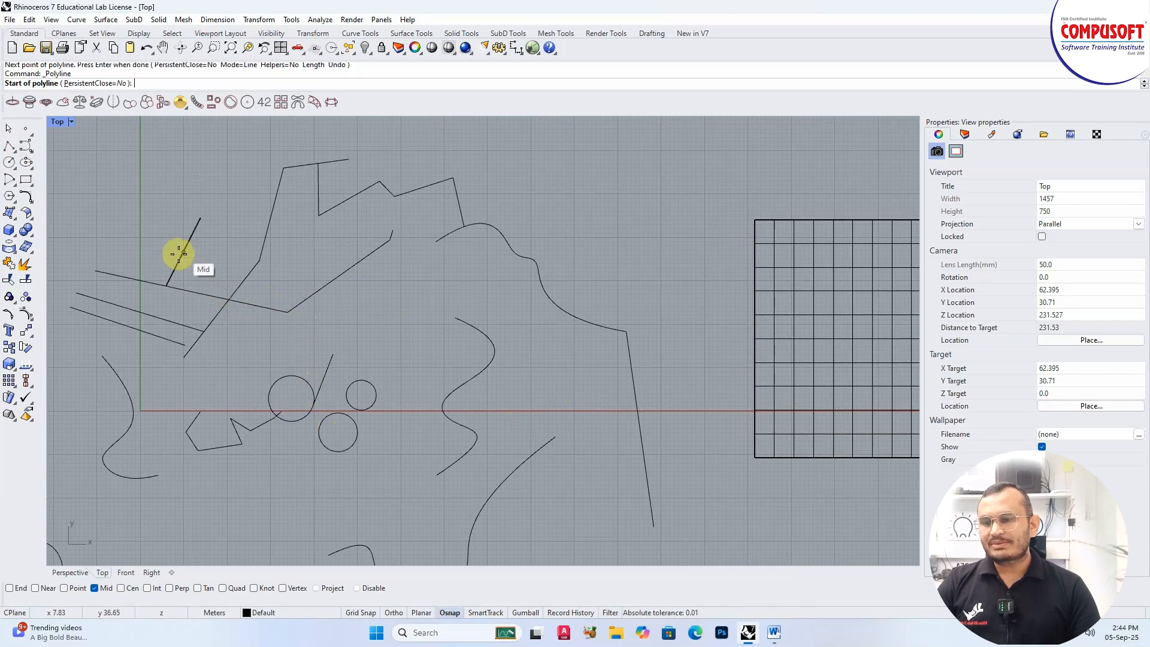
left_click(142, 312)
left_click(87, 372)
key("space")
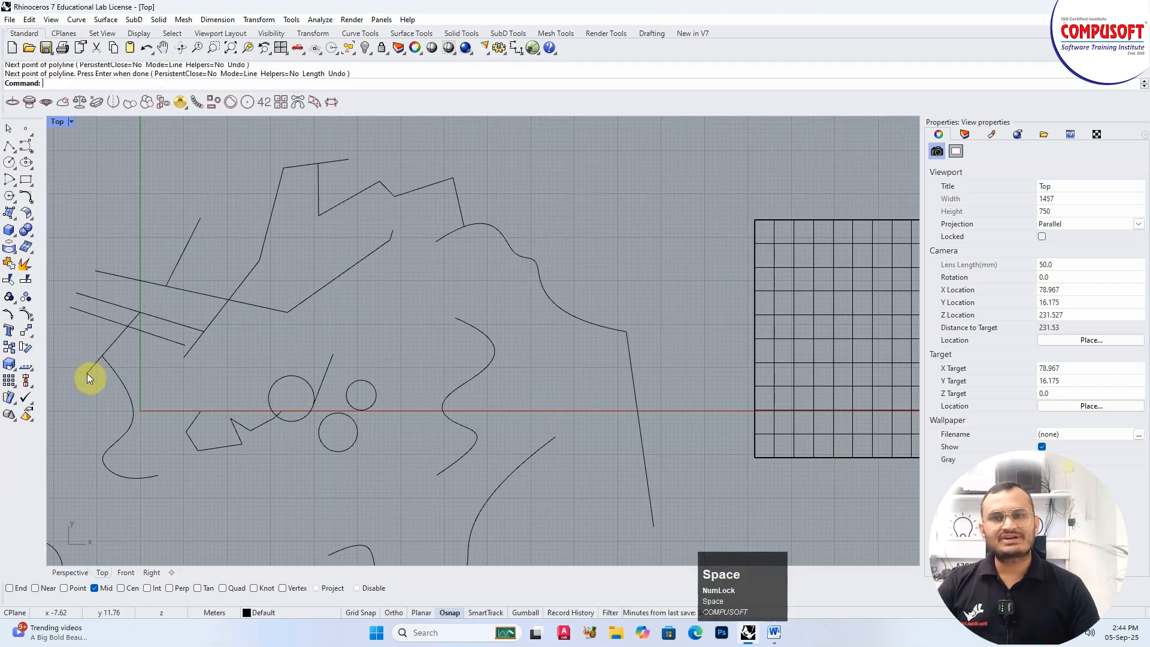
- Make Cen the only active object snap and draw a polyline segment from the smallest circle's centre up to about 55.72,19.49
left_click(120, 589)
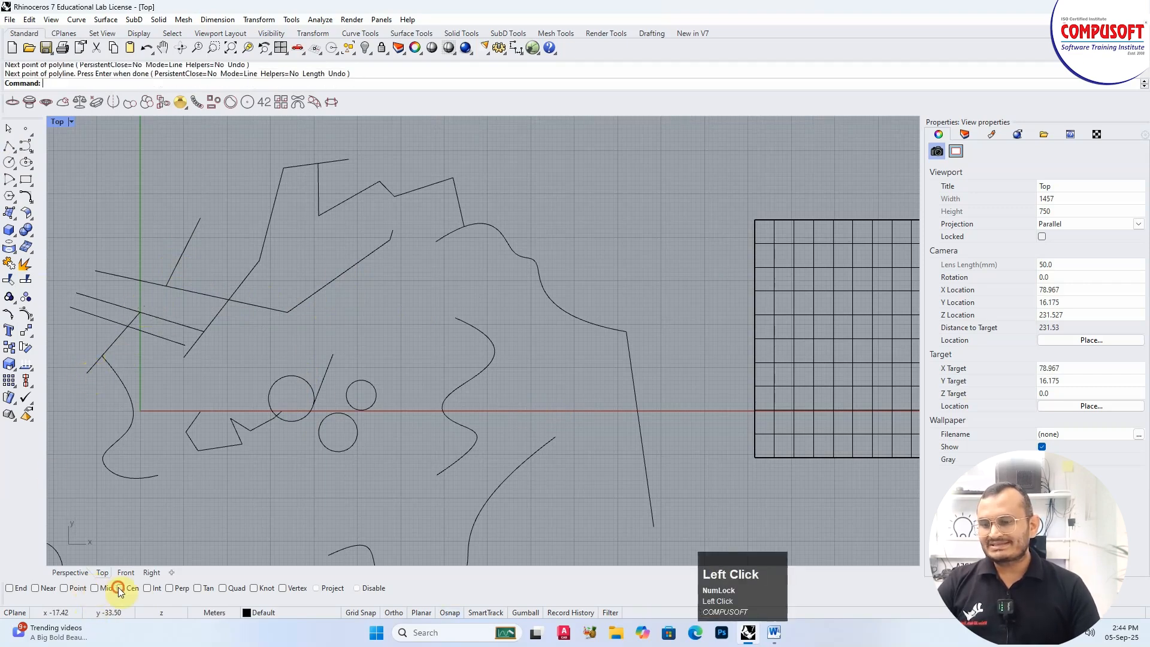
left_click(9, 148)
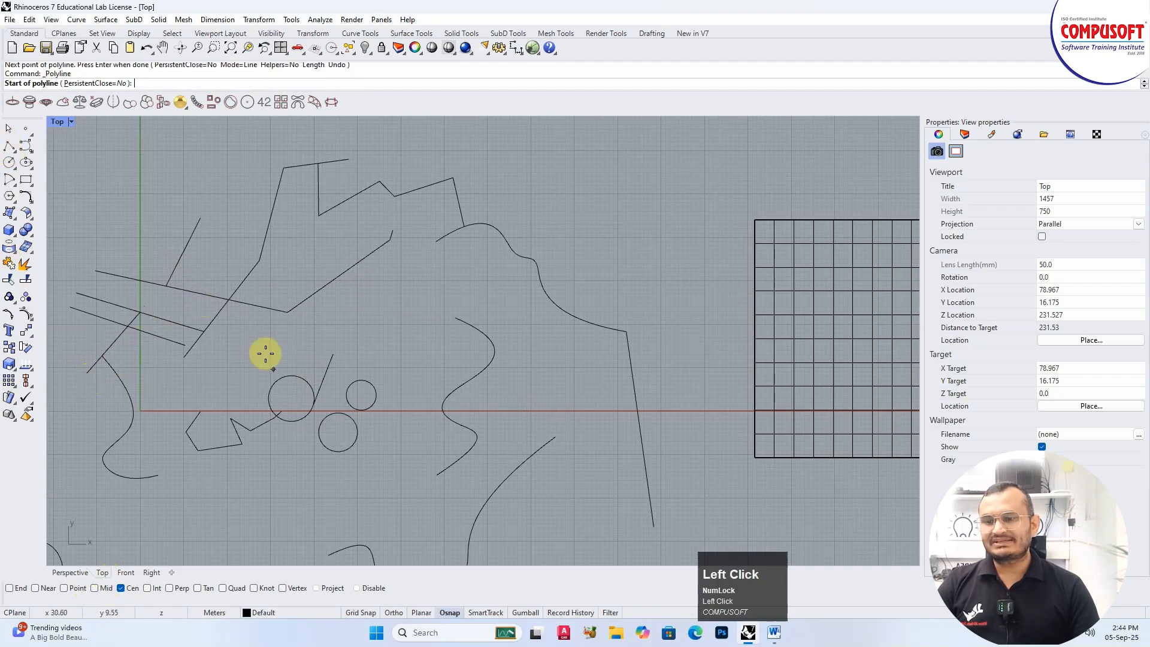
left_click(363, 392)
left_click(380, 327)
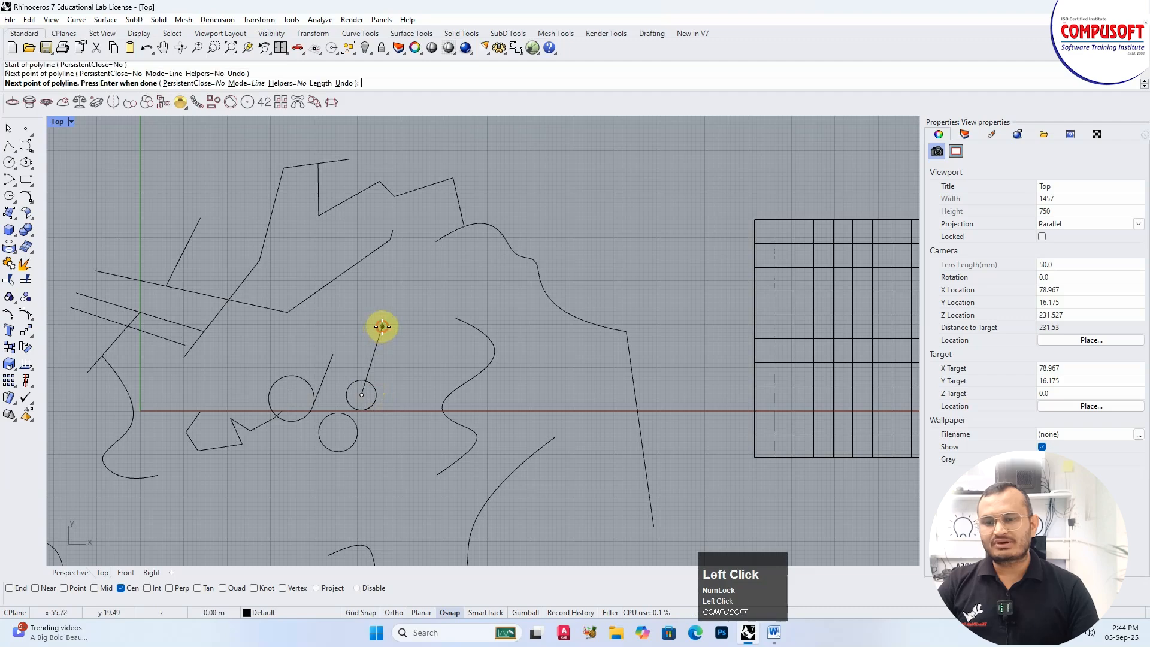
key("space")
- Make Int the only active object snap and draw a segment from the upper parallel line's intersection with the diagonal down to about 18.71,8.57
left_click(123, 588)
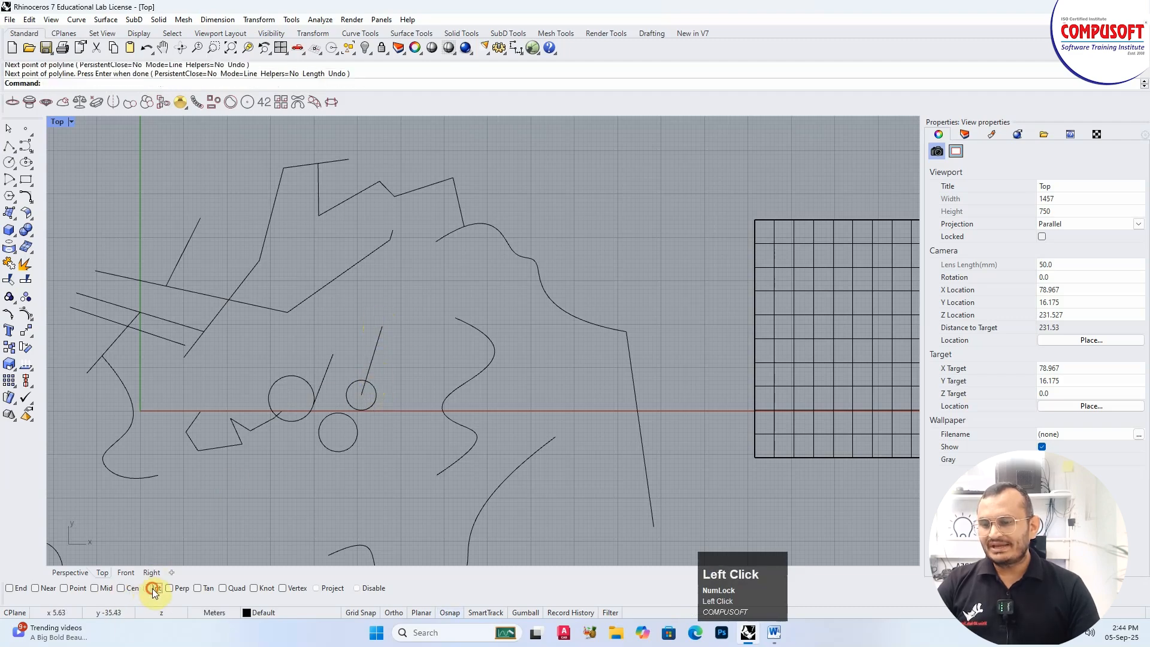
left_click(154, 589)
left_click(8, 148)
scroll(585, 223, "down", 3)
scroll(458, 274, "up", 5)
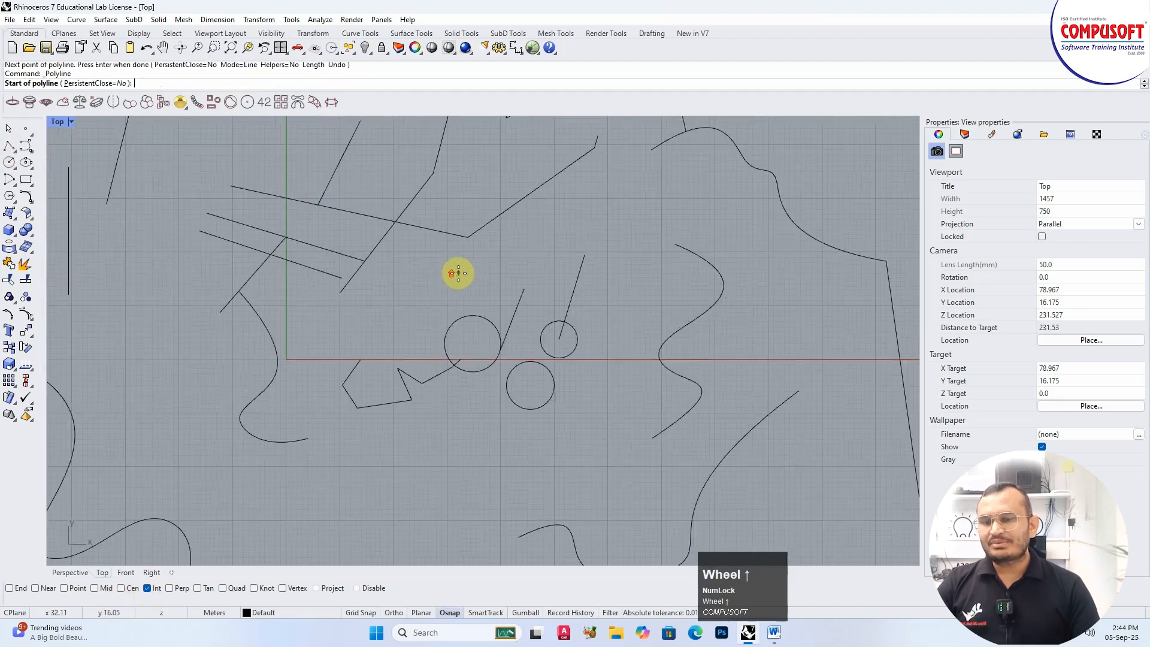
scroll(458, 273, "up", 2)
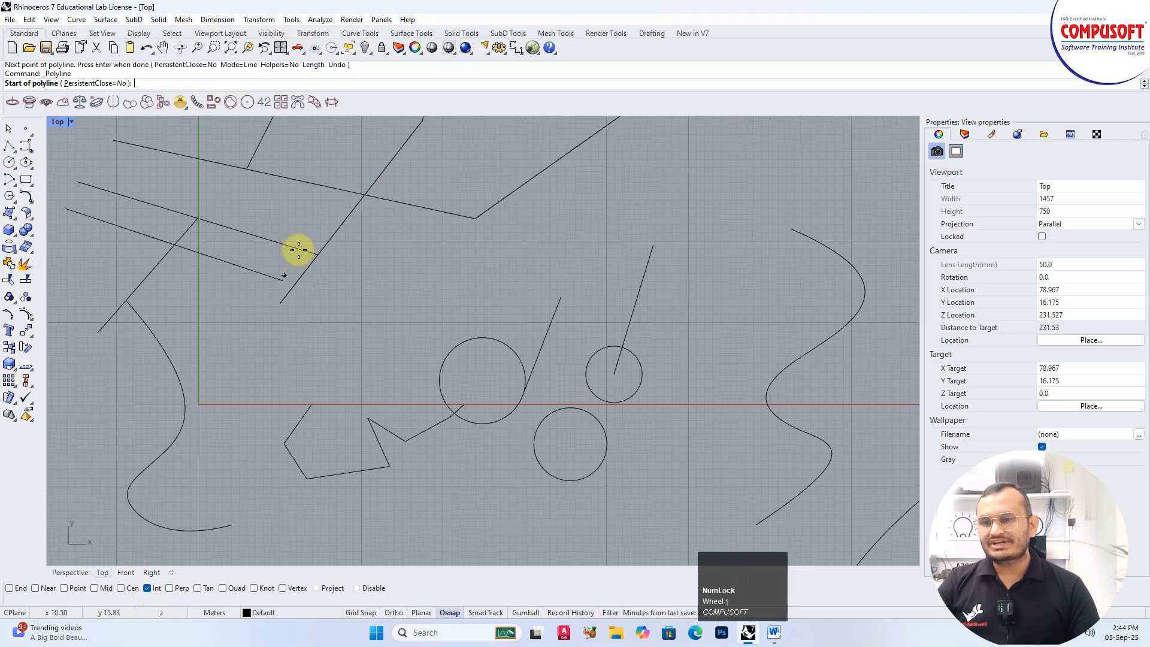
left_click(321, 256)
left_click(347, 330)
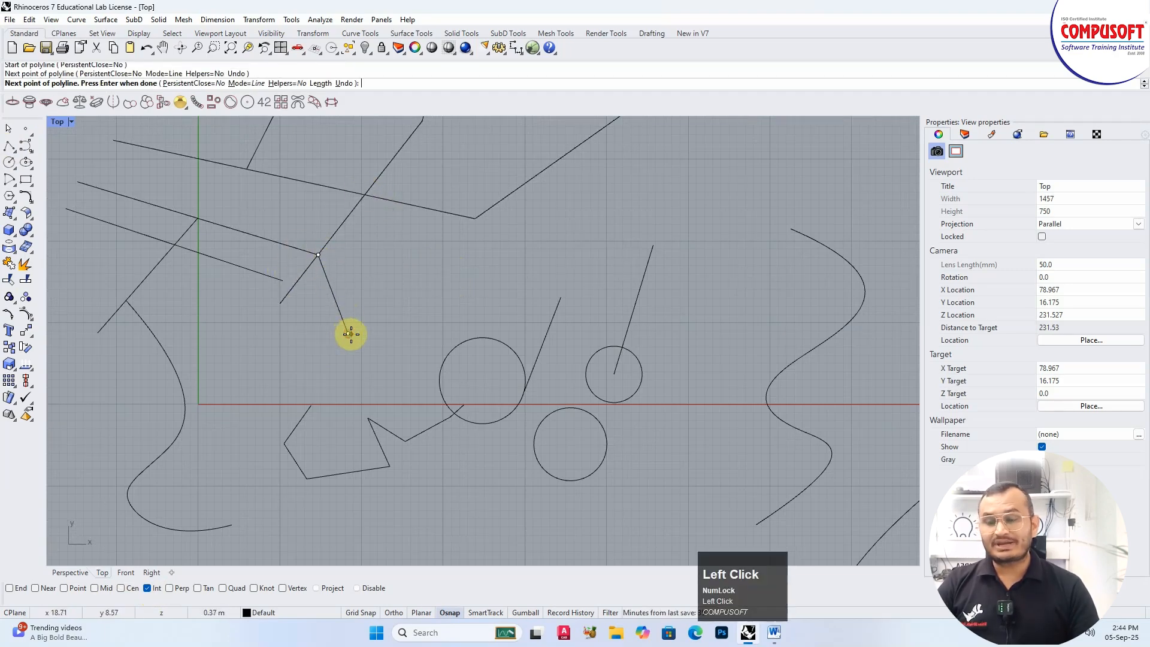
key("space")
- Make Perp the only active object snap, turn Ortho on, and draw a segment from above the long bent polyline perpendicular to it
left_click(148, 588)
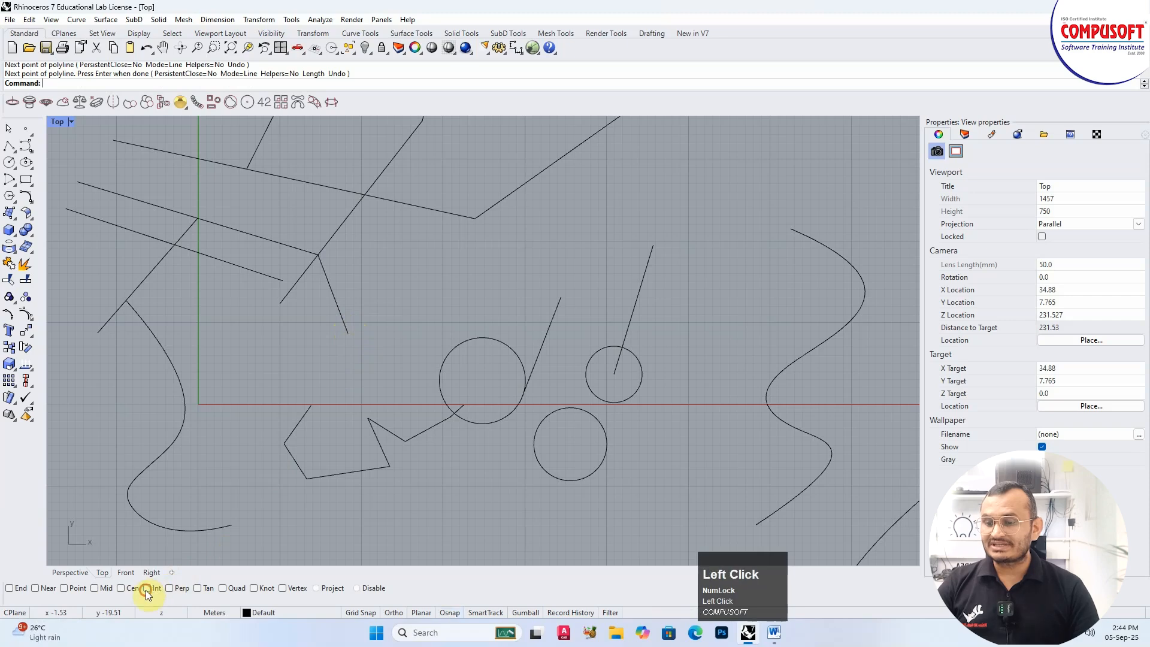
left_click(9, 146)
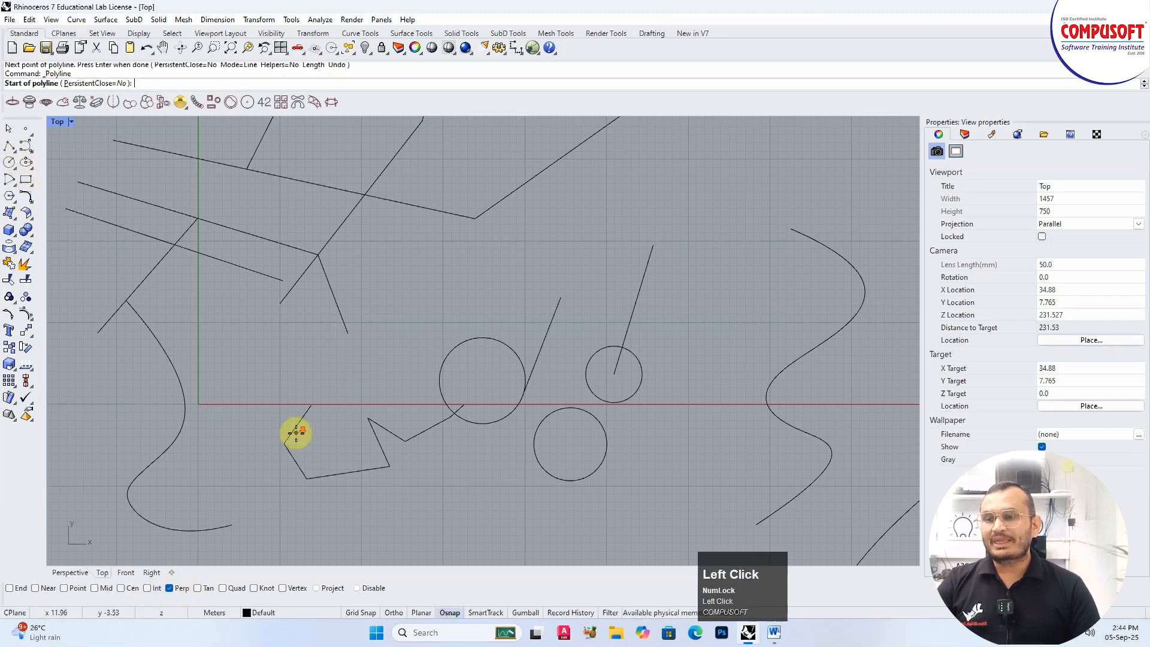
scroll(294, 362, "down", 3)
left_click(339, 266)
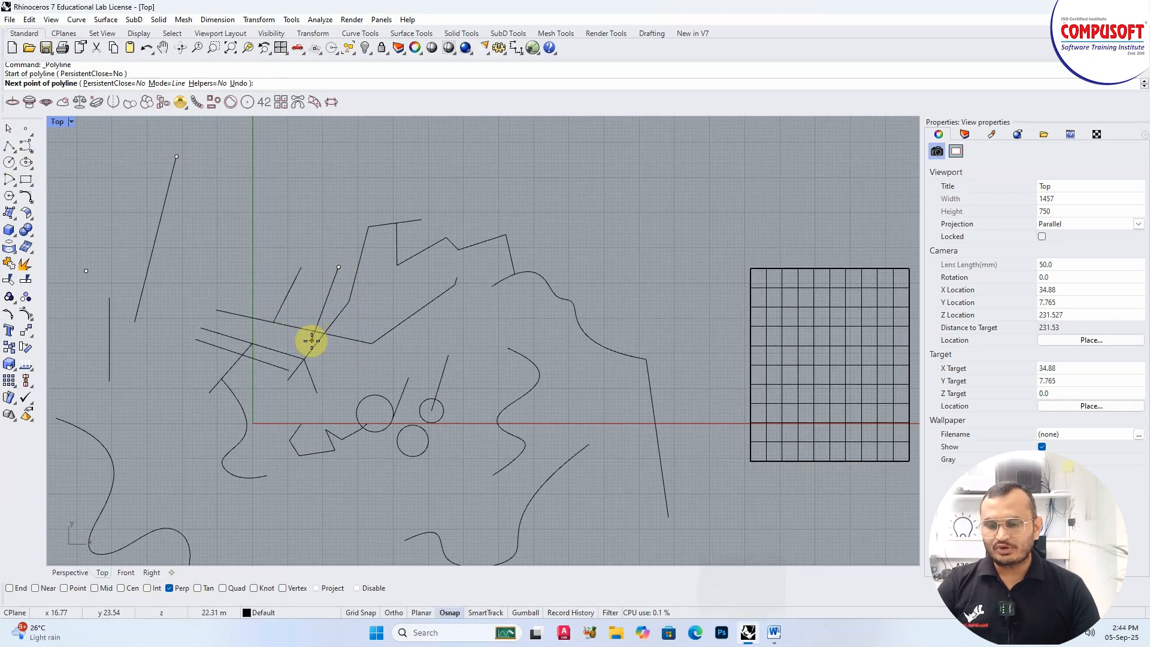
key("F8")
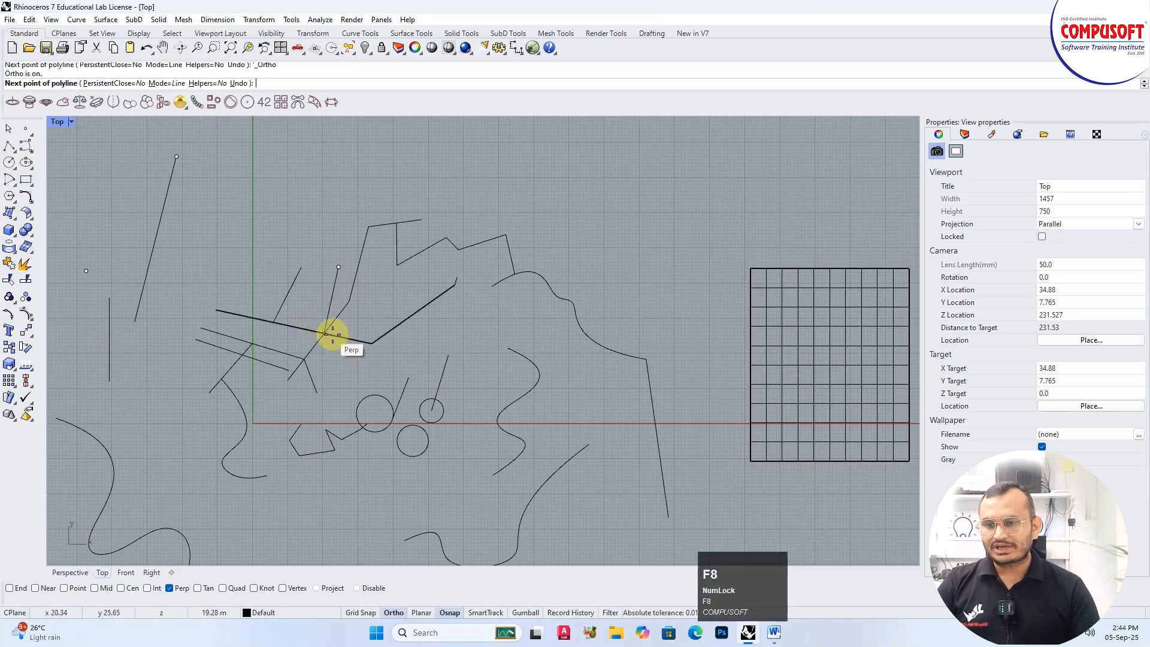
left_click(327, 329)
key("space")
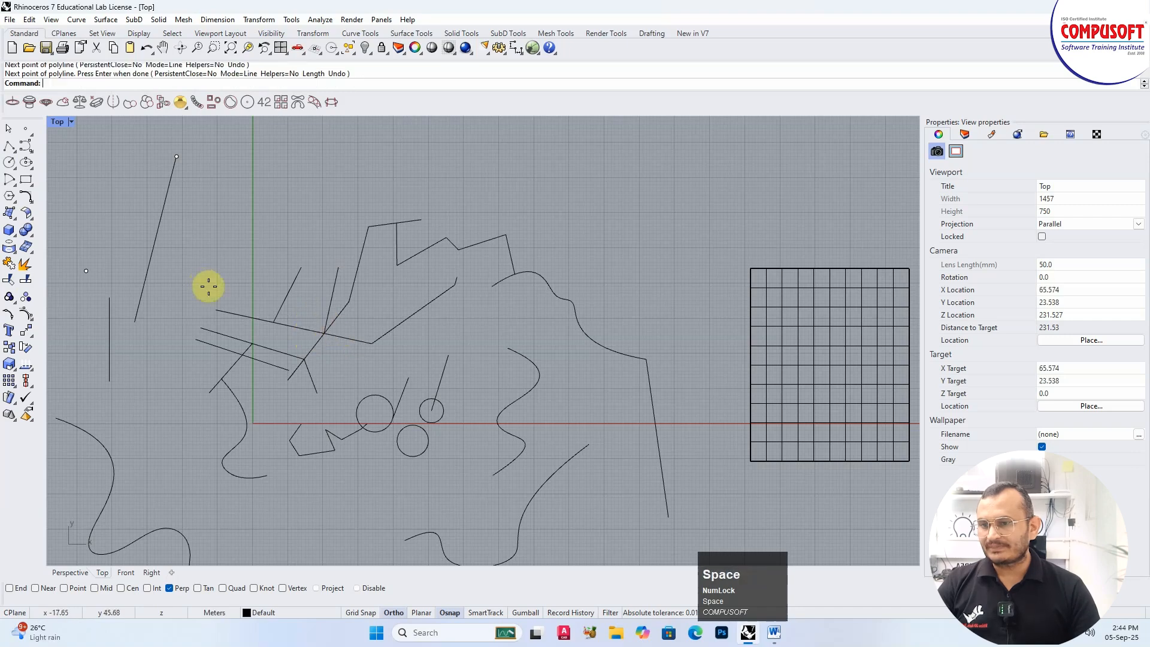
- Draw another polyline from about -4.87,46.88 perpendicular to the slanted line that starts at the upper point object
key("space")
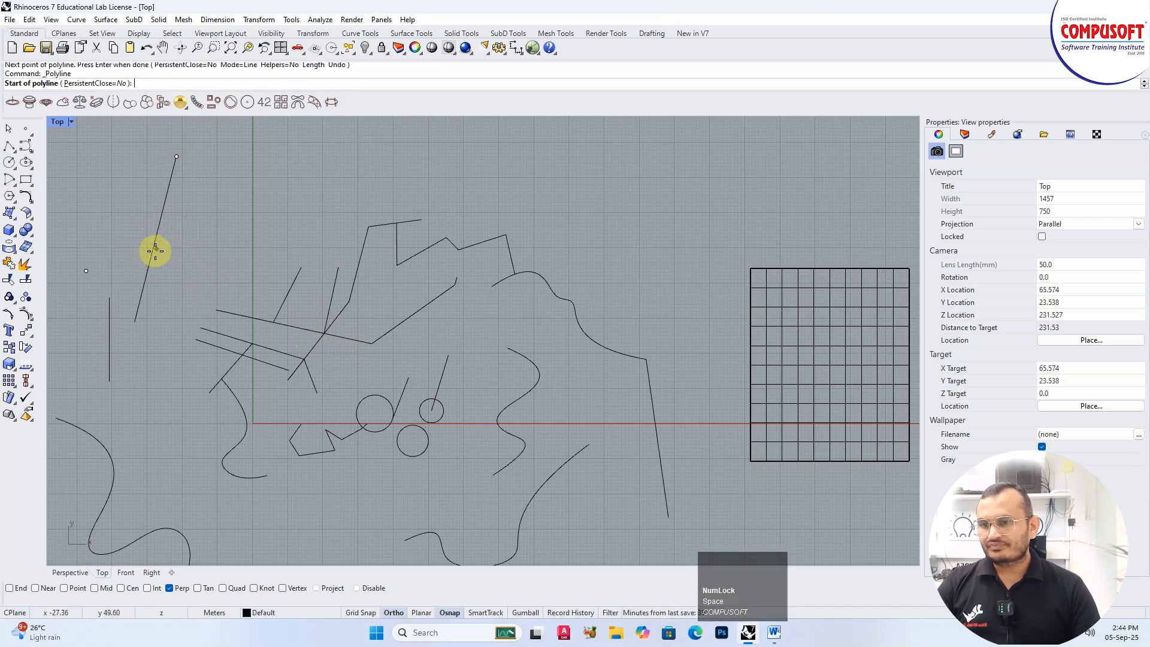
left_click(235, 258)
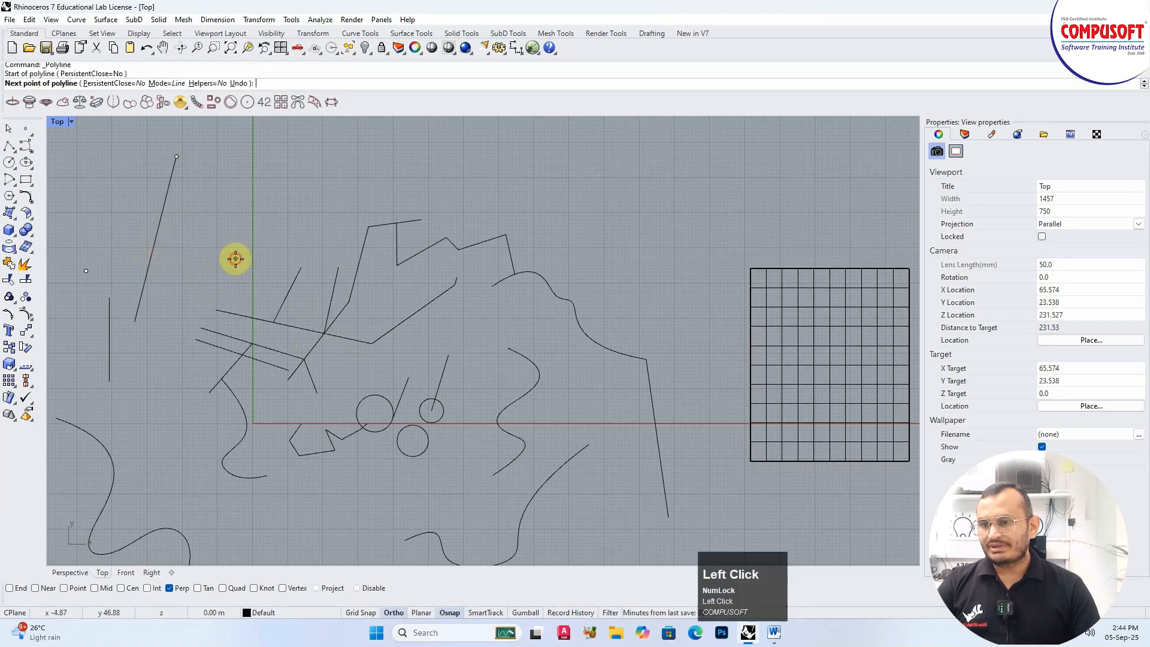
left_click(155, 238)
key("space")
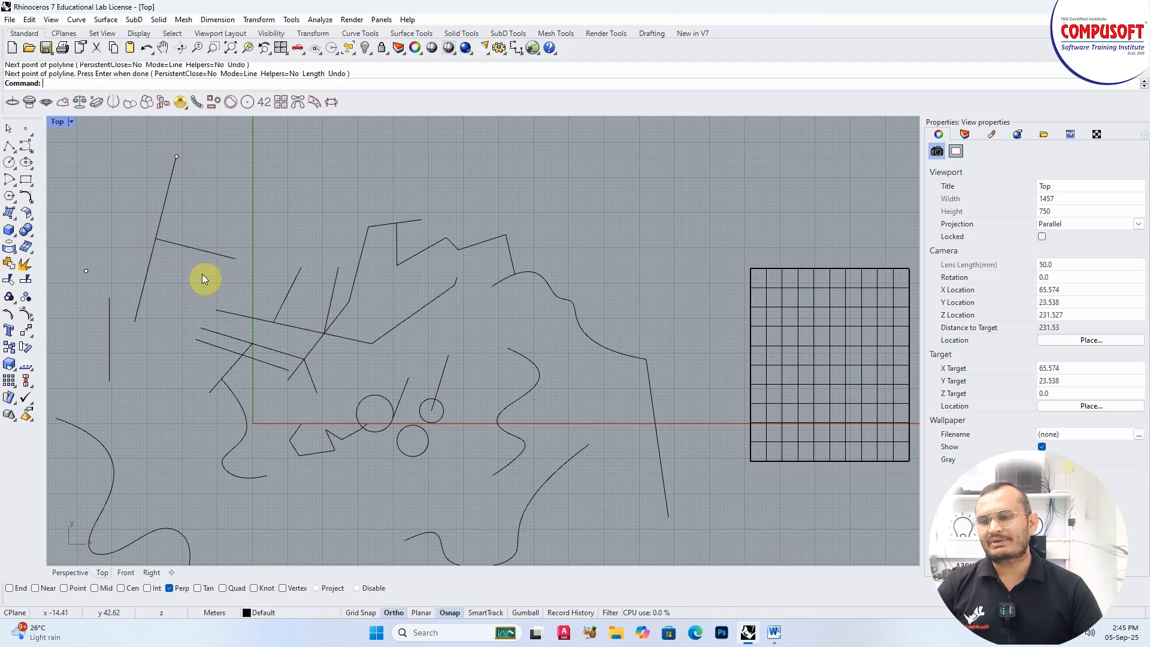
- Make Tan the only active object snap and start a polyline in the empty area below the circles
left_click(170, 589)
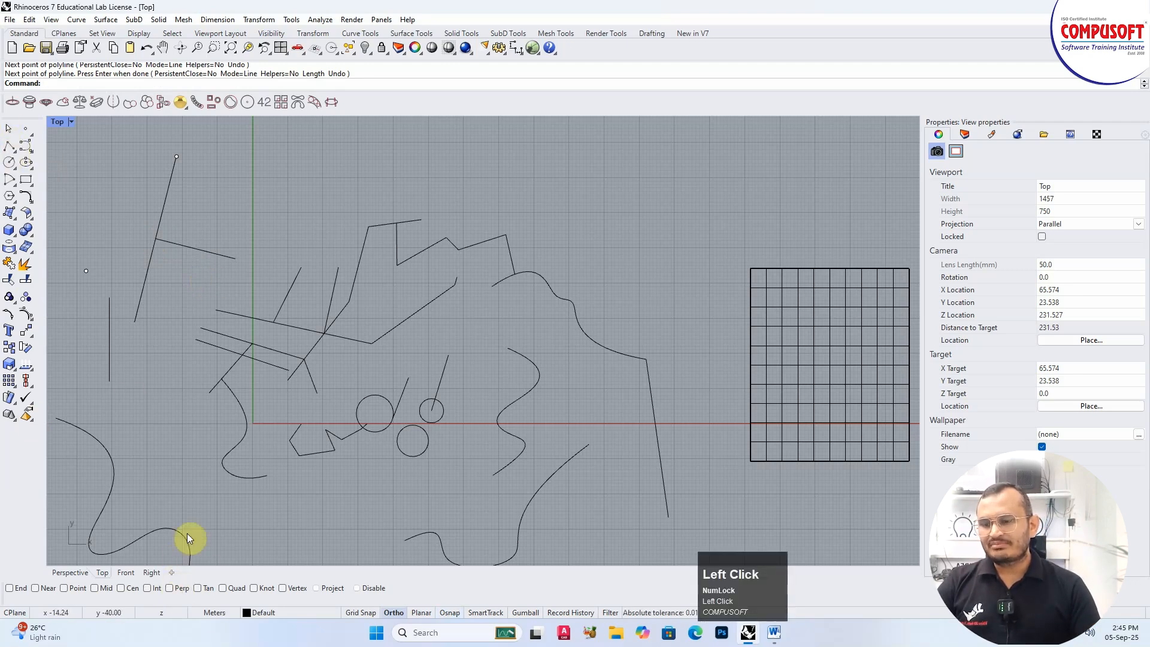
left_click(201, 588)
left_click(10, 148)
scroll(513, 270, "up", 4)
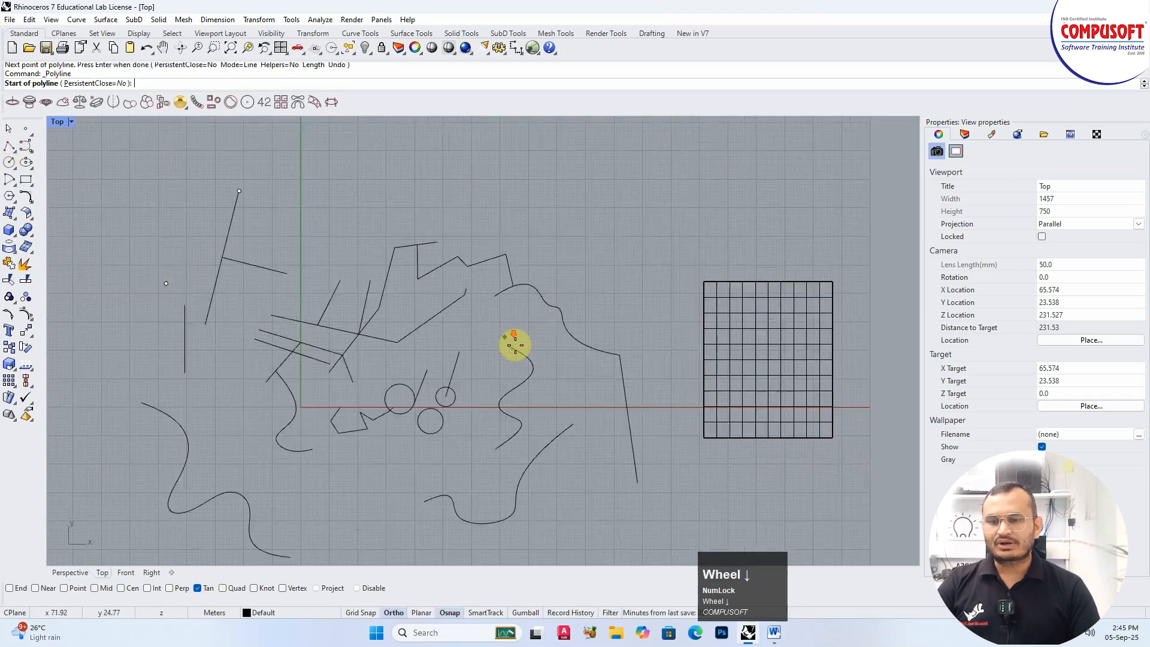
left_click(481, 466)
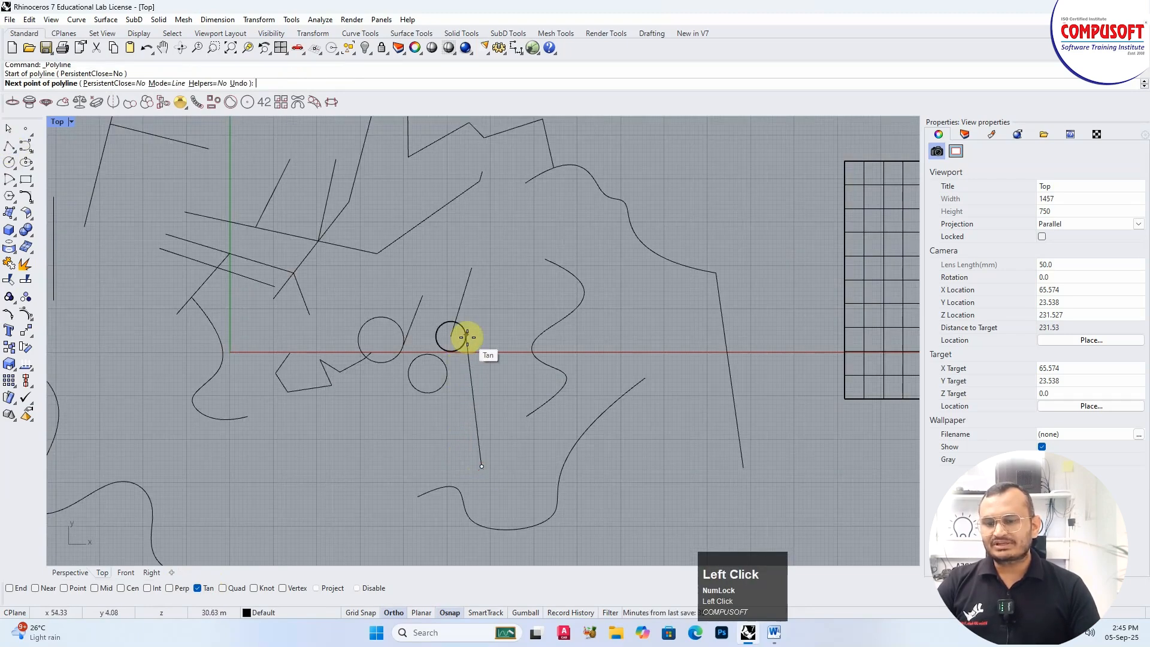
- Turn Ortho off and finish the polyline with a segment tangent to the lower circle
key("F8")
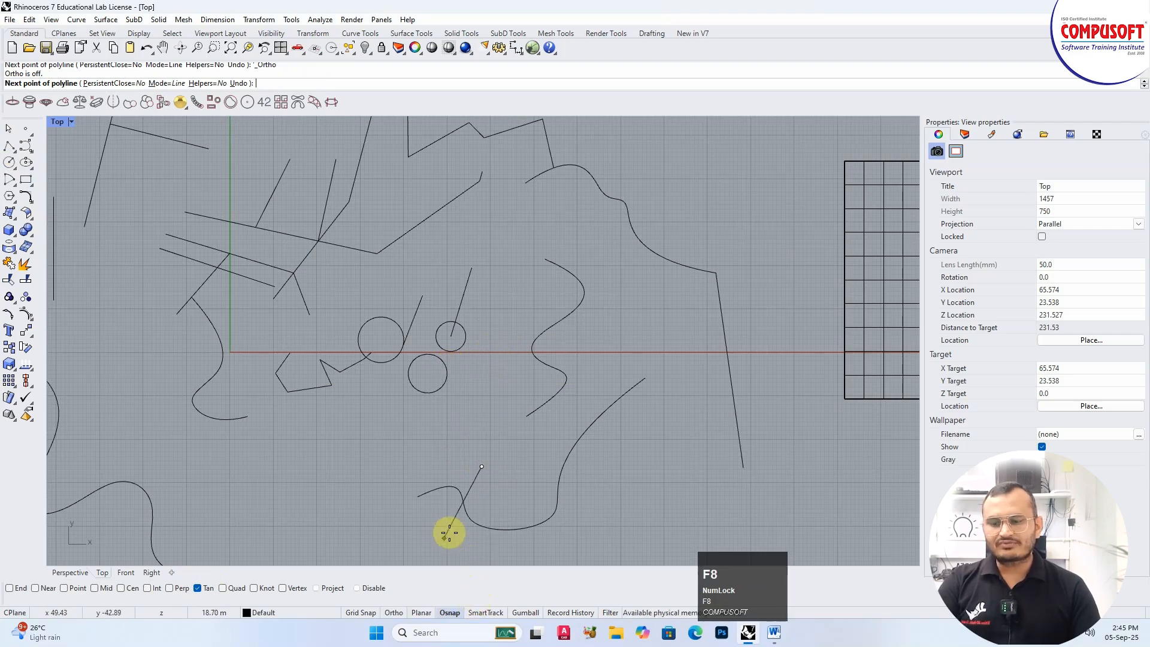
left_click(390, 617)
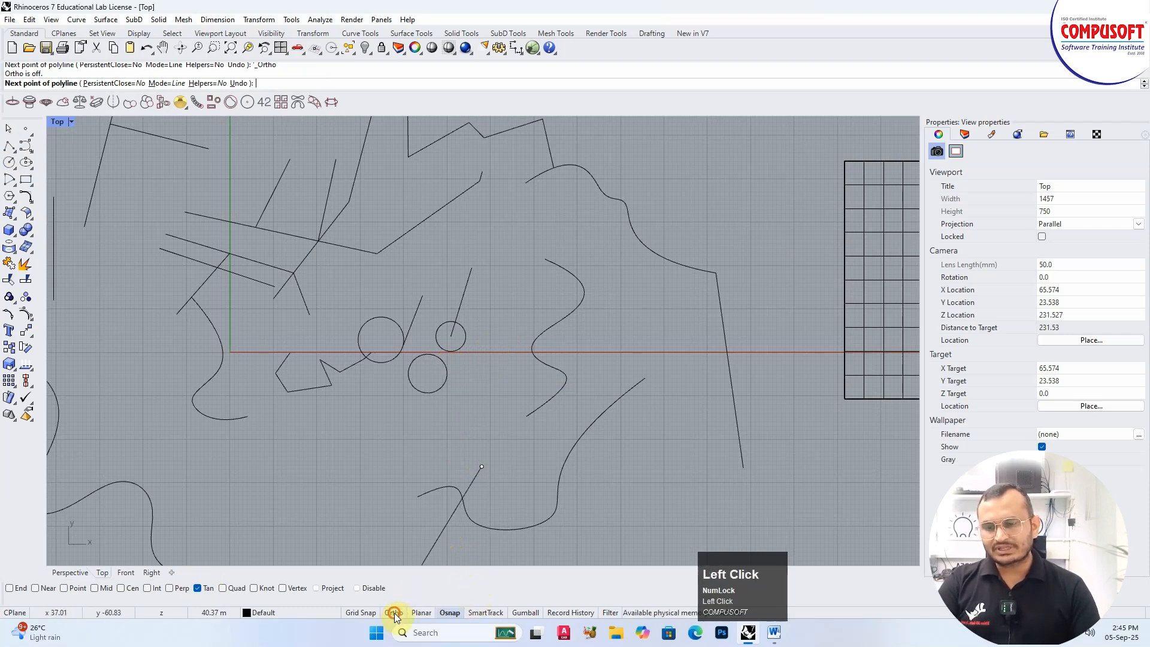
scroll(489, 337, "up", 3)
scroll(488, 337, "up", 1)
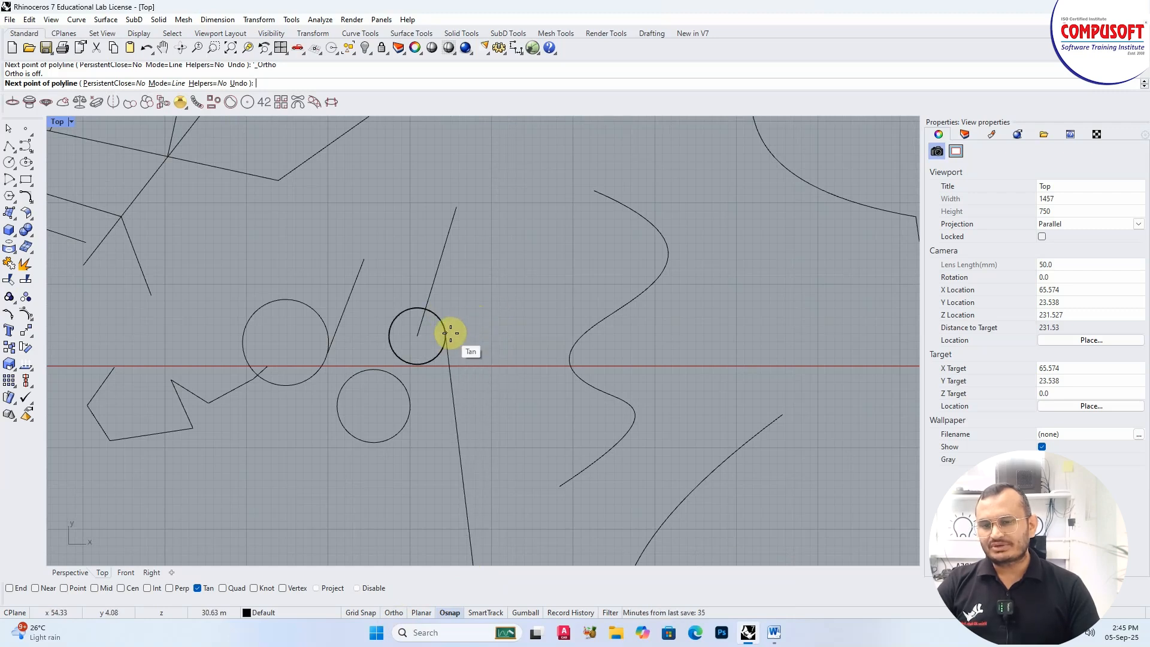
left_click(406, 384)
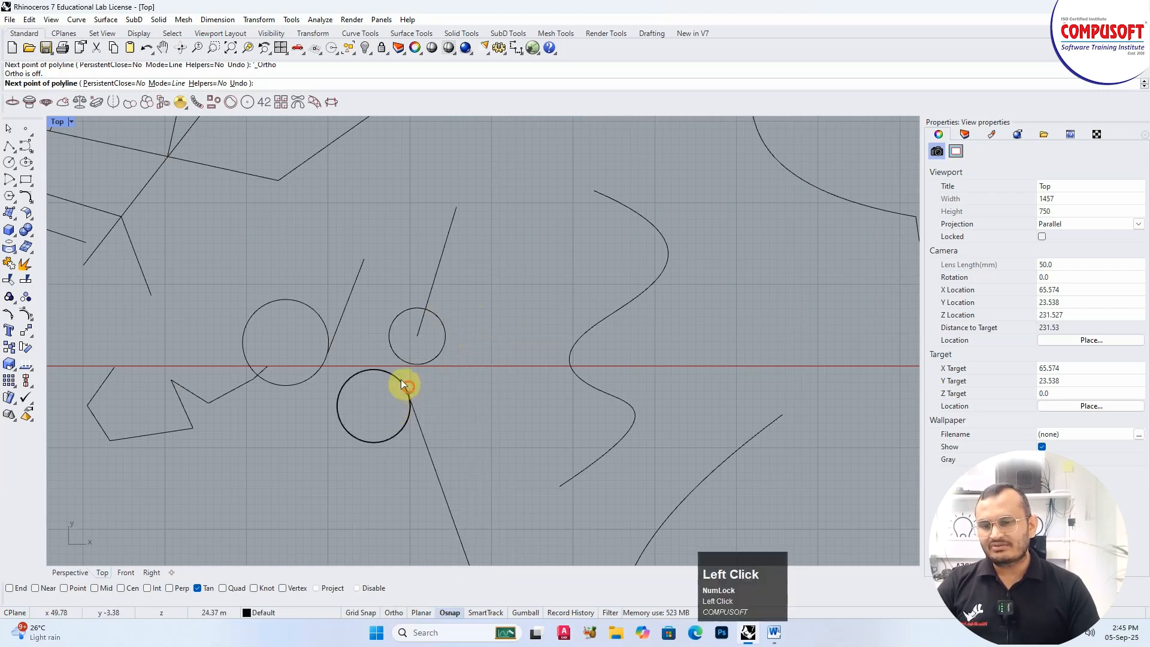
key("space")
scroll(441, 317, "down", 5)
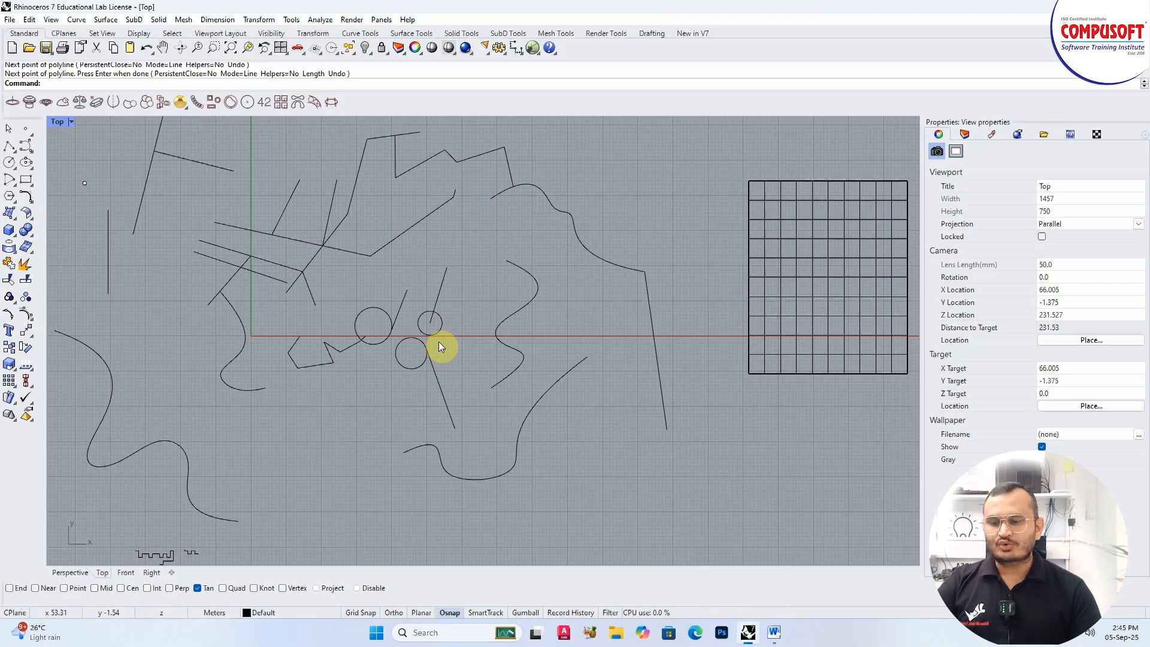
- Make Quad the only active object snap and draw a segment from the lower circle's bottom quadrant diagonally down to the left
left_click(203, 588)
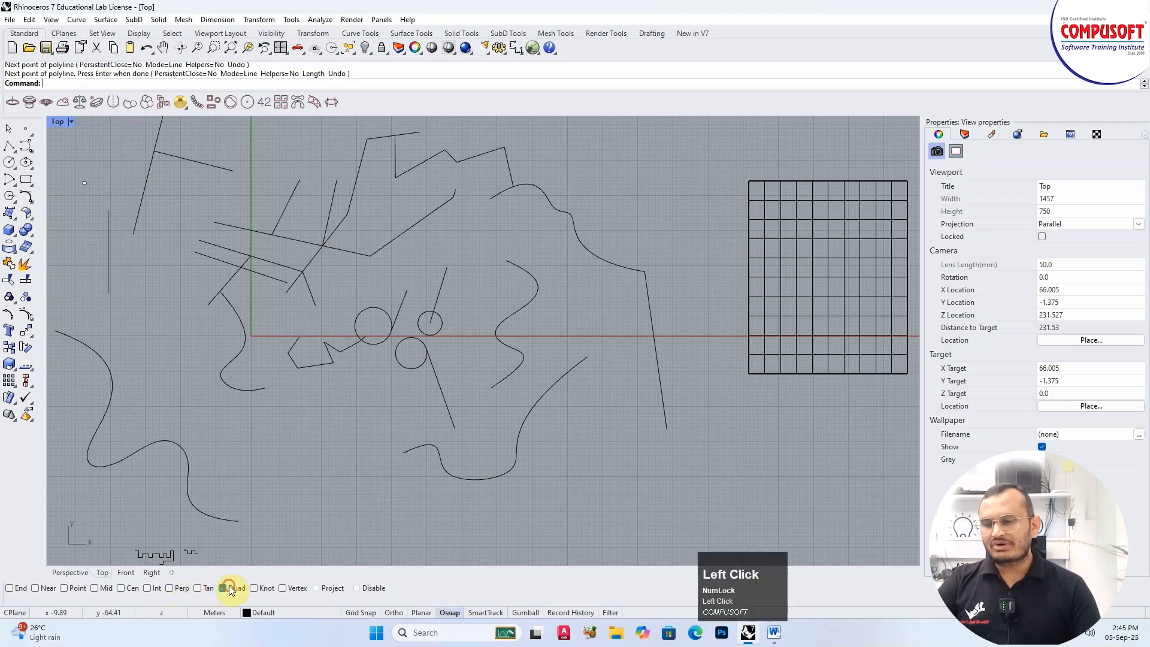
left_click(13, 139)
scroll(449, 334, "up", 1)
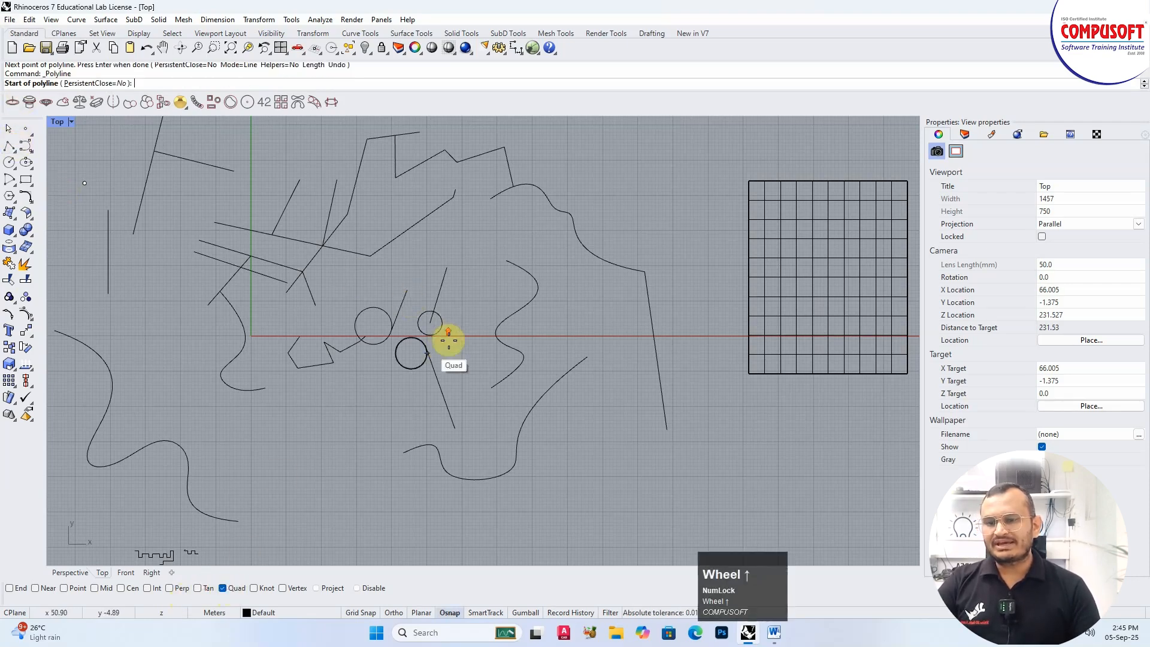
scroll(397, 364, "up", 3)
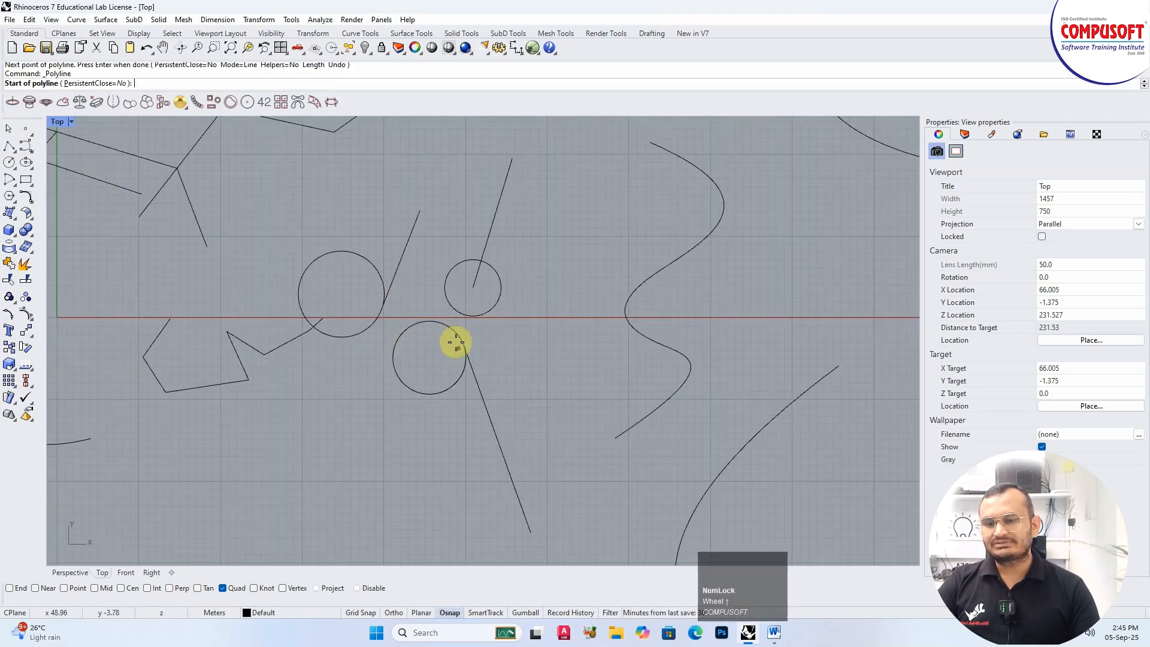
left_click(430, 394)
left_click(321, 473)
key("space")
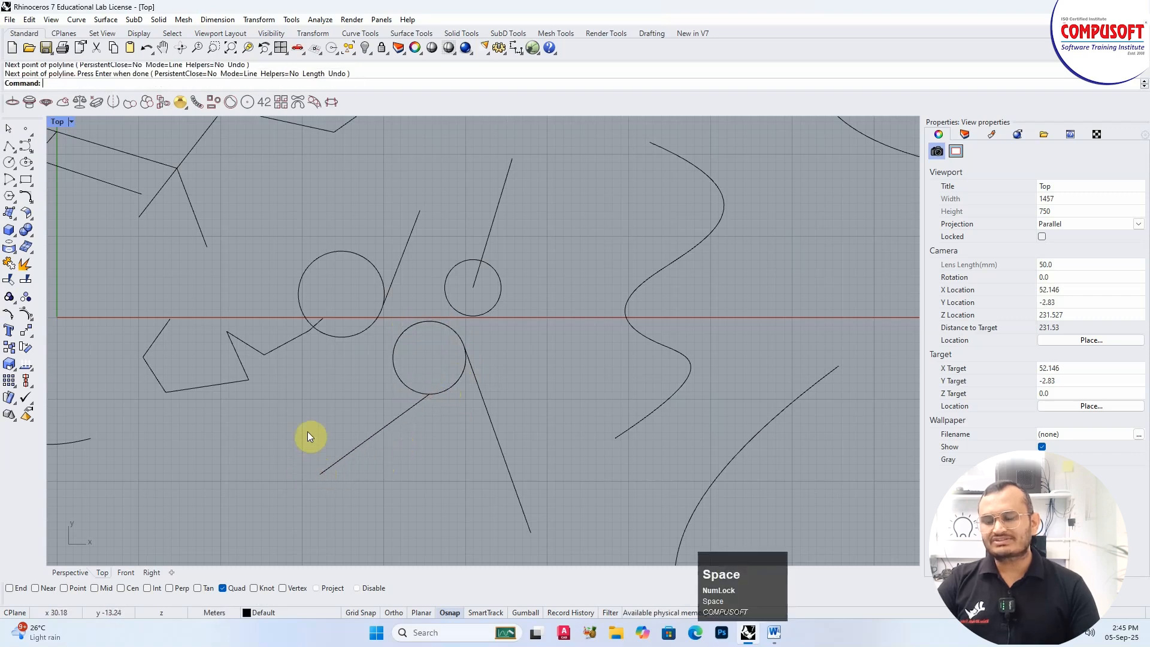
- Make Knot the only active object snap and draw a short segment from the lower circle's left side diagonally down to the left
left_click(253, 588)
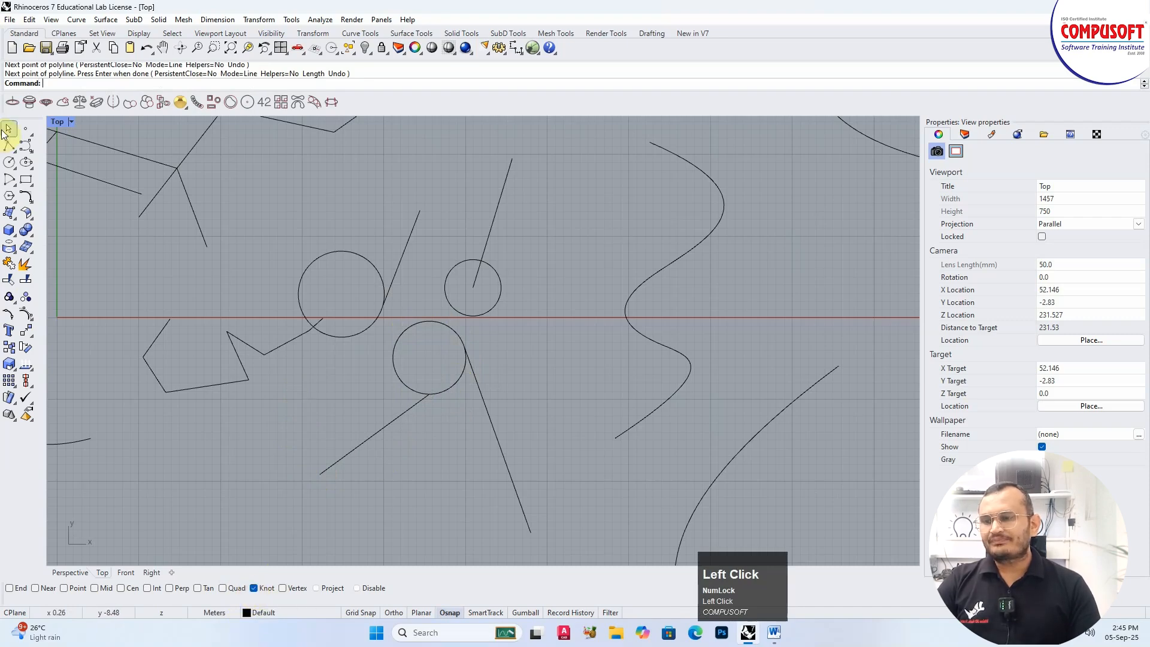
left_click(9, 145)
scroll(232, 401, "down", 5)
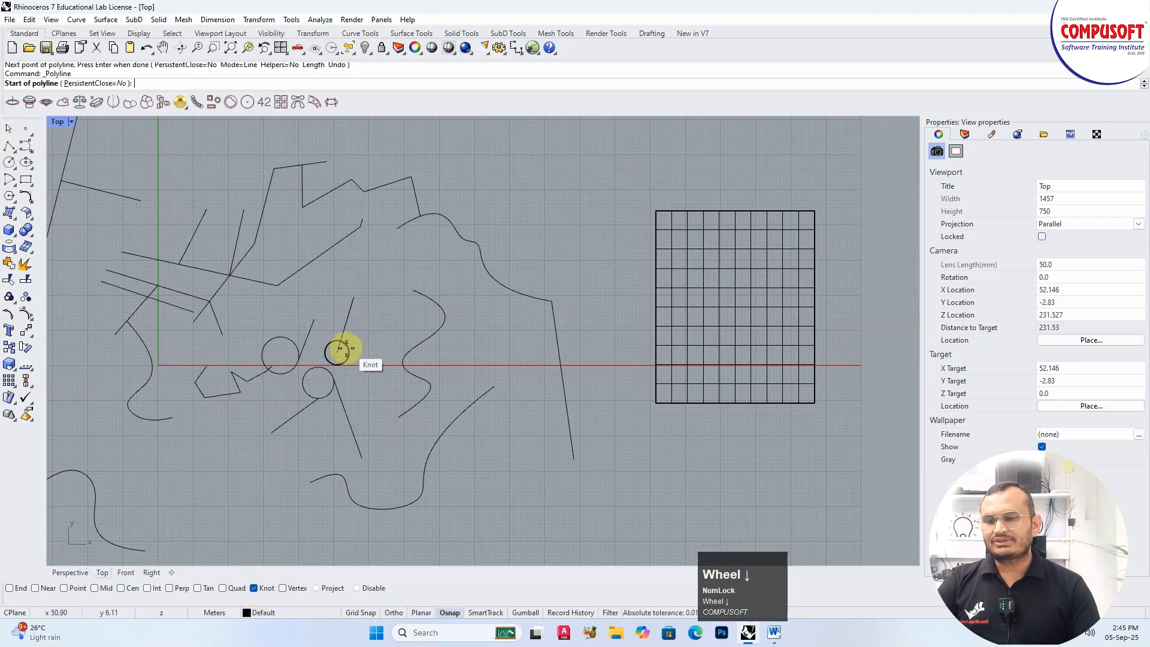
scroll(339, 349, "up", 4)
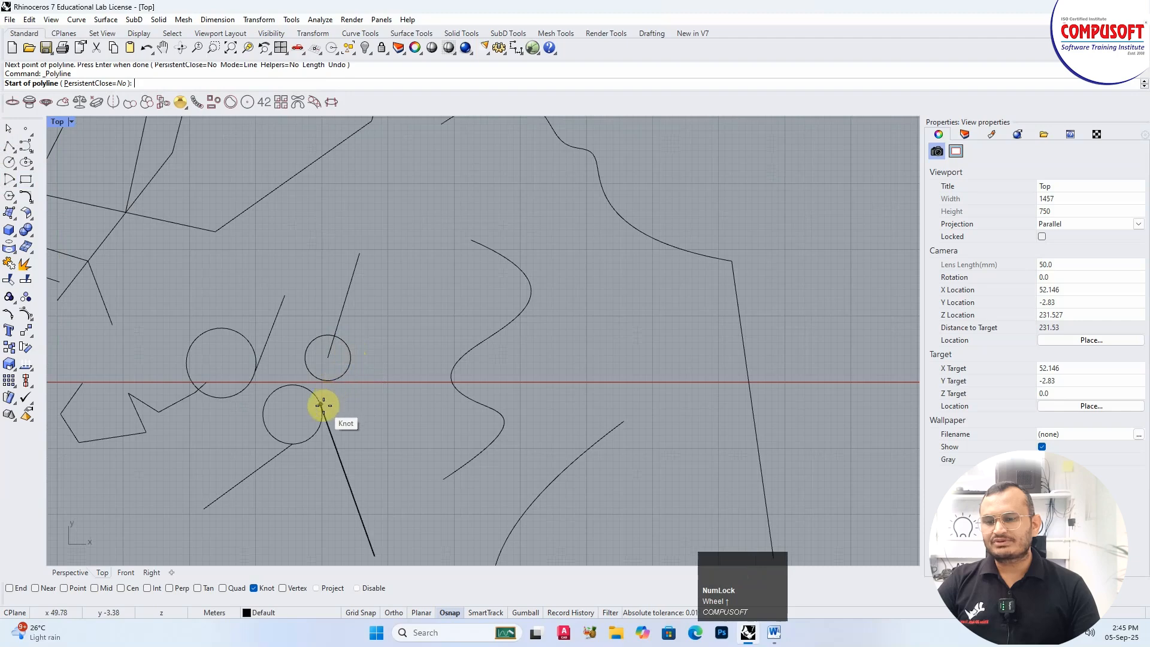
left_click(264, 425)
left_click(198, 464)
key("space")
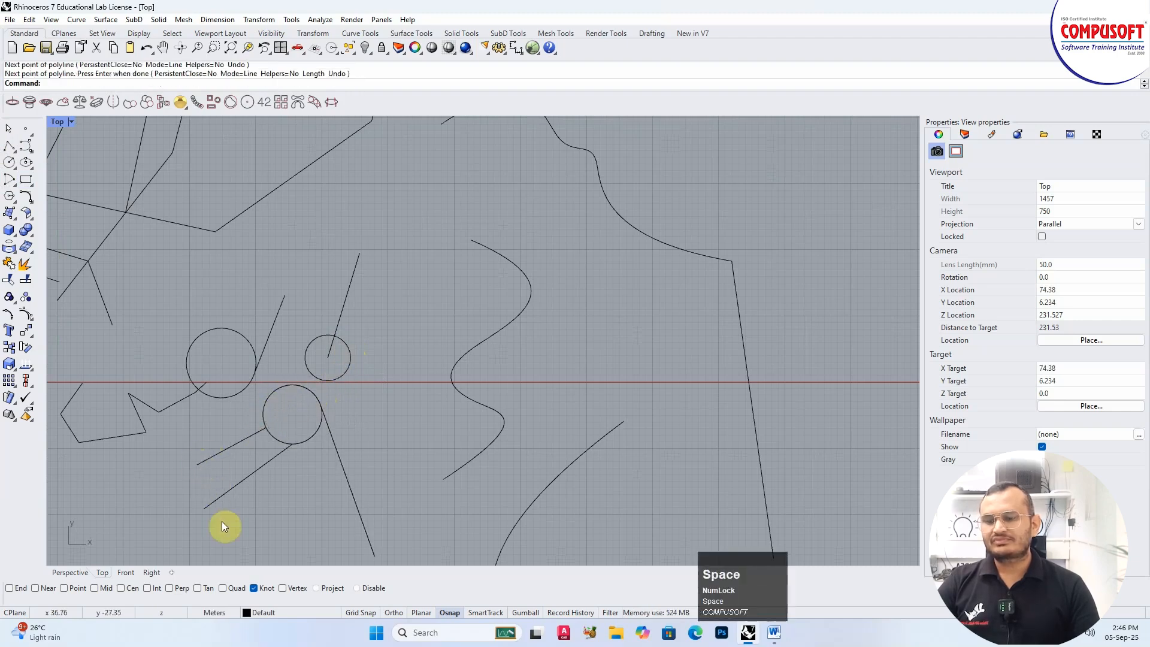
- Make Vertex the only active object snap and try starting a polyline on the mesh box in the Top view
left_click(255, 588)
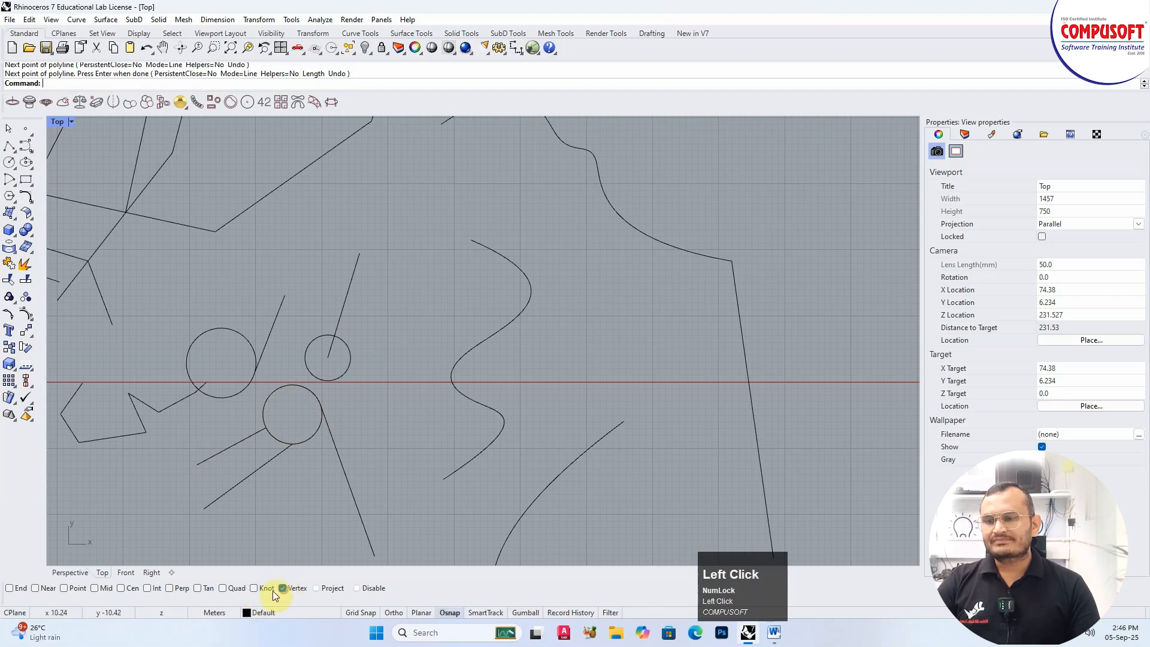
left_click(9, 147)
scroll(376, 409, "down", 5)
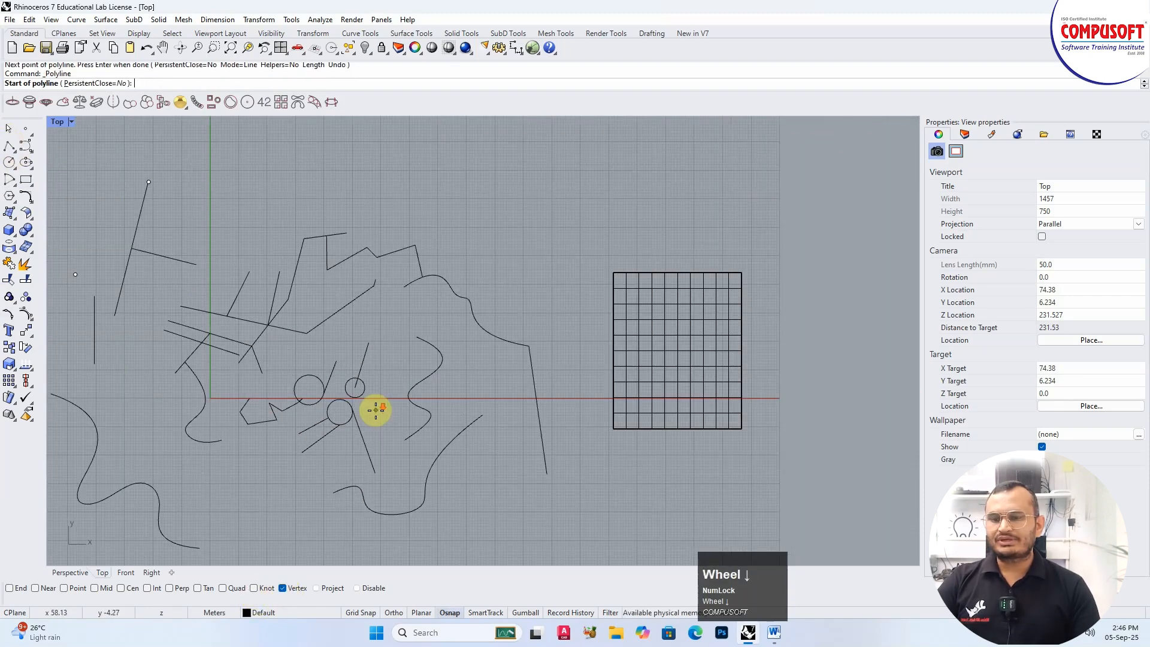
scroll(350, 263, "down", 2)
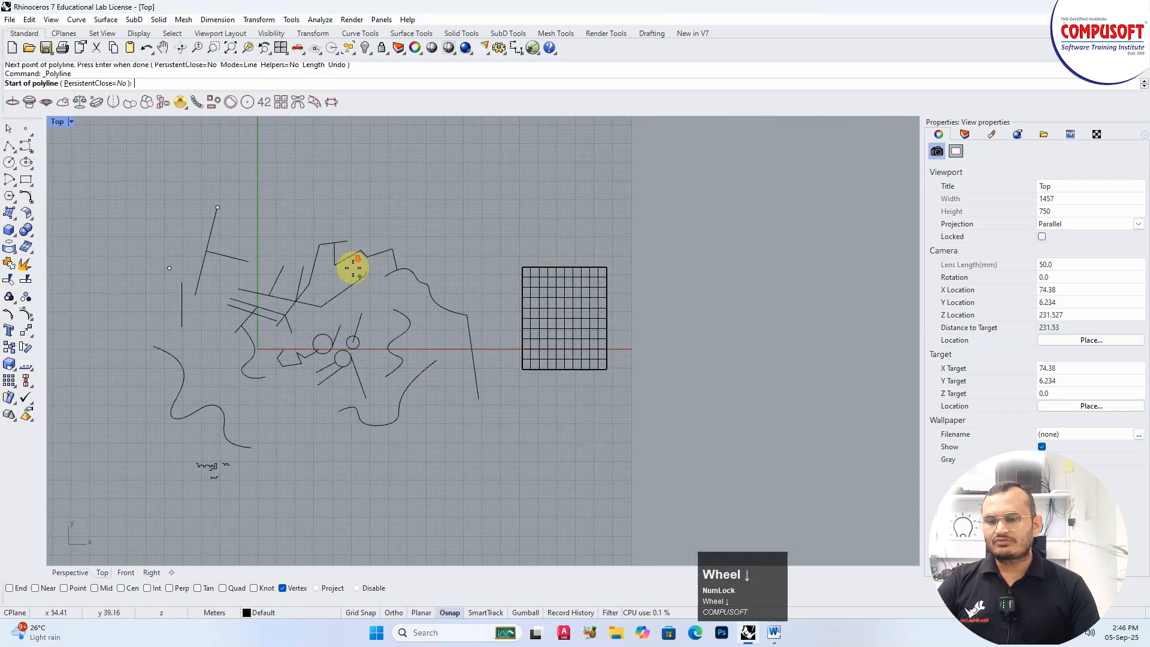
scroll(597, 362, "up", 4)
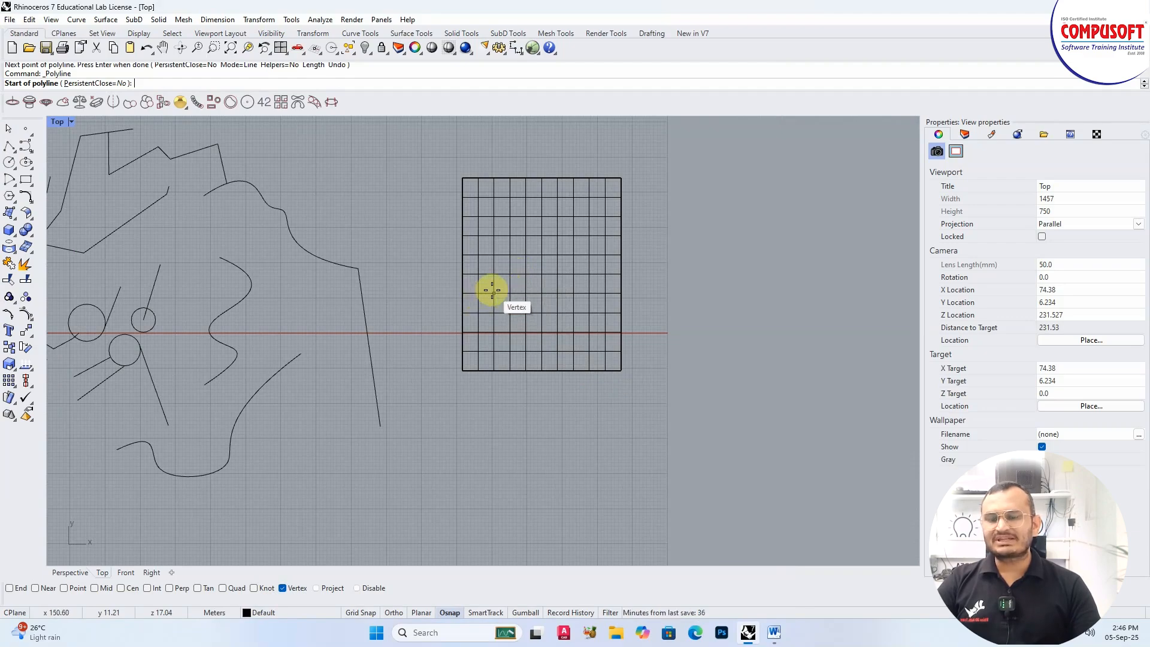
key("Escape")
- Maximize the Perspective view and turn on the mesh box's control points, with Ortho switched on
double_click(55, 122)
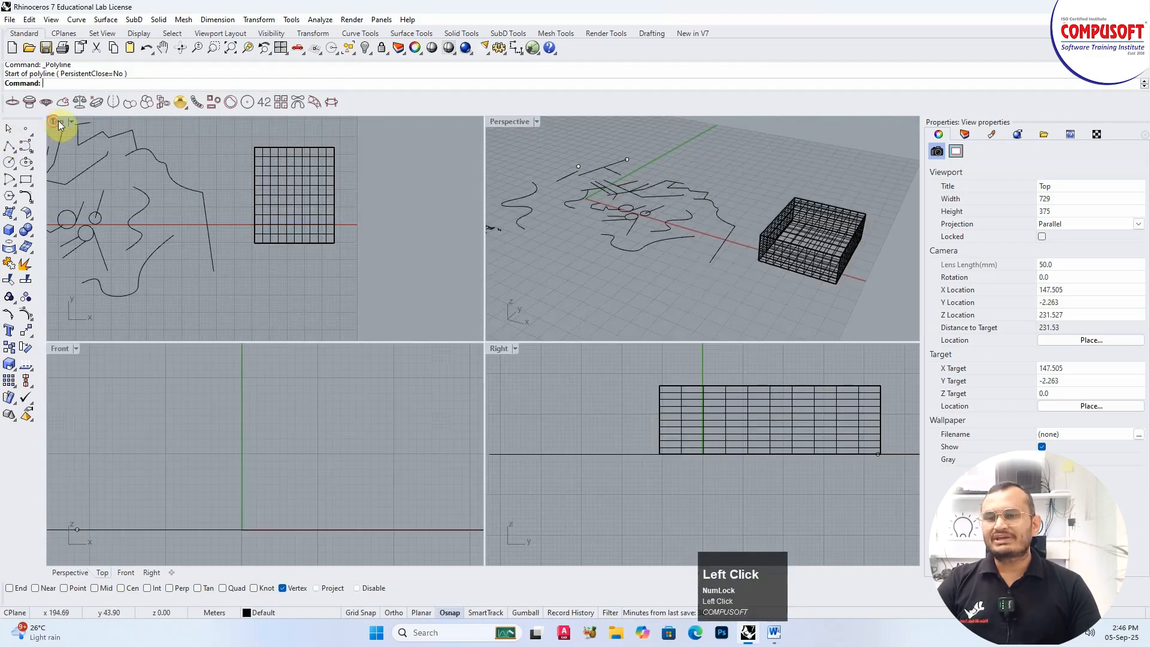
double_click(520, 124)
scroll(429, 367, "up", 4)
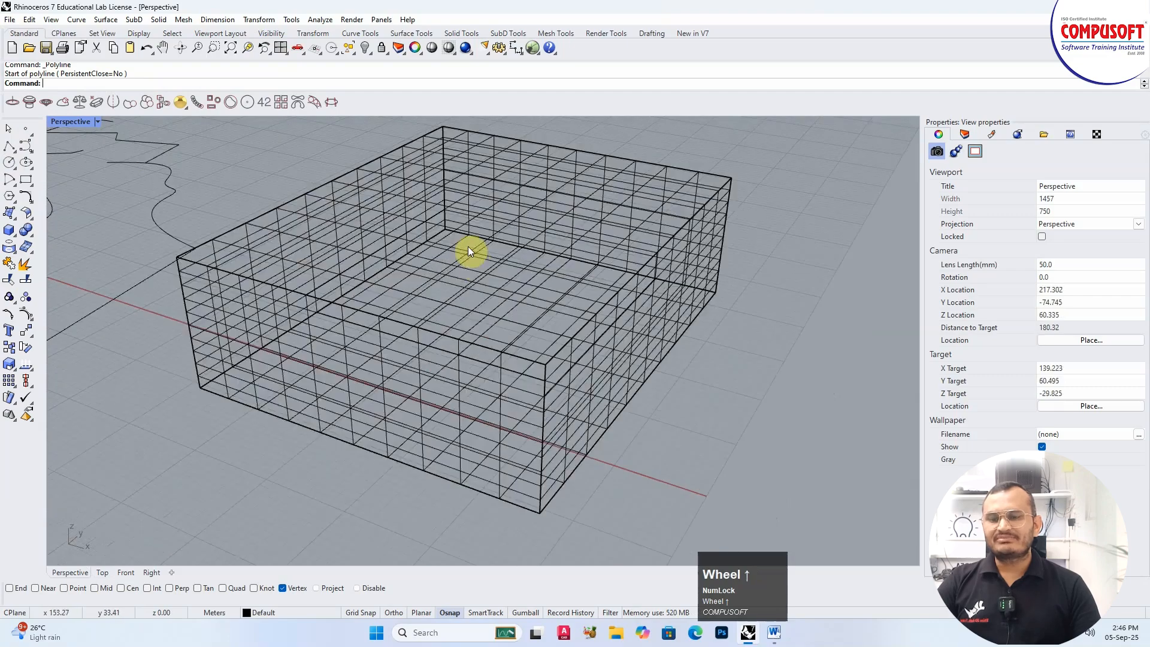
left_click(473, 284)
key("F8")
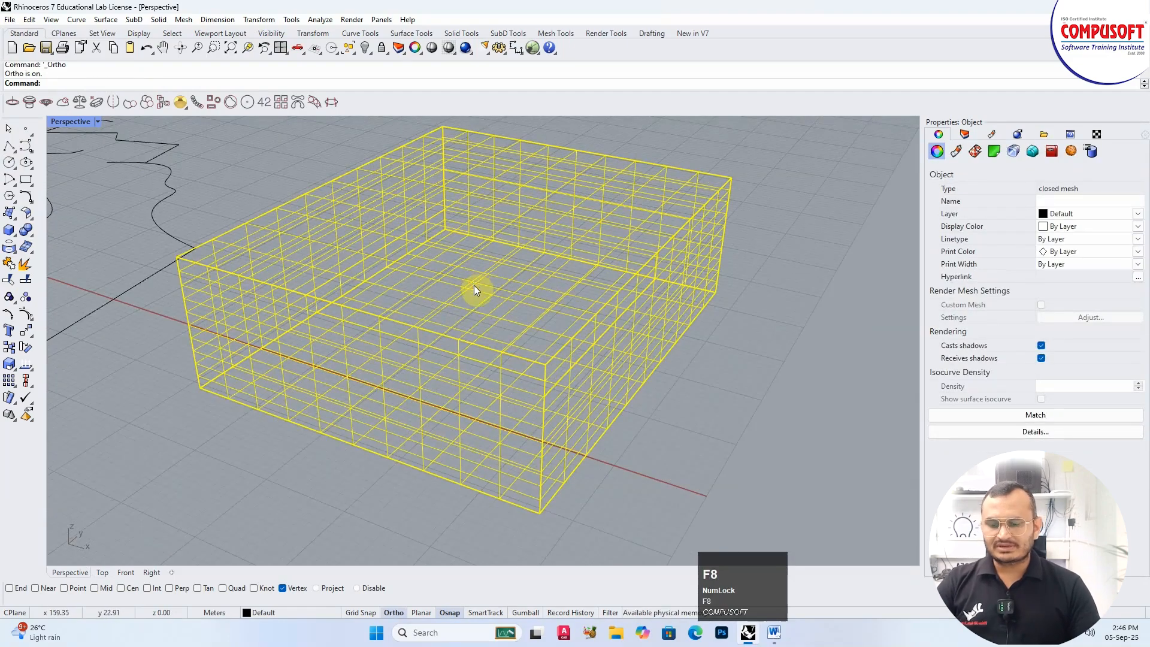
key("F10")
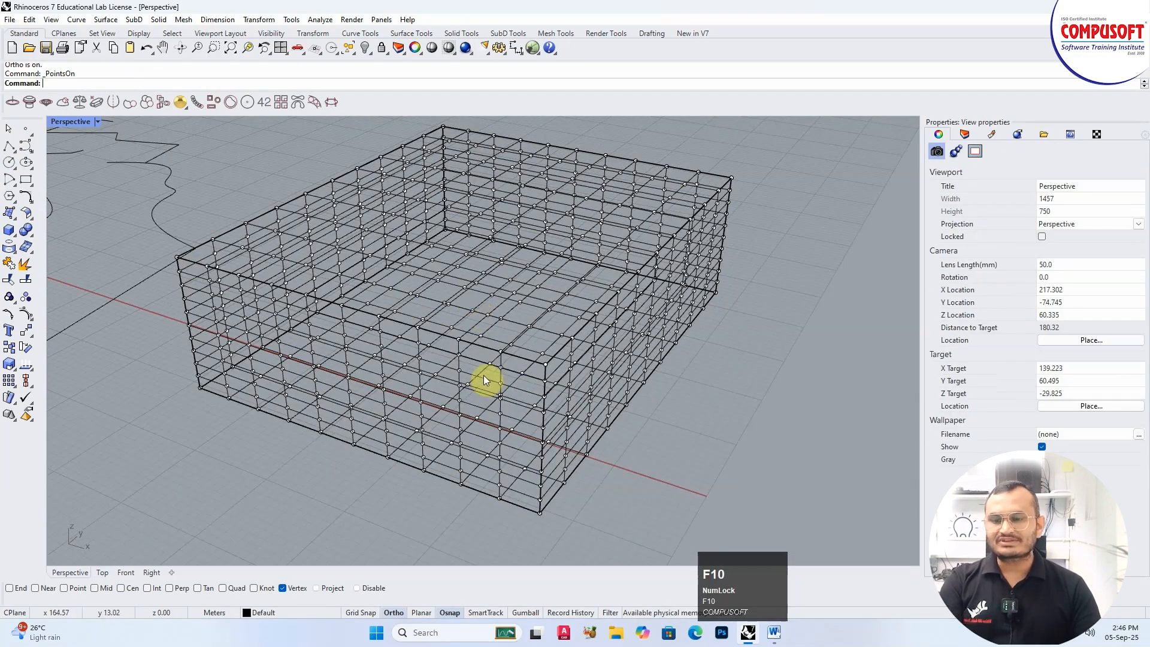
- View the mesh box from higher above and set the Perspective view's display mode to Shaded
right_click_drag(423, 282, 539, 527)
scroll(483, 344, "up", 4)
scroll(491, 324, "down", 5)
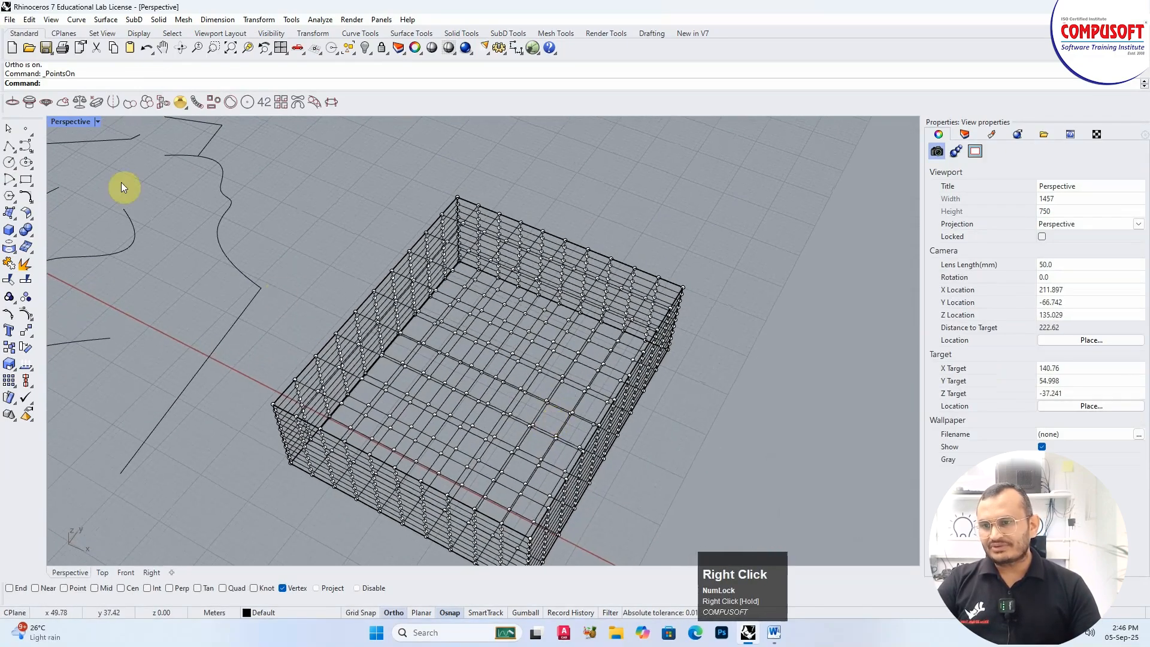
left_click(97, 122)
left_click(84, 179)
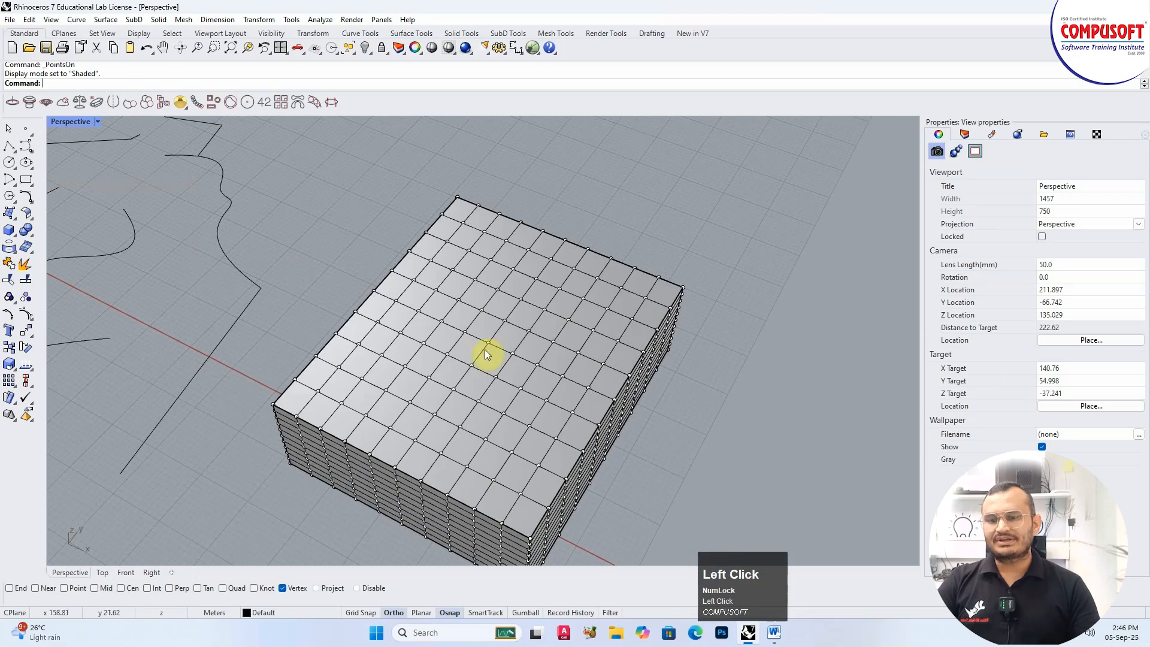
- Draw a single-segment polyline from a mesh vertex near the box's left corner outward, away from the box, along the red axis direction
left_click(9, 180)
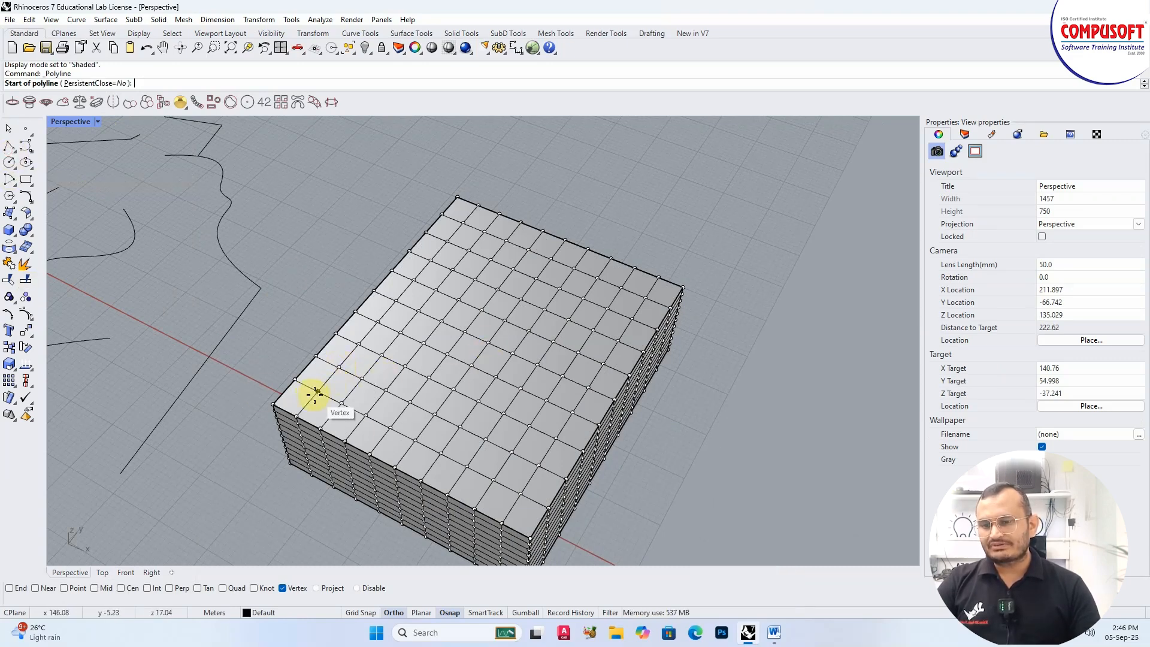
left_click(311, 394)
key("space")
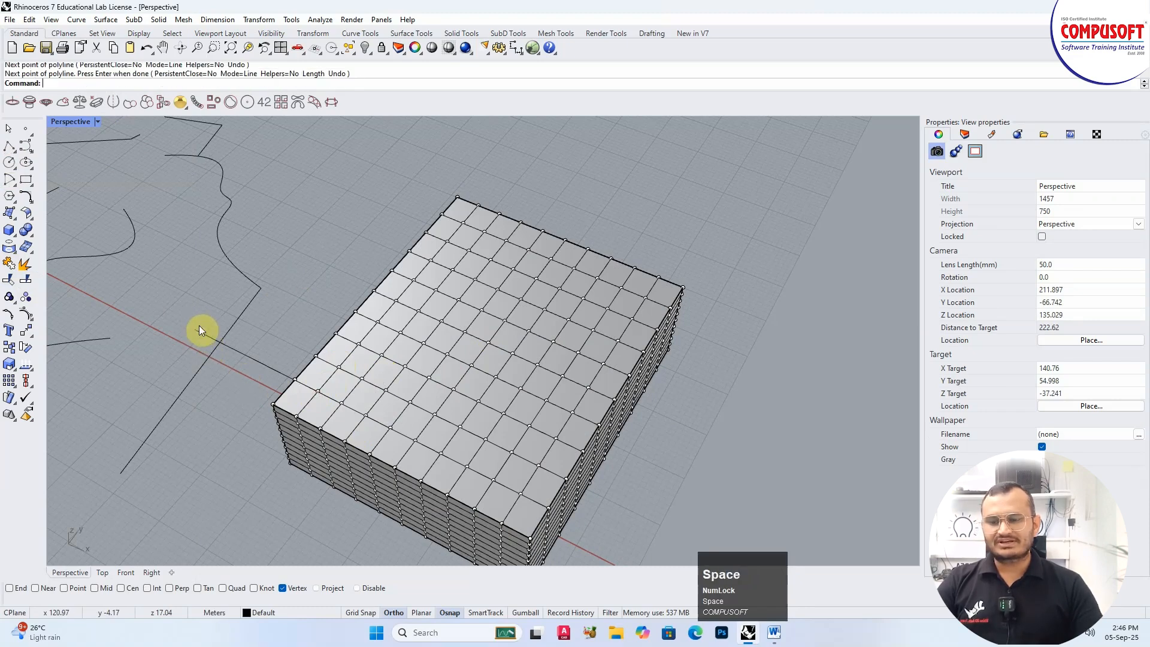
- Enable all the object snaps together: End, Near, Point, Mid, Cen, Int, Perp, Tan, Quad, Knot and Vertex
left_click(283, 588)
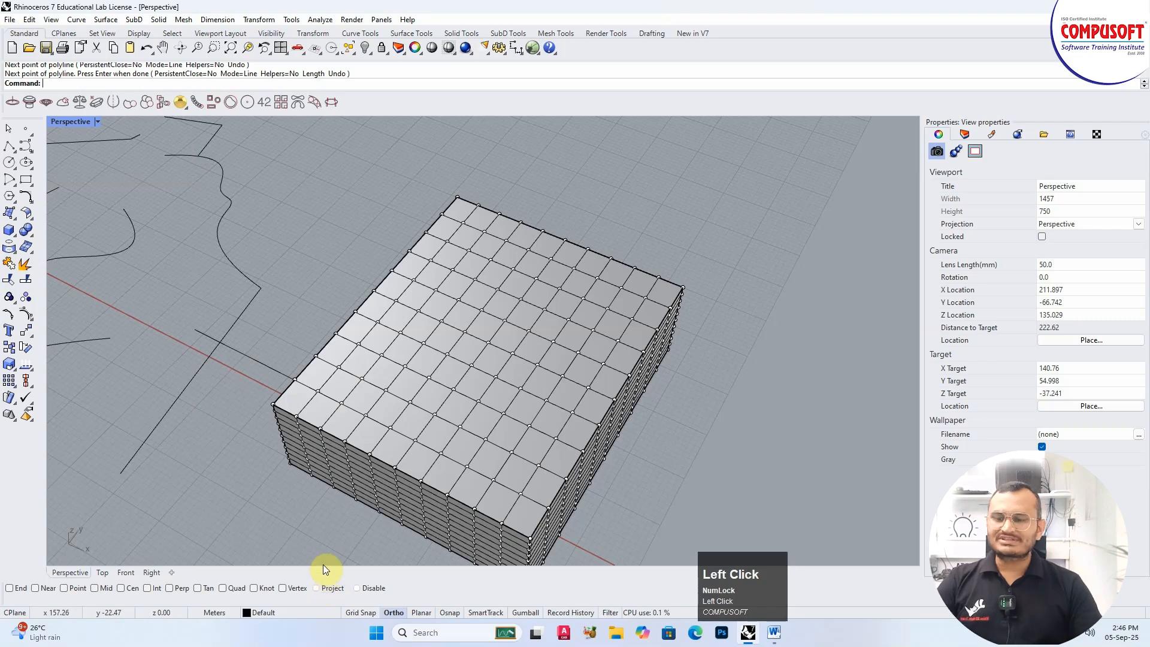
left_click(11, 588)
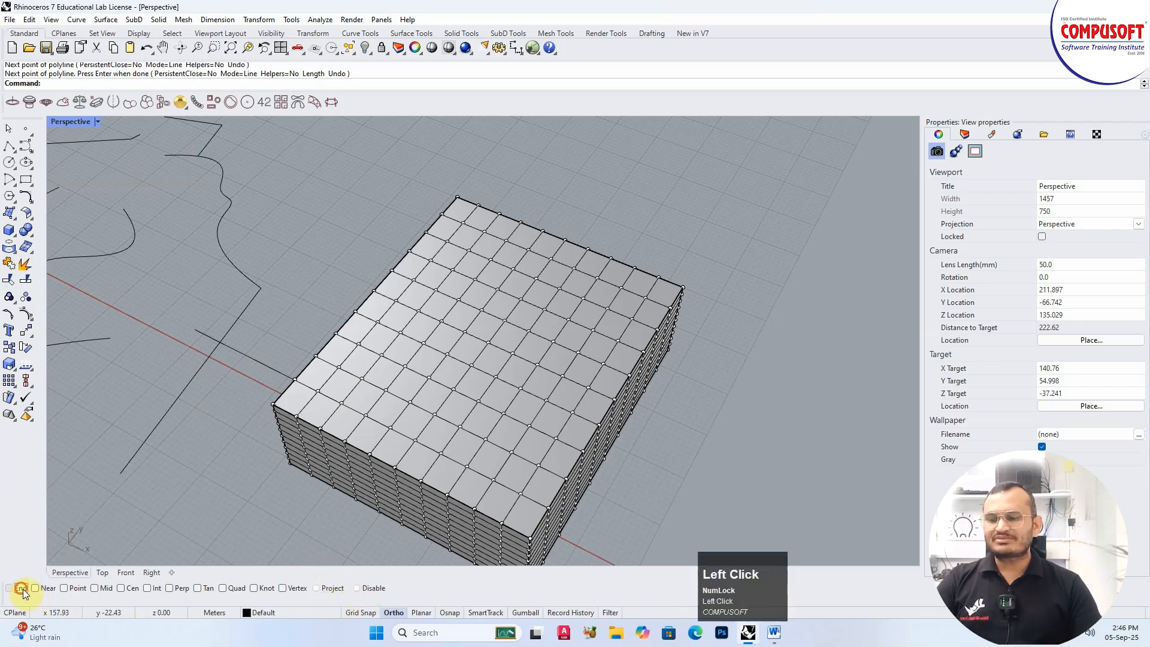
left_click(37, 589)
left_click(65, 589)
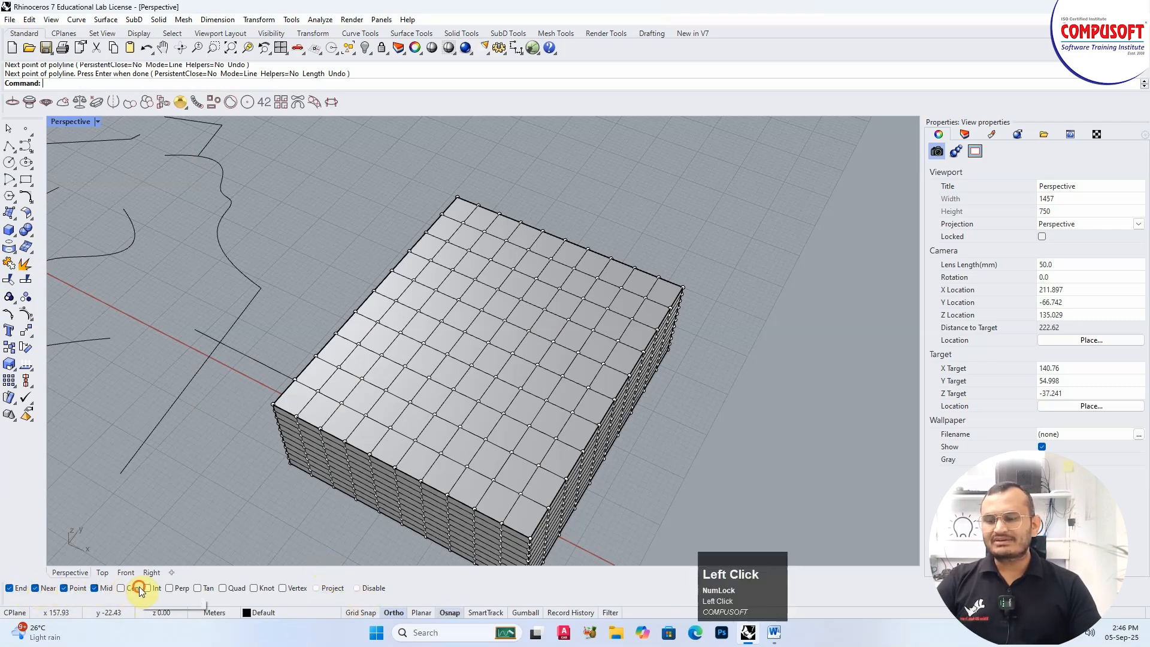
left_click(202, 589)
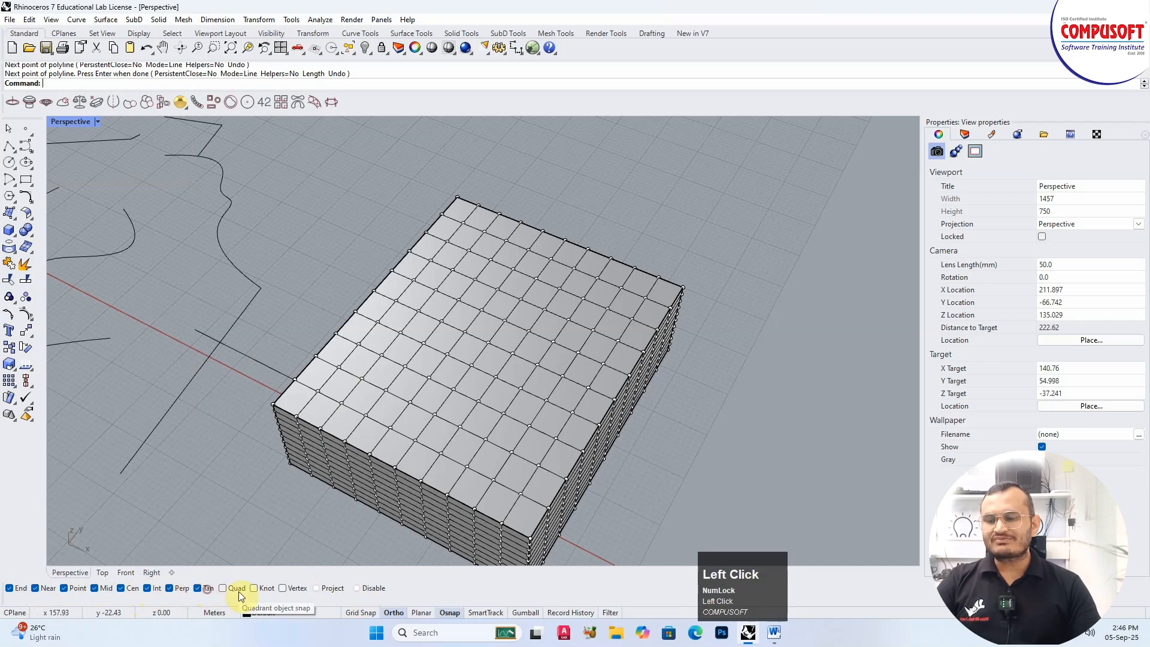
left_click(236, 589)
left_click(282, 588)
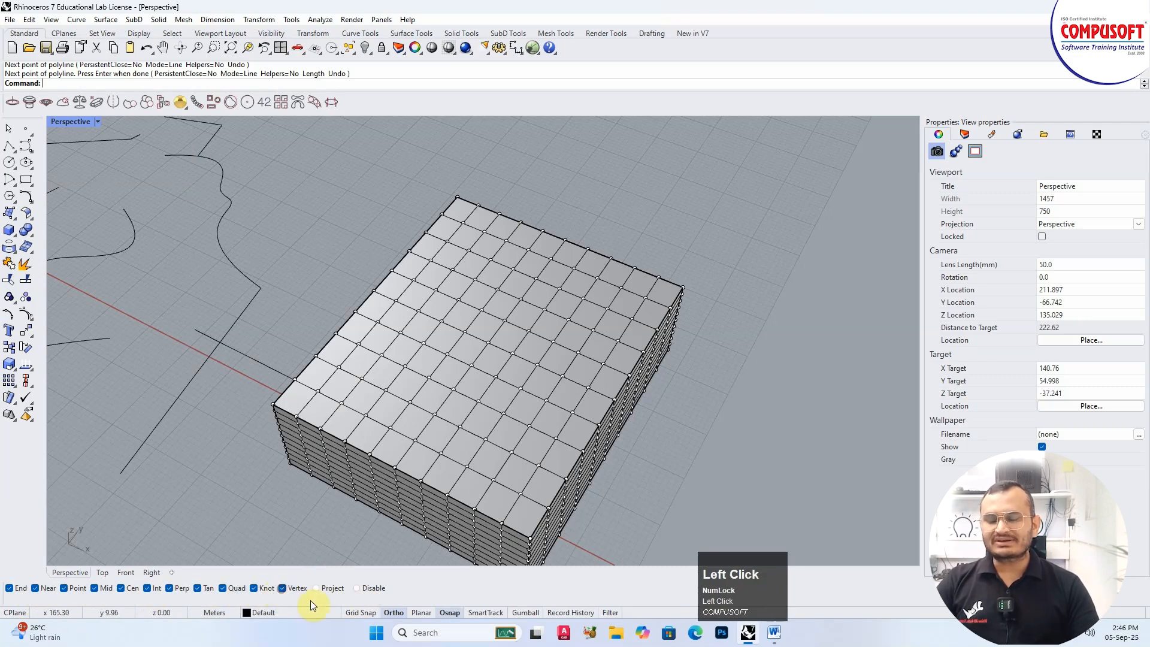